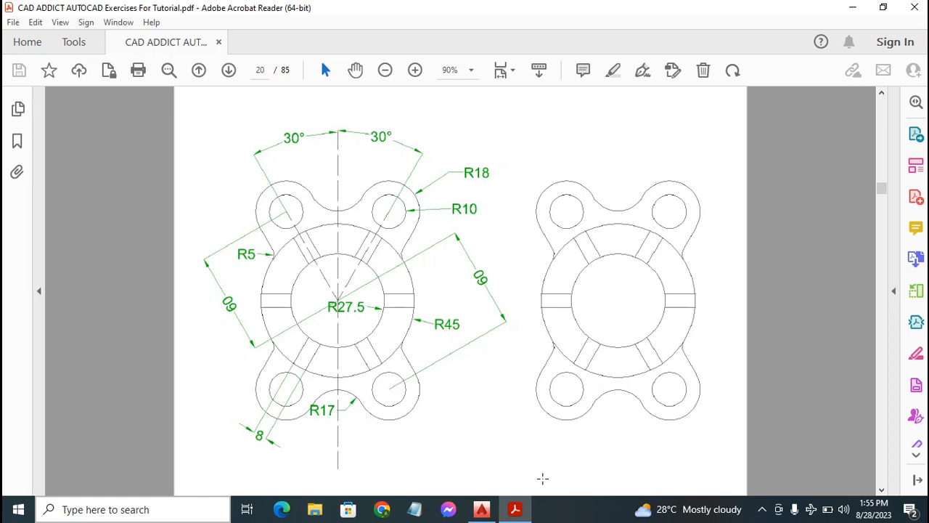
# Review the dimensioned flange exercise with four corner lobes on page 20 of the PDF
pyautogui.scroll(10, 545, 481)
pyautogui.scroll(4, 552, 485)
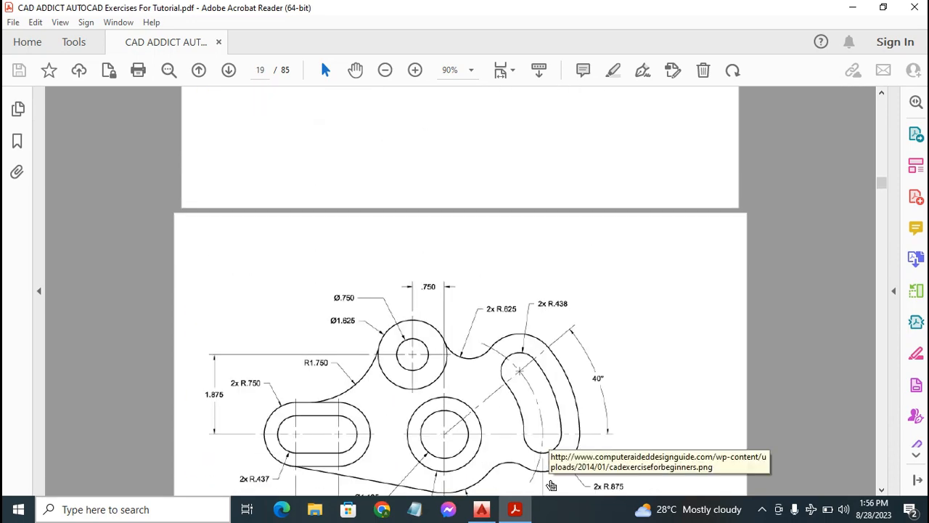
pyautogui.scroll(-3, 550, 481)
pyautogui.scroll(-10, 516, 411)
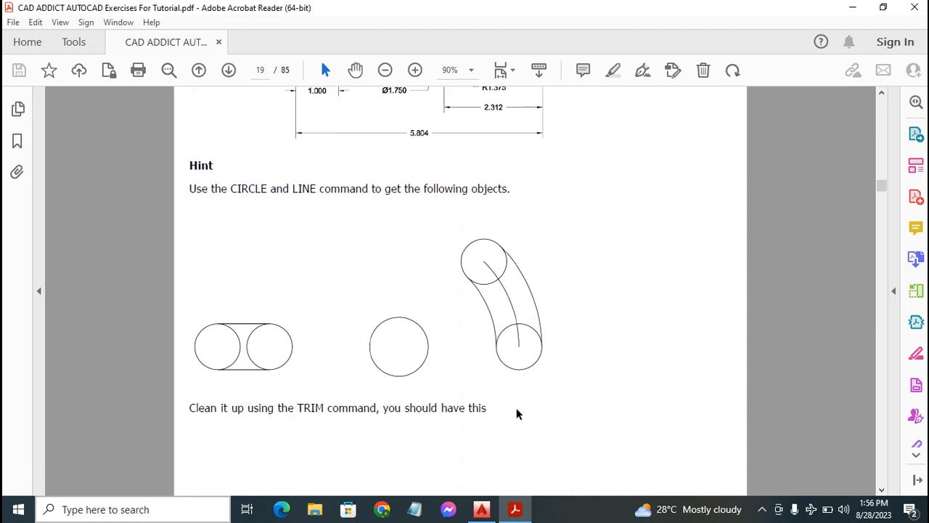
pyautogui.scroll(-3, 518, 389)
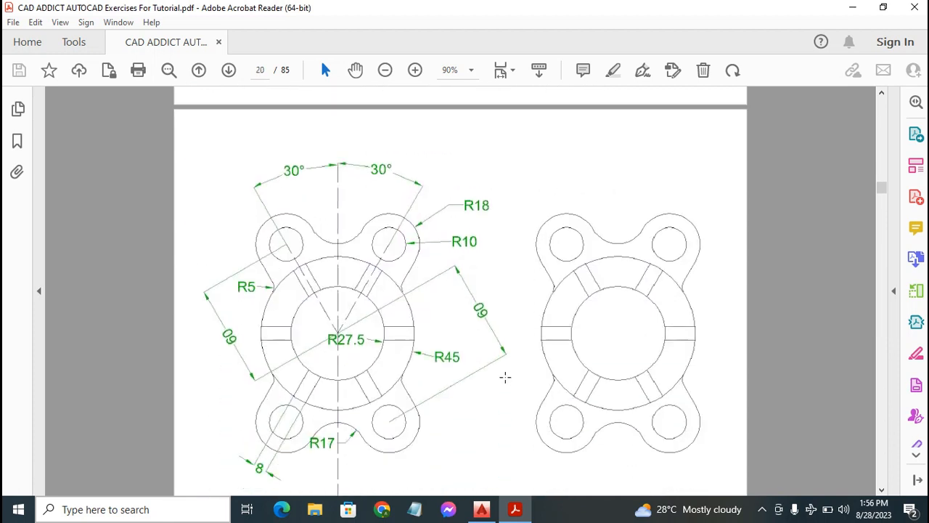
pyautogui.scroll(-1, 509, 367)
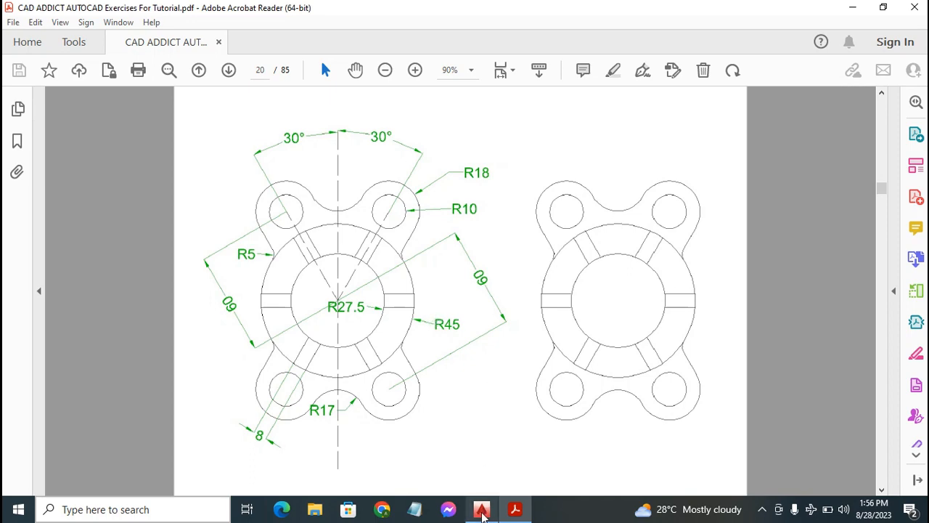
# Switch to AutoCAD and create a new layer named Constr with the colour cyan
pyautogui.click(481, 509)
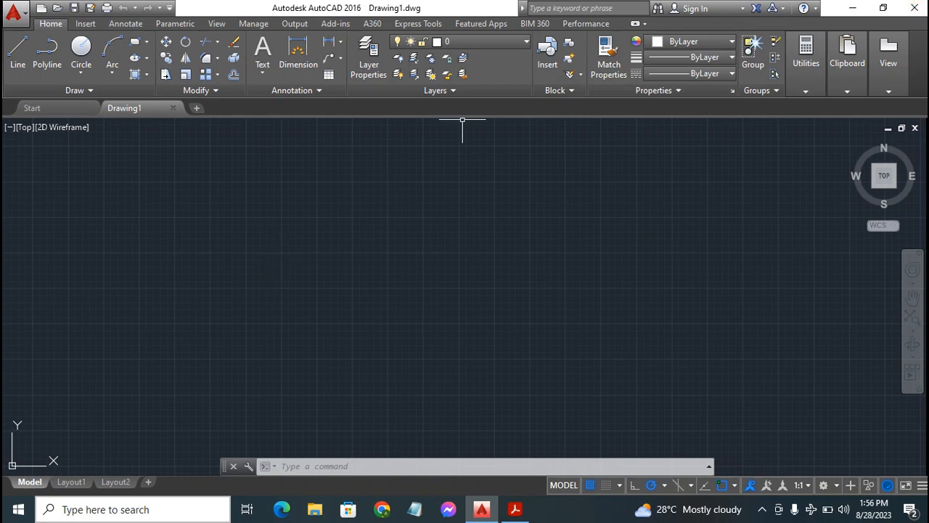
pyautogui.click(367, 57)
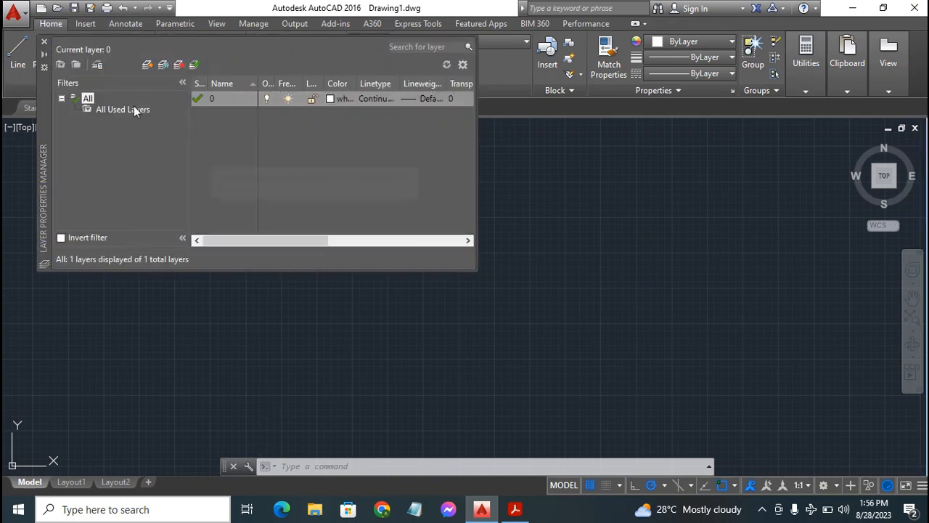
pyautogui.rightClick(200, 123)
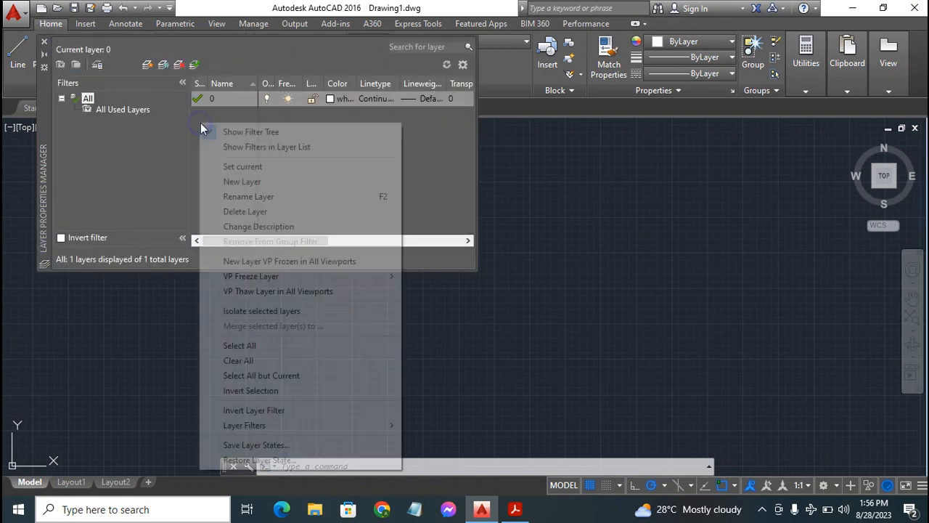
pyautogui.click(250, 182)
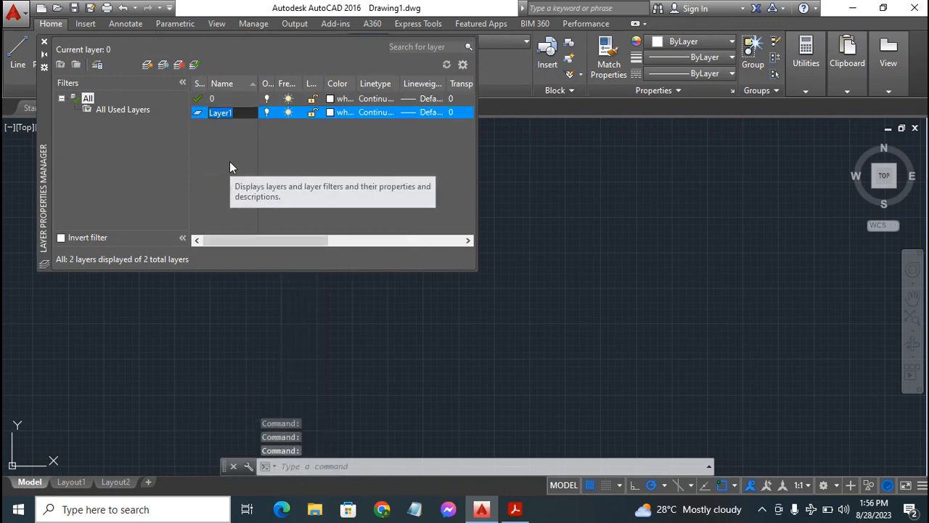
pyautogui.write('Constr')
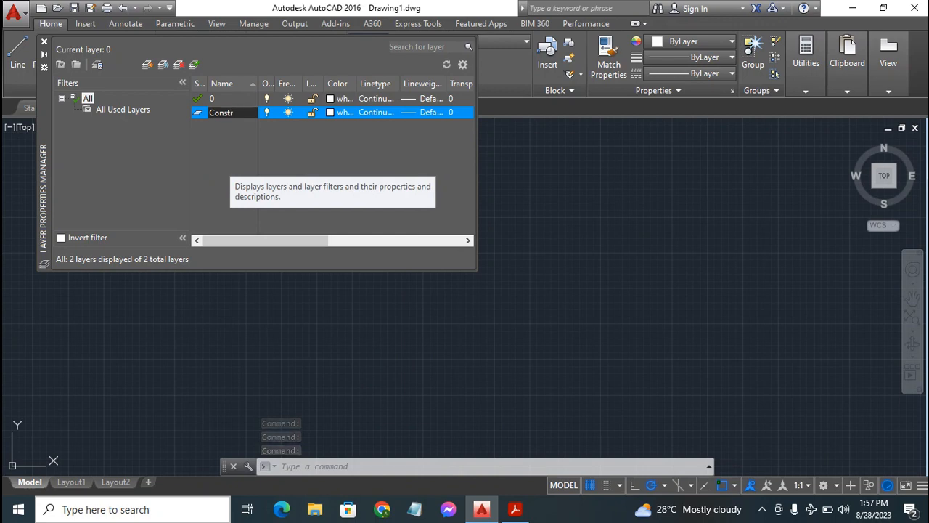
pyautogui.press('Return')
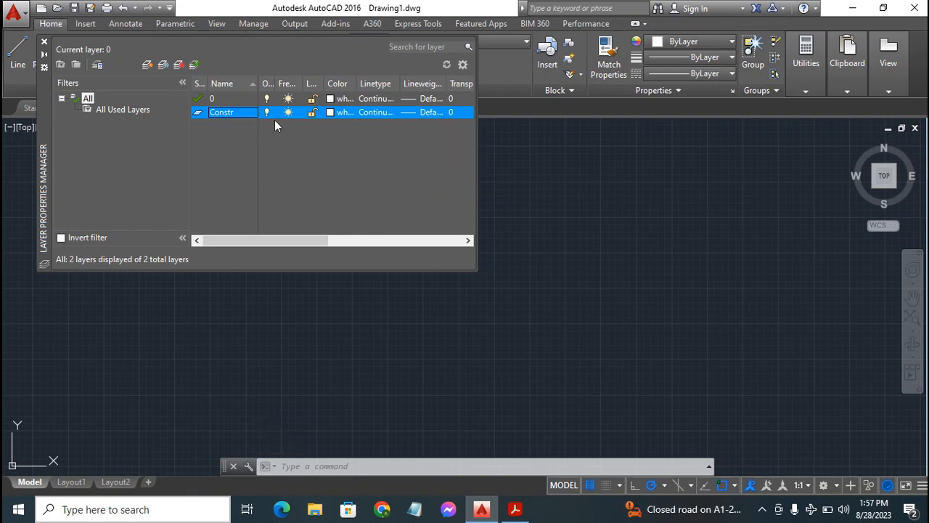
pyautogui.click(329, 113)
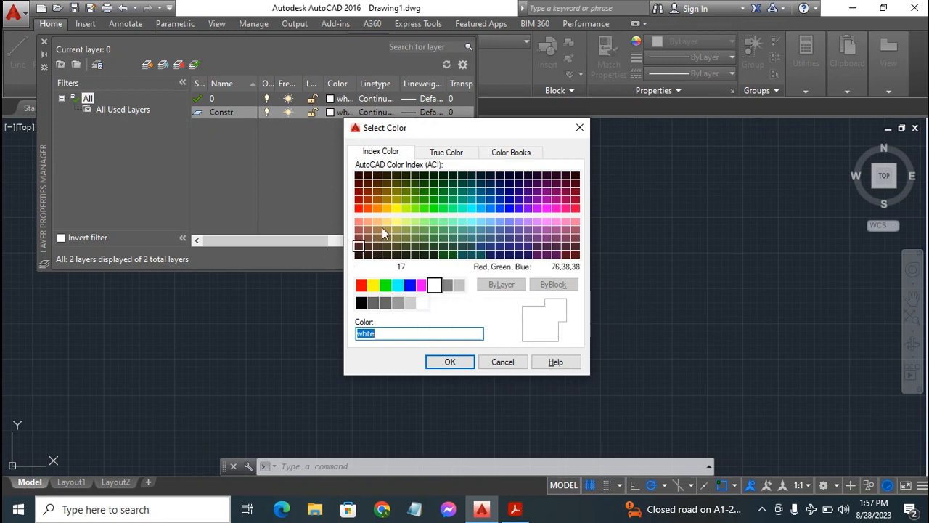
pyautogui.click(398, 285)
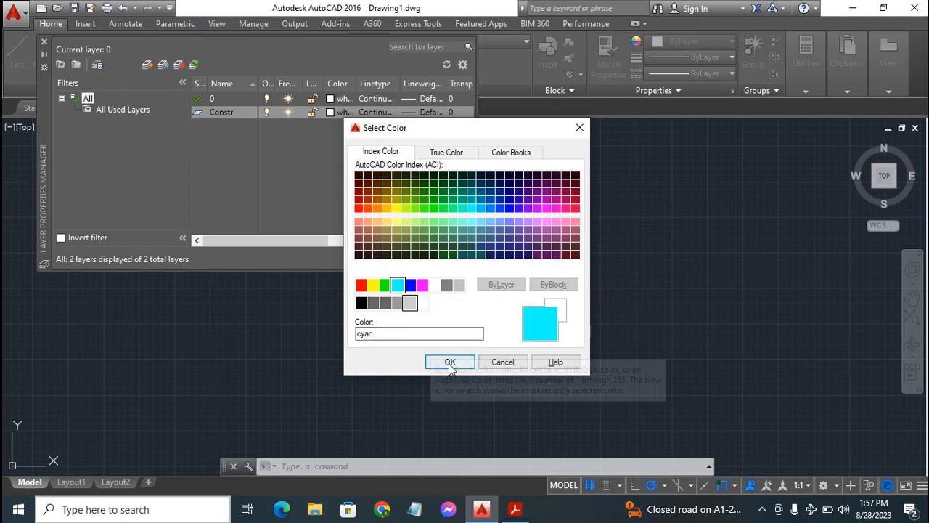
pyautogui.click(451, 362)
# Create a new layer named Dimen and set its colour to blue
pyautogui.rightClick(212, 131)
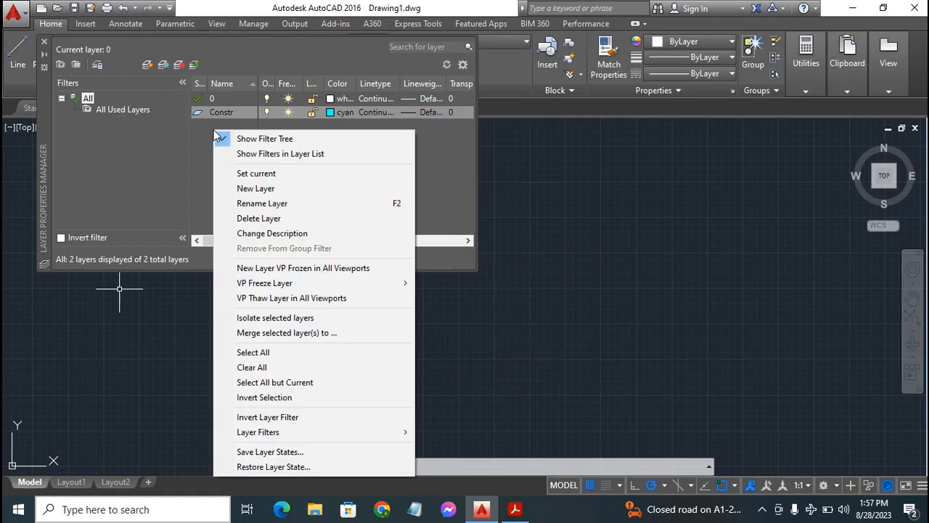
pyautogui.click(252, 189)
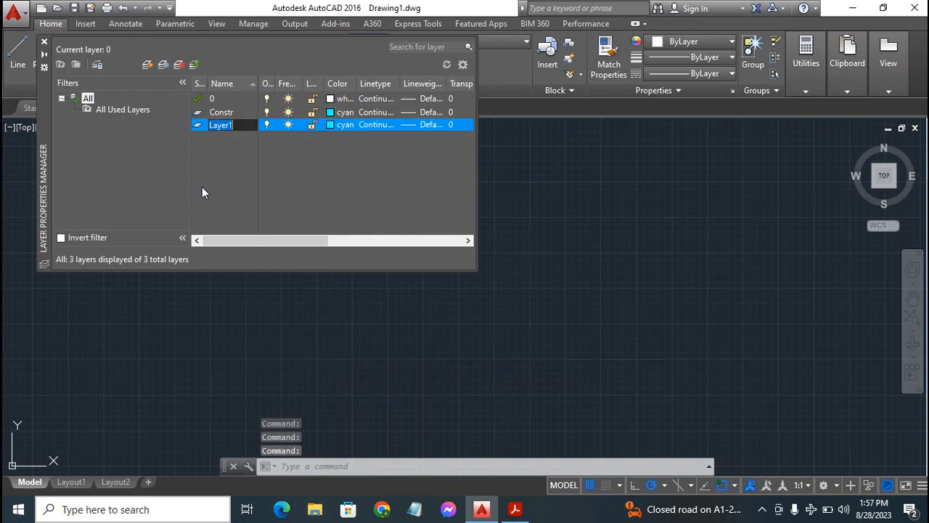
pyautogui.write('Dimen')
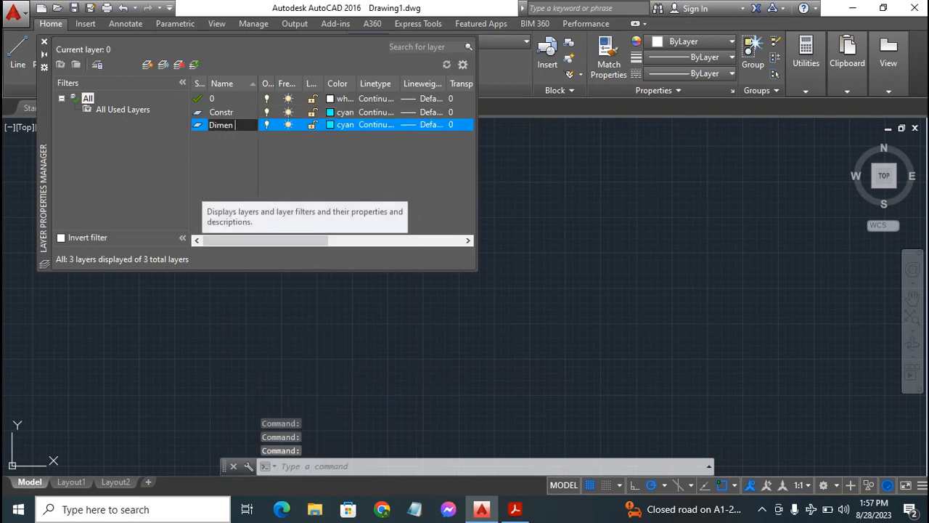
pyautogui.press('Return')
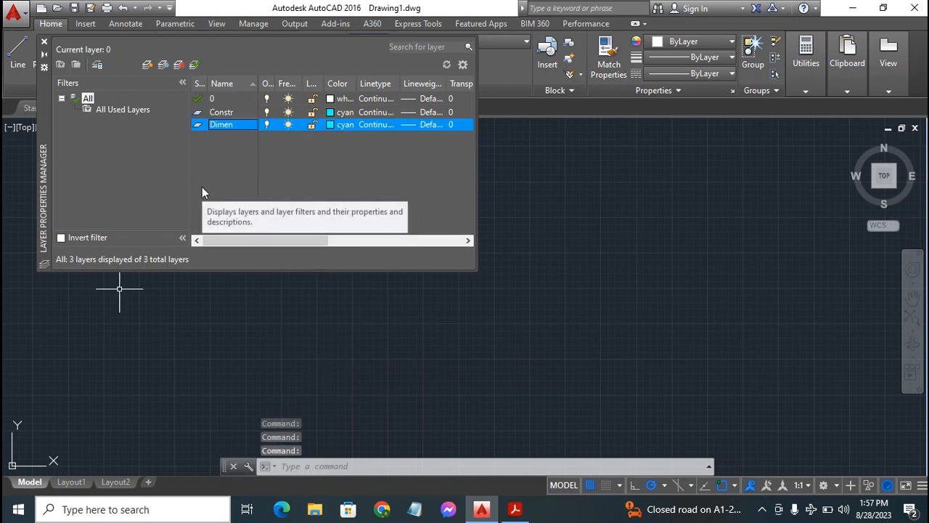
pyautogui.click(331, 125)
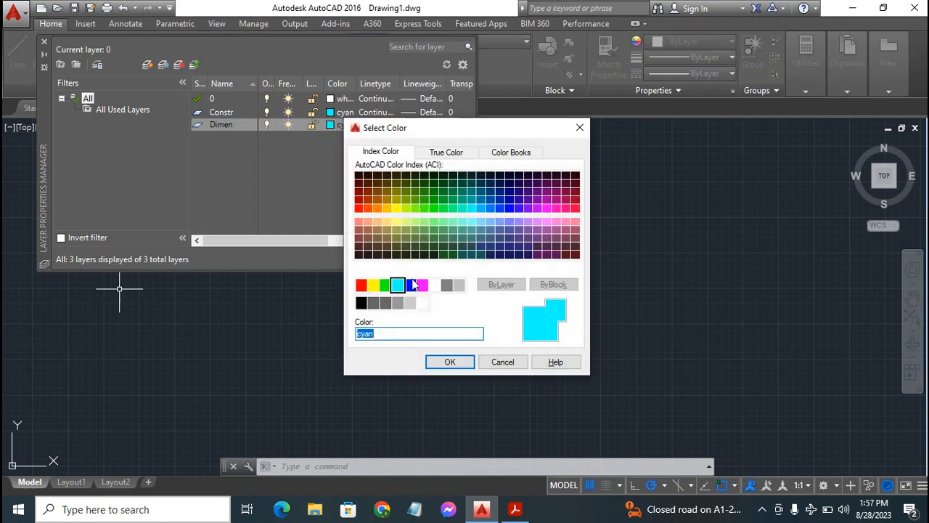
pyautogui.click(411, 285)
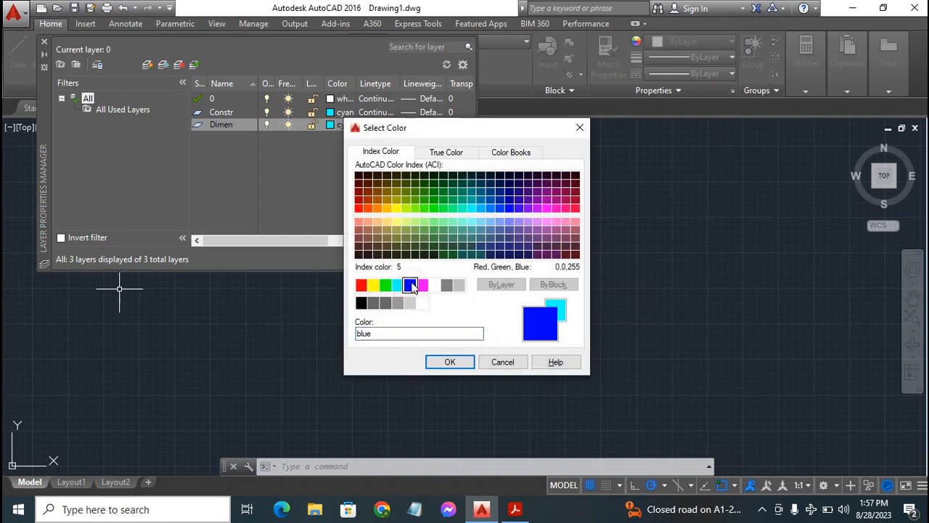
pyautogui.click(450, 362)
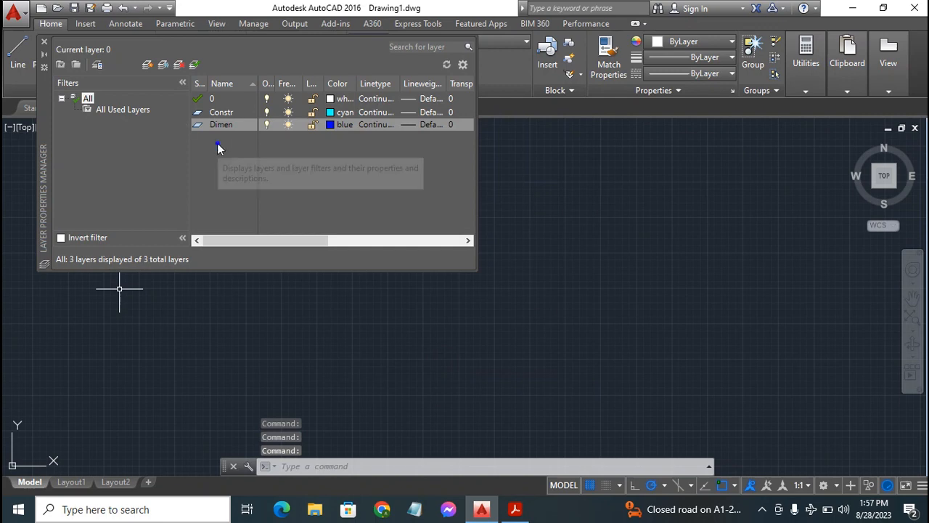
# Create a new layer named Center with the colour white, and close the layer manager
pyautogui.rightClick(217, 144)
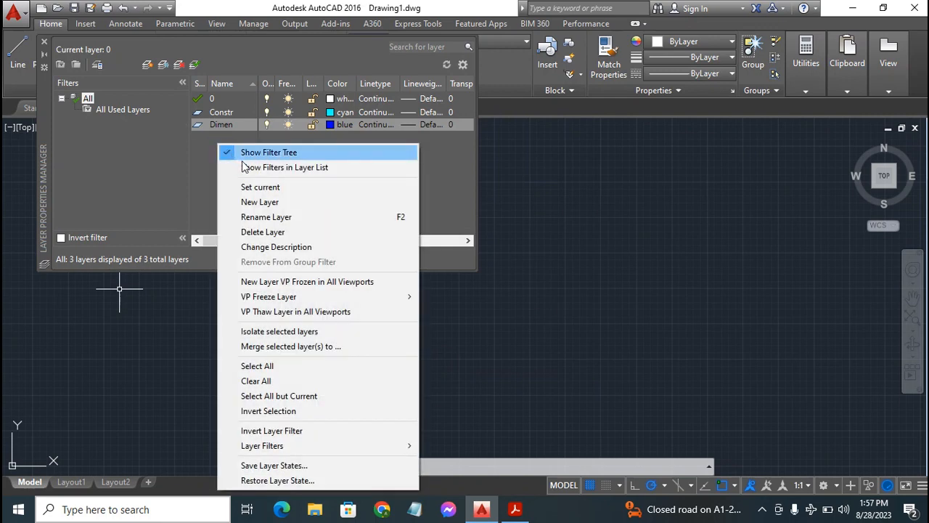
pyautogui.click(266, 202)
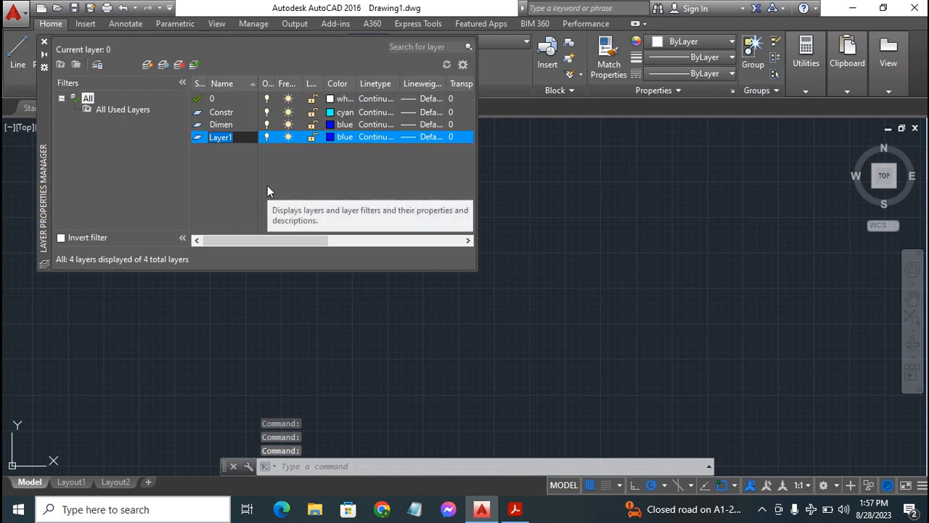
pyautogui.write('Cn')
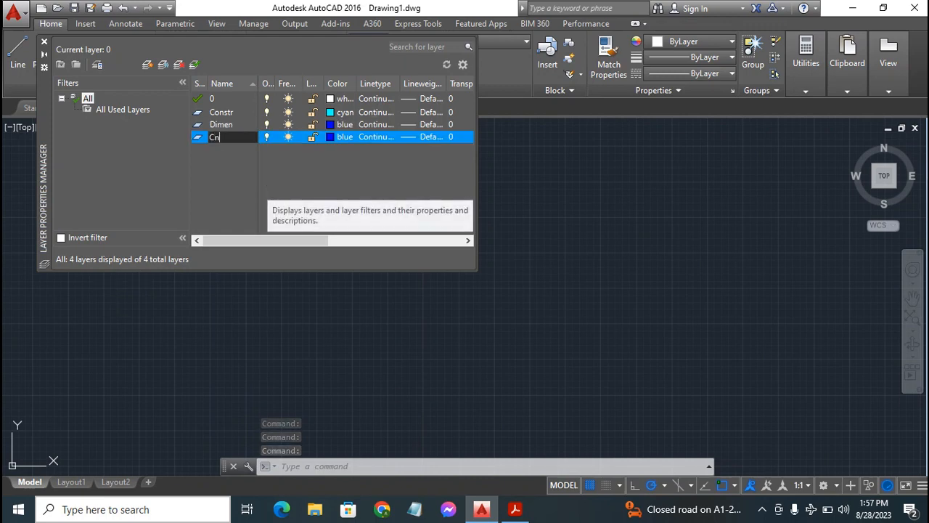
pyautogui.press('BackSpace')
pyautogui.write('e')
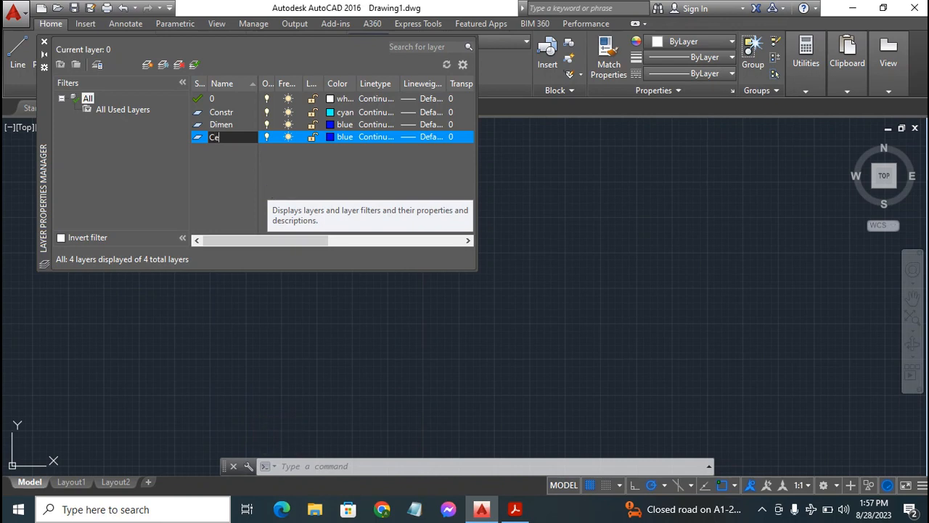
pyautogui.write('nter')
pyautogui.press('Return')
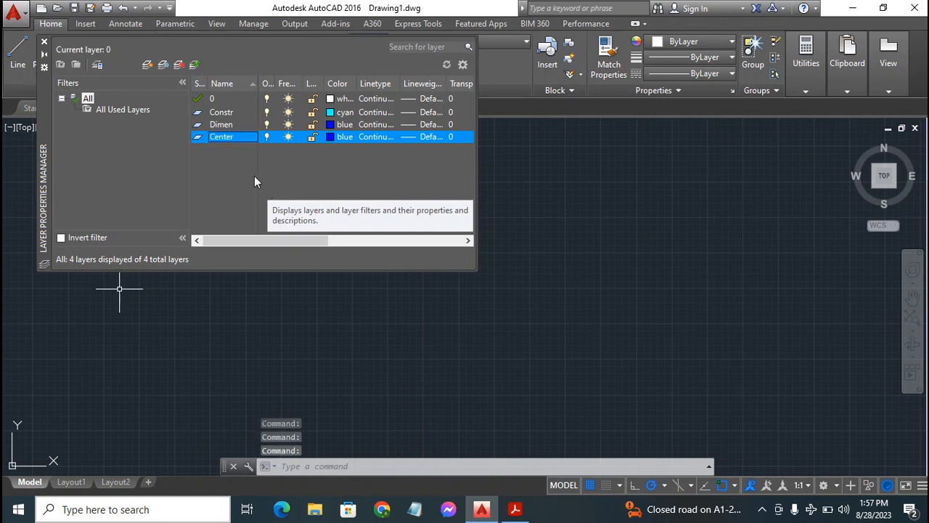
pyautogui.click(329, 137)
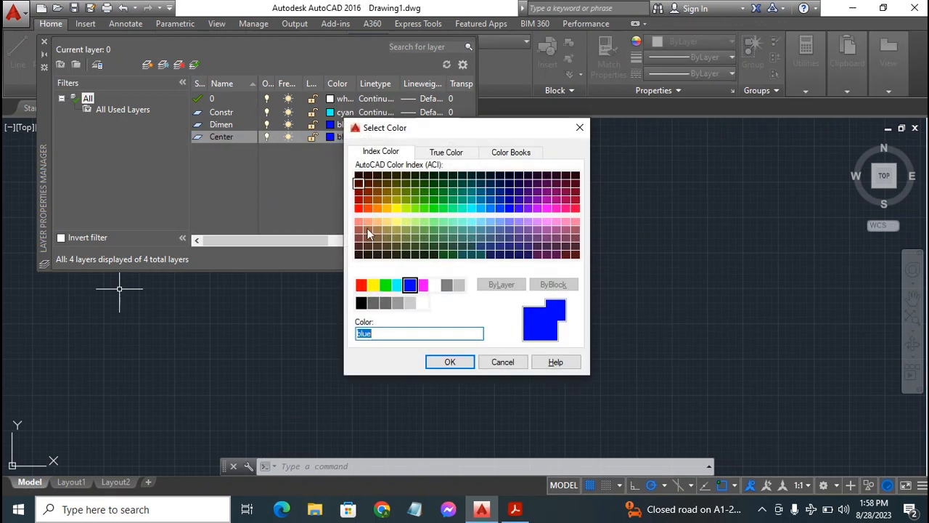
pyautogui.click(435, 285)
pyautogui.click(444, 360)
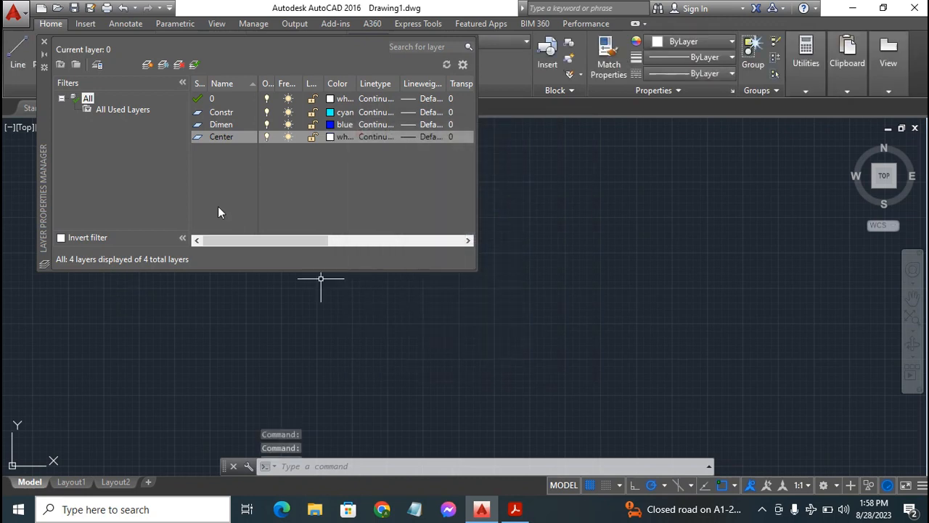
pyautogui.click(44, 40)
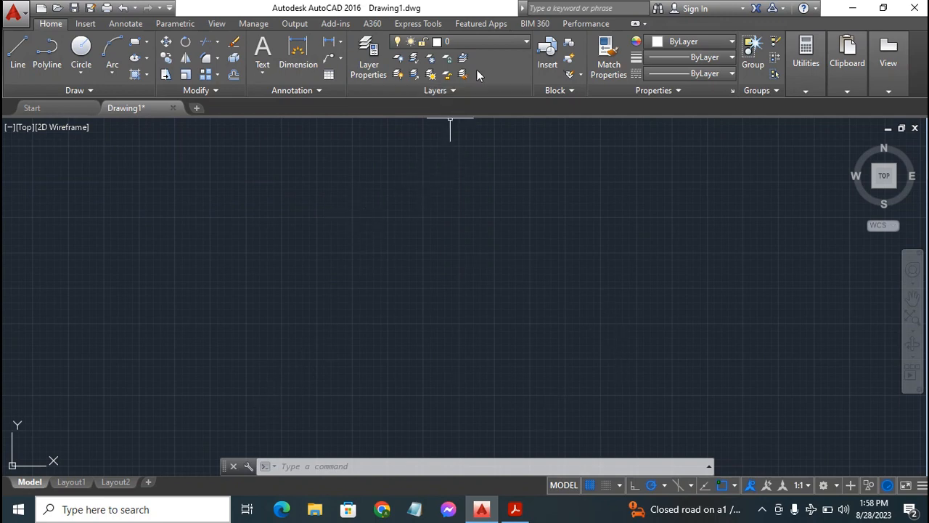
# Make Constr the current layer and draw one horizontal and one vertical construction line through the origin 0,0
pyautogui.click(508, 42)
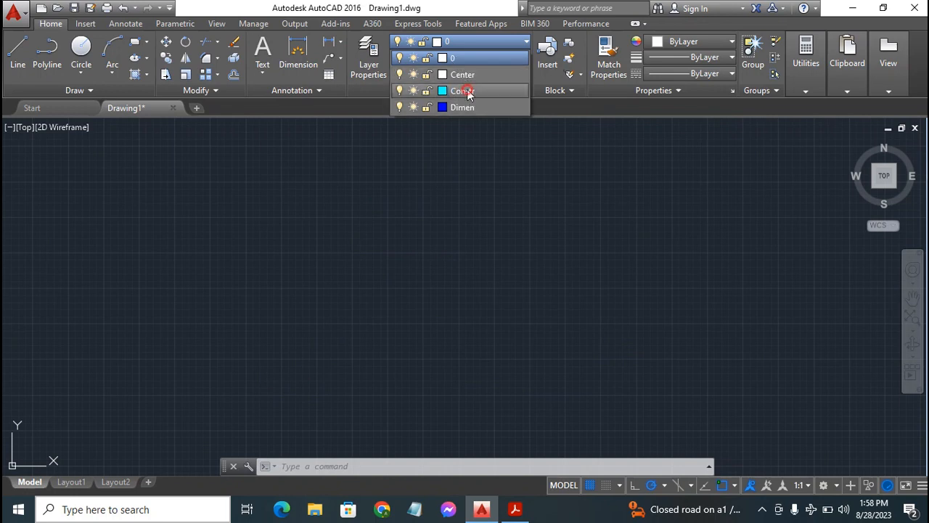
pyautogui.click(467, 89)
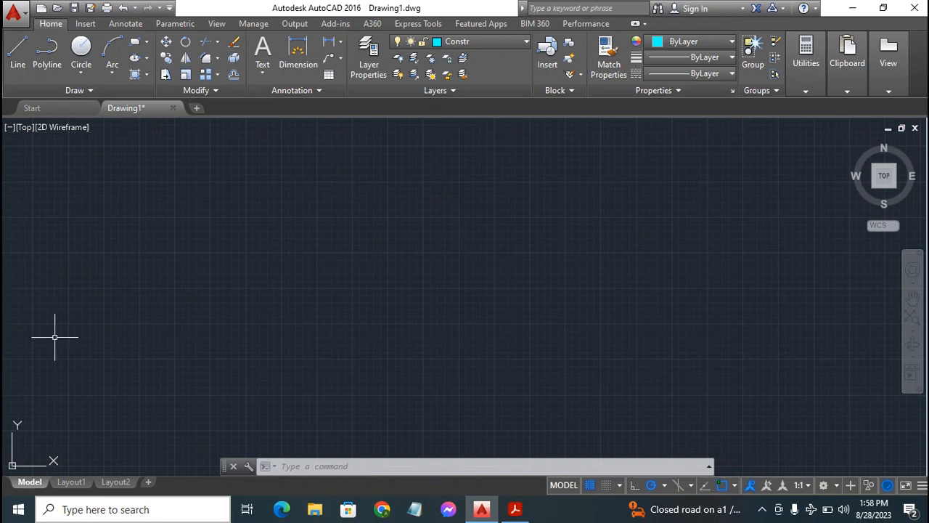
pyautogui.click(85, 90)
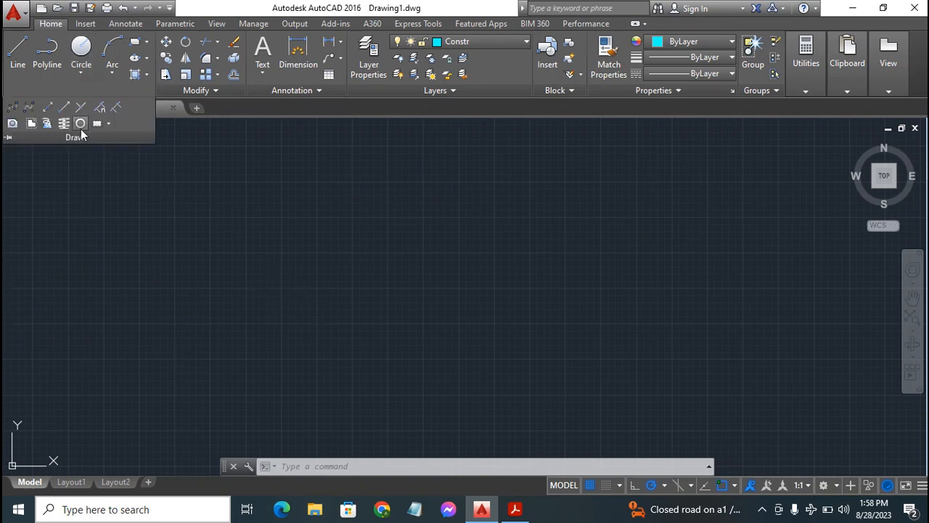
pyautogui.click(47, 107)
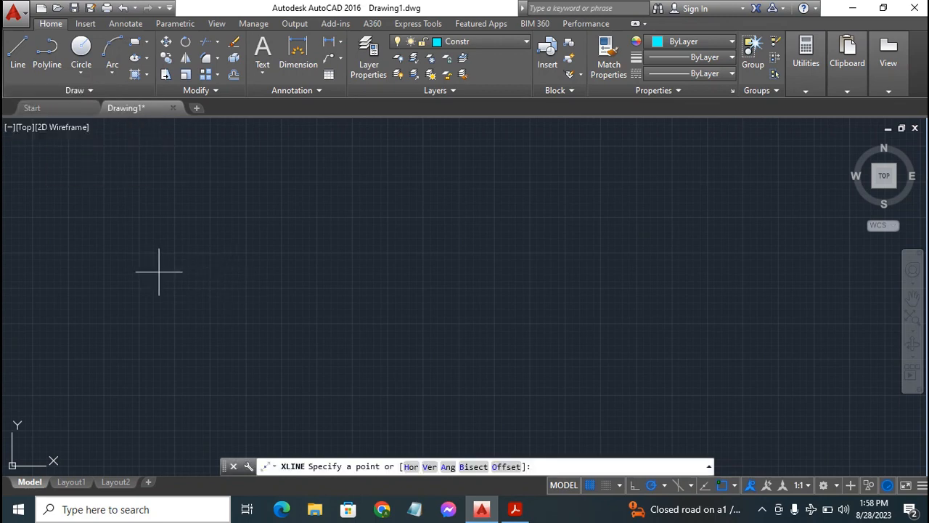
pyautogui.scroll(-2, 297, 257)
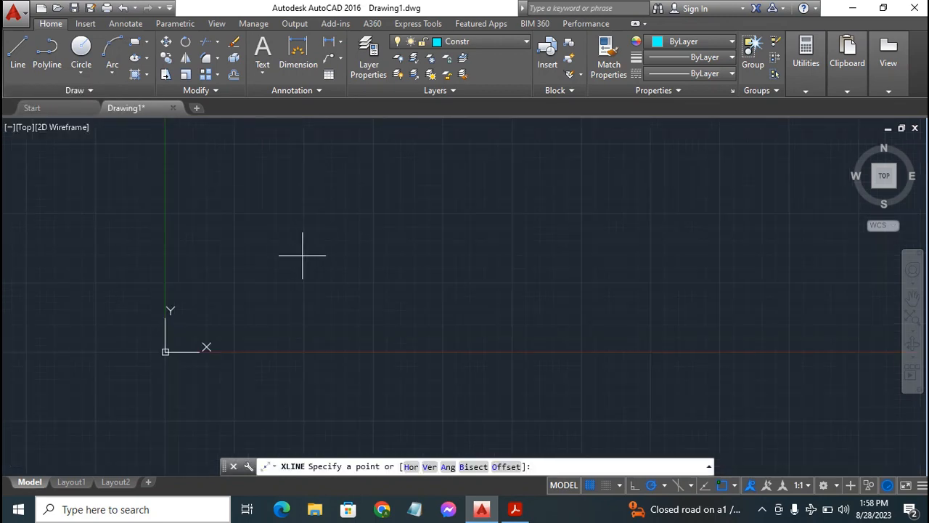
pyautogui.scroll(-1, 370, 247)
pyautogui.scroll(-1, 370, 247)
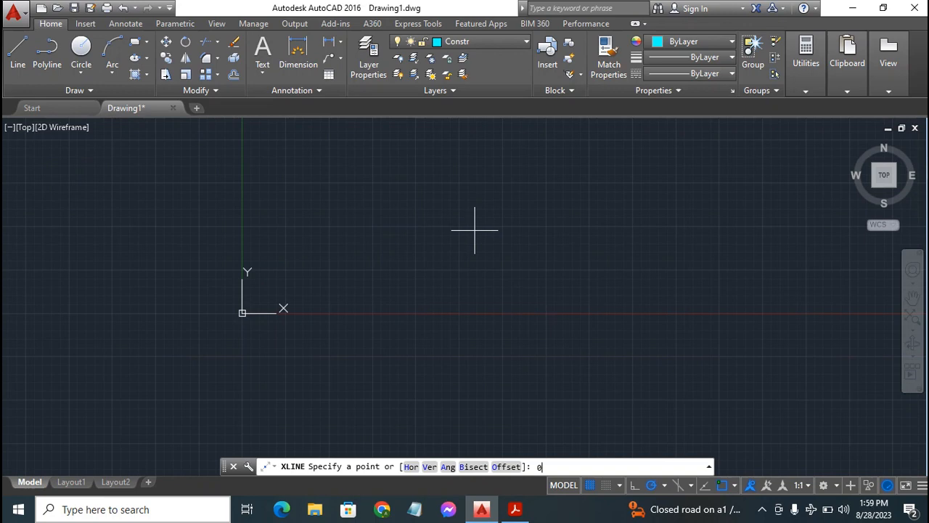
pyautogui.press('Return')
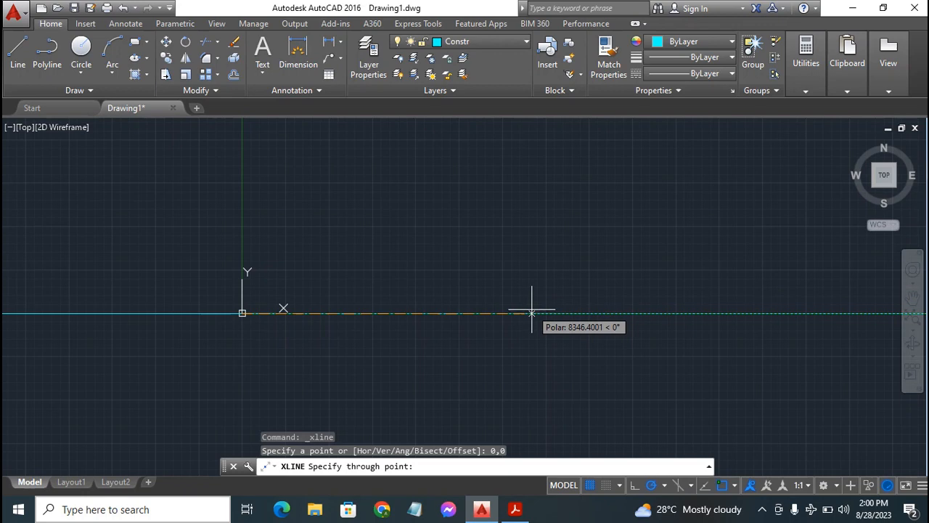
pyautogui.click(532, 313)
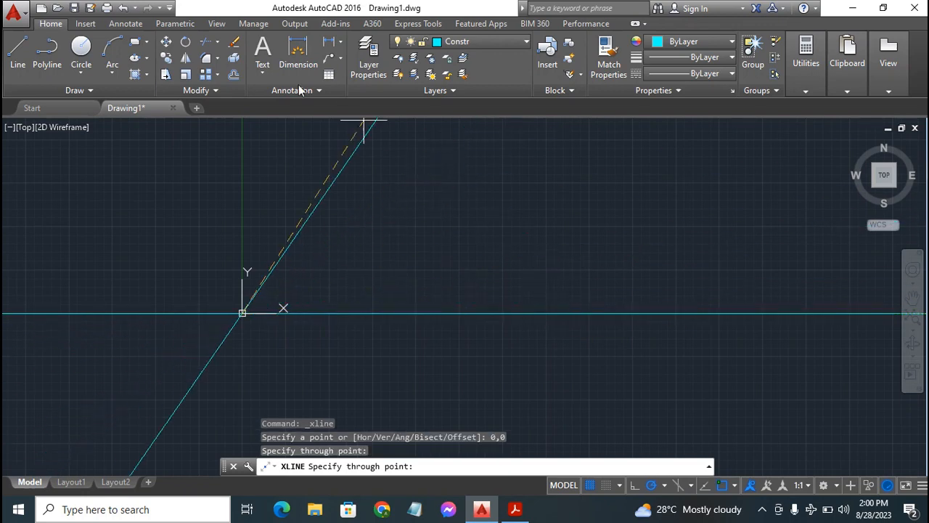
pyautogui.click(242, 164)
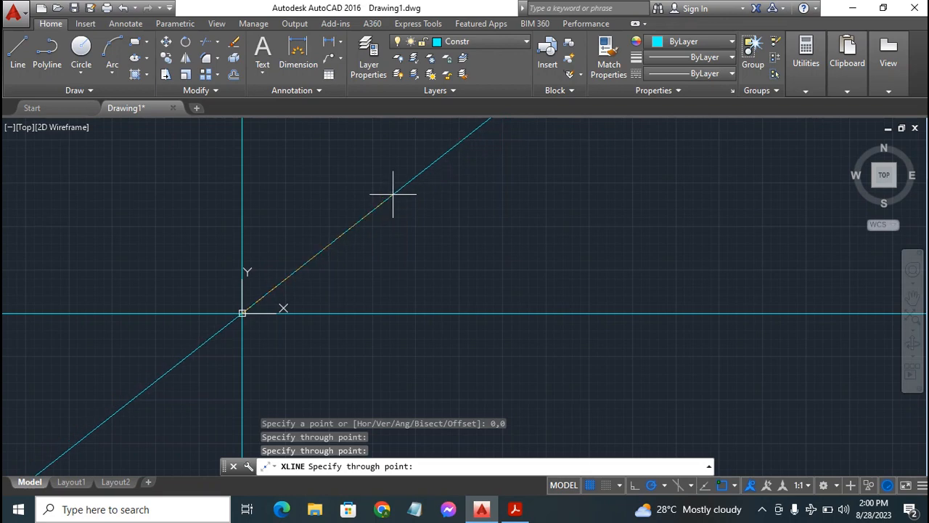
pyautogui.press('Escape')
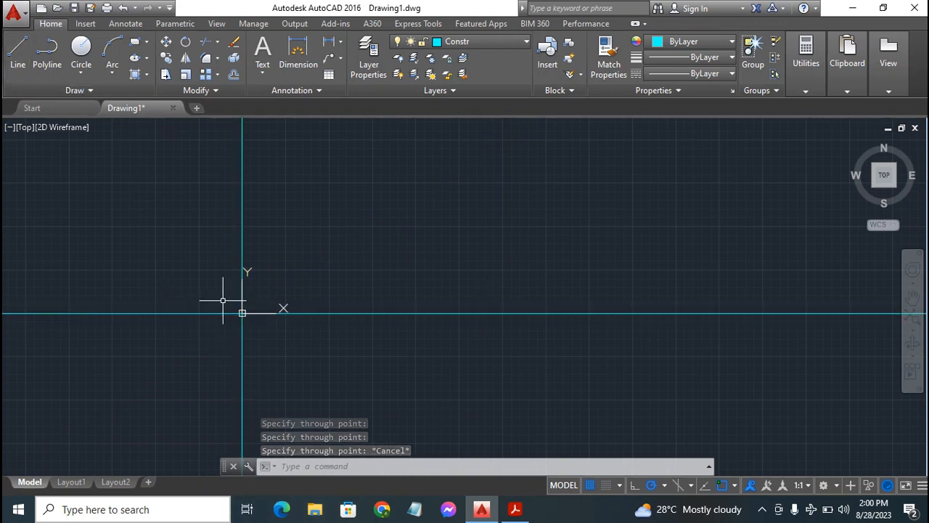
# Turn off the UCS icon's display at the origin
pyautogui.click(242, 313)
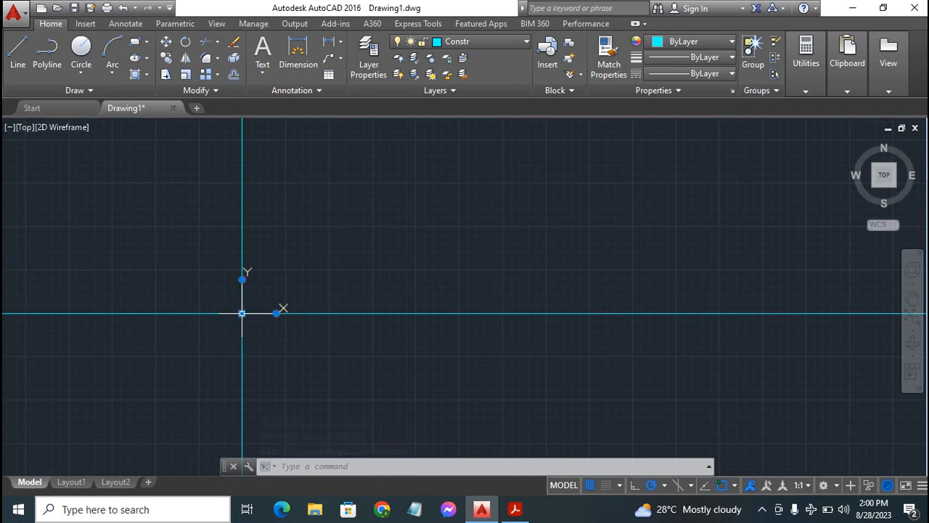
pyautogui.rightClick(243, 315)
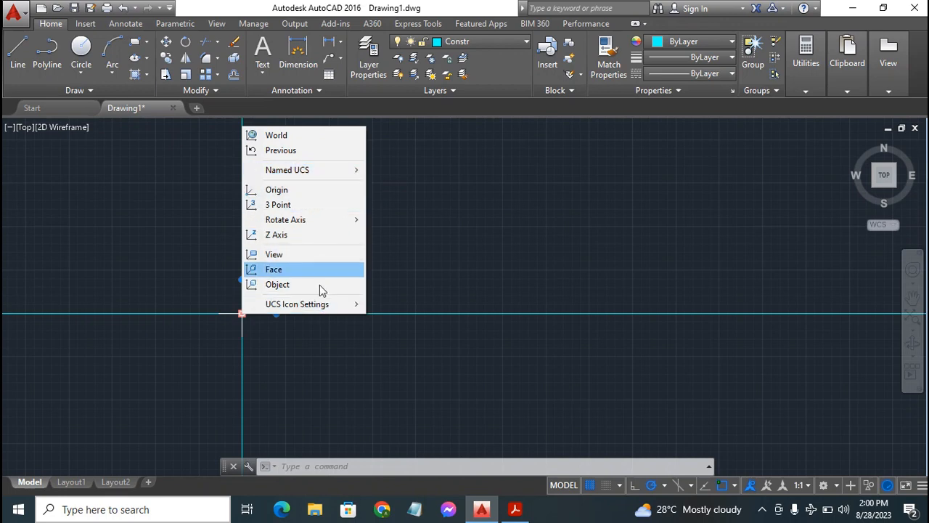
pyautogui.moveTo(312, 305)
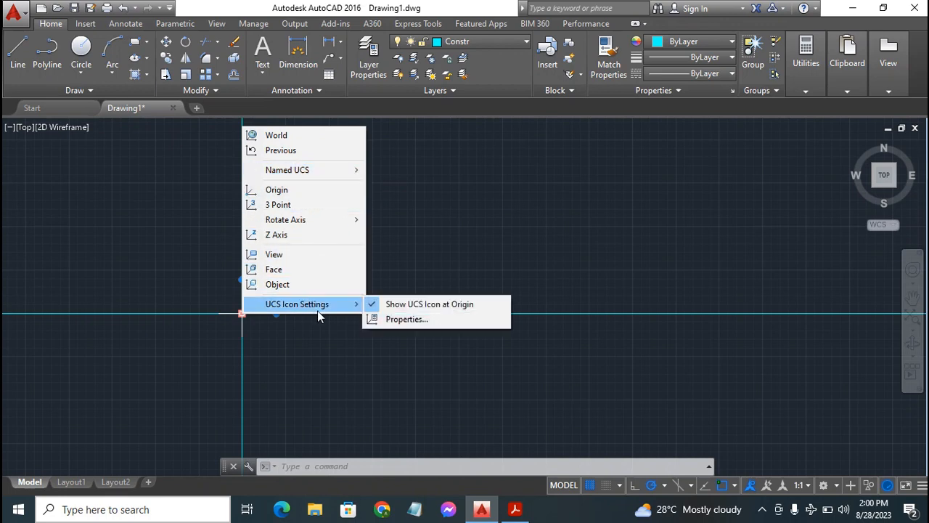
pyautogui.click(417, 306)
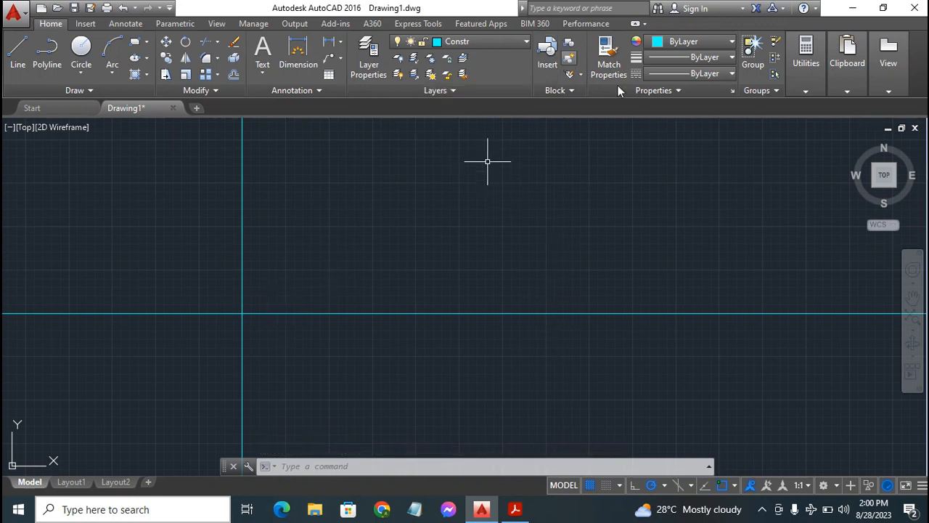
# Make layer 0 current and draw a circle of radius 27.5 centred on the construction lines' intersection
pyautogui.click(469, 42)
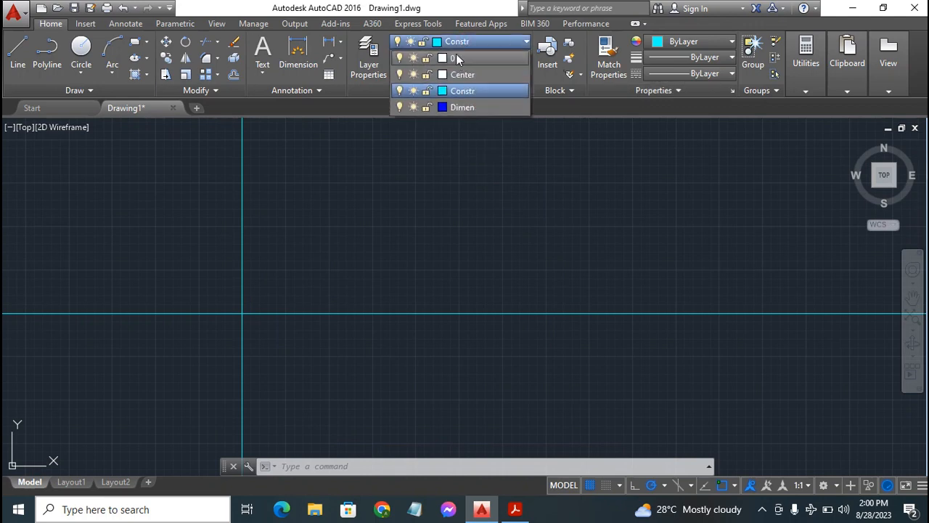
pyautogui.click(456, 55)
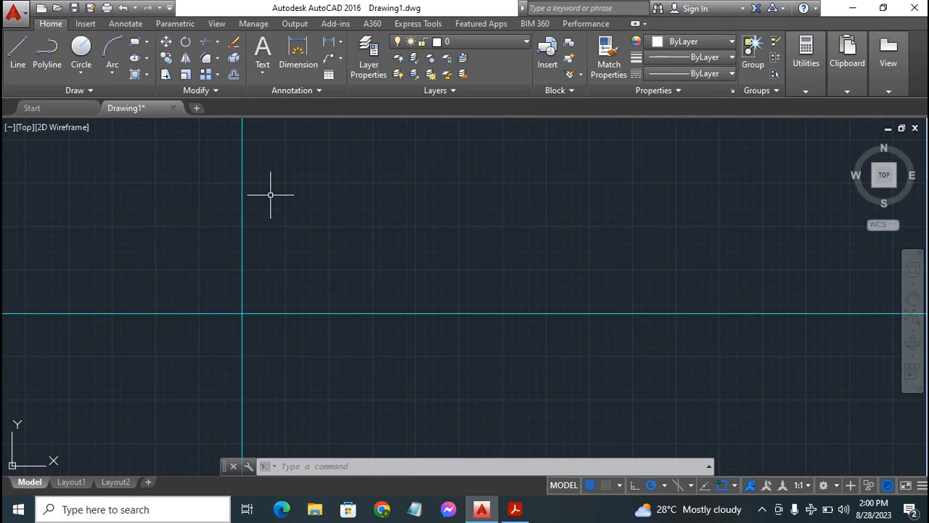
pyautogui.click(81, 48)
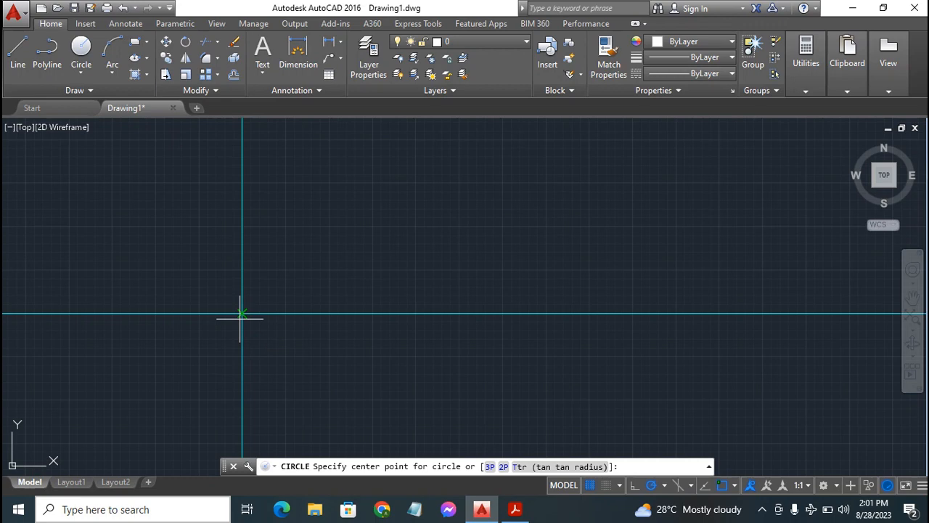
pyautogui.click(242, 313)
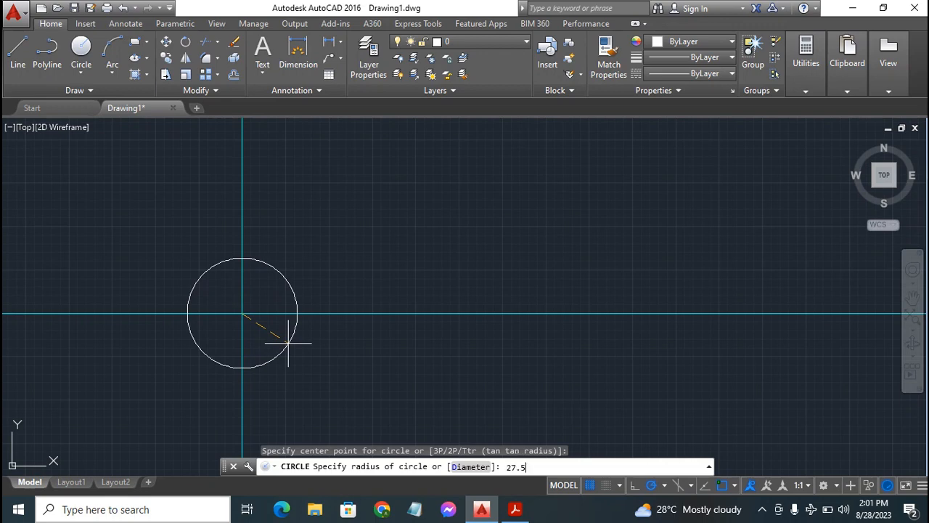
pyautogui.press('Return')
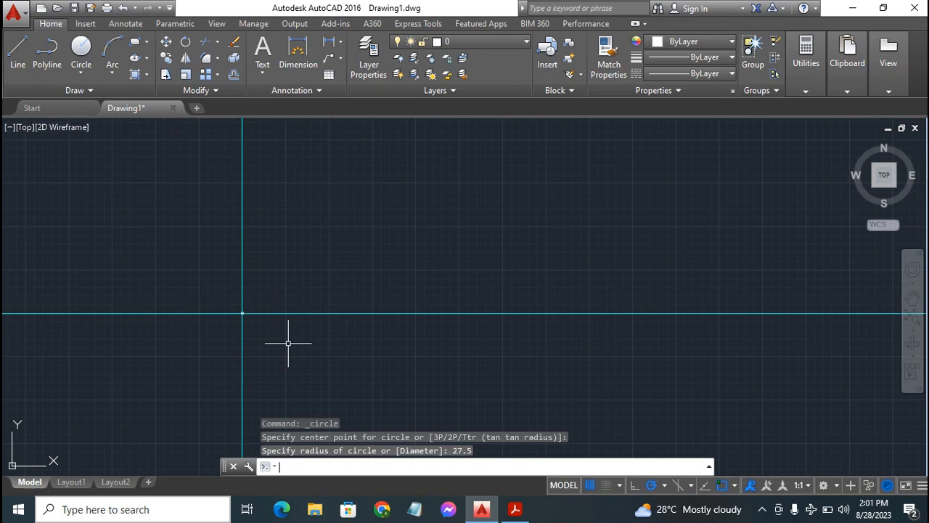
# Draw a concentric circle of radius 45 around the first circle, centred on the construction lines' intersection
pyautogui.scroll(4, 287, 342)
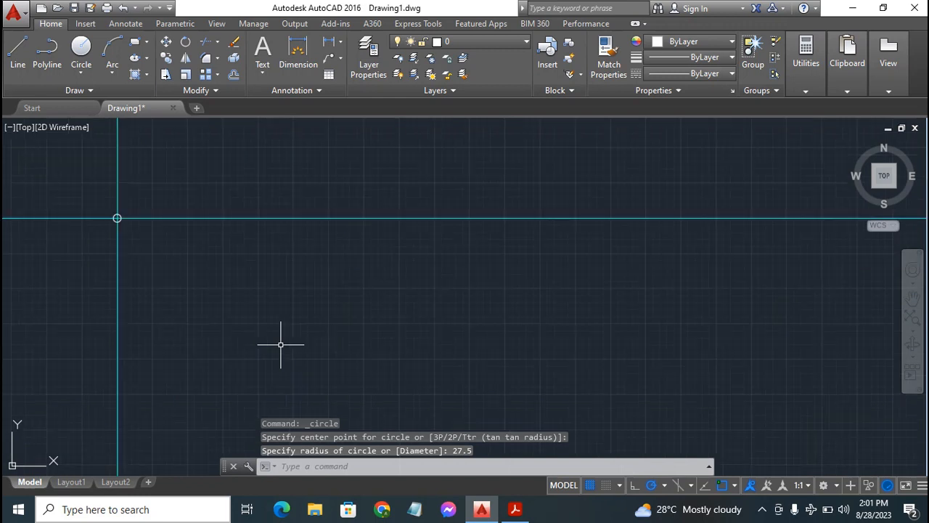
pyautogui.click(912, 297)
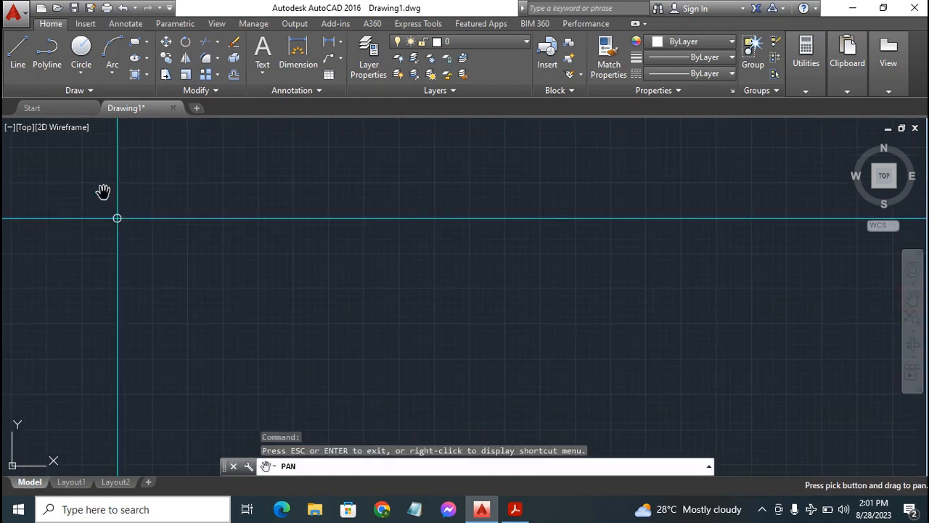
pyautogui.moveTo(103, 191); pyautogui.dragTo(473, 276)
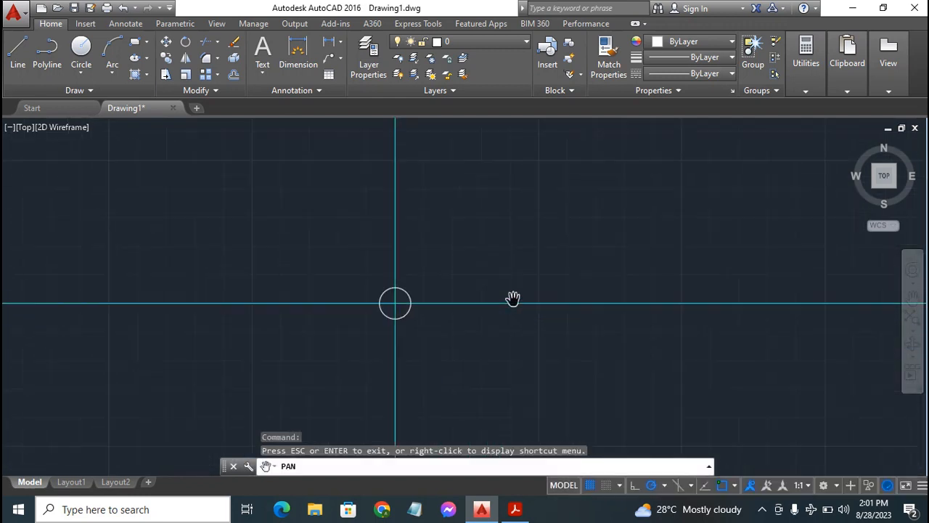
pyautogui.moveTo(515, 299); pyautogui.dragTo(444, 296)
pyautogui.moveTo(232, 266); pyautogui.dragTo(382, 268)
pyautogui.scroll(5, 392, 287)
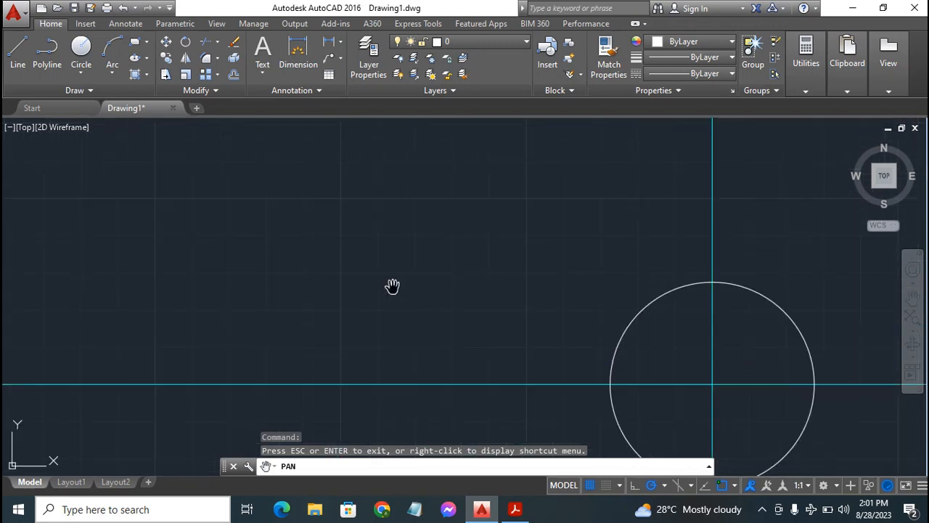
pyautogui.moveTo(729, 394); pyautogui.dragTo(500, 293)
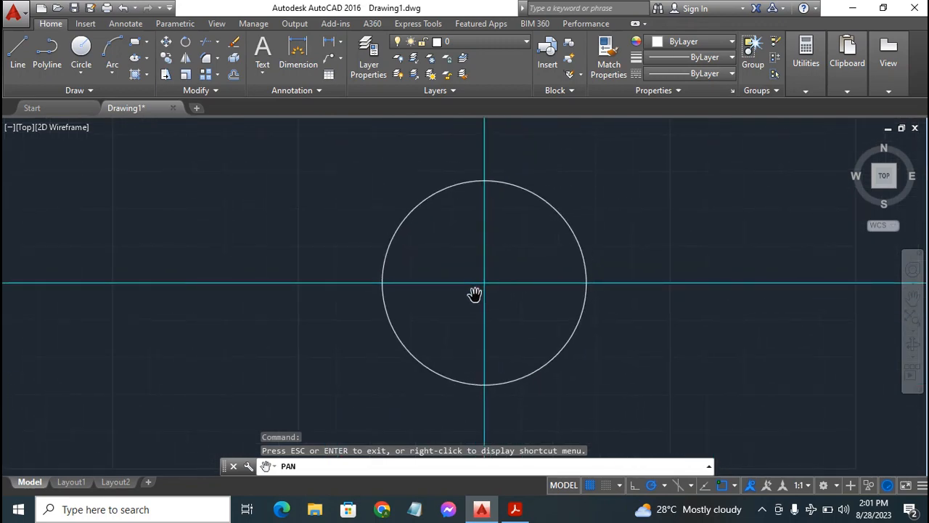
pyautogui.scroll(-2, 474, 294)
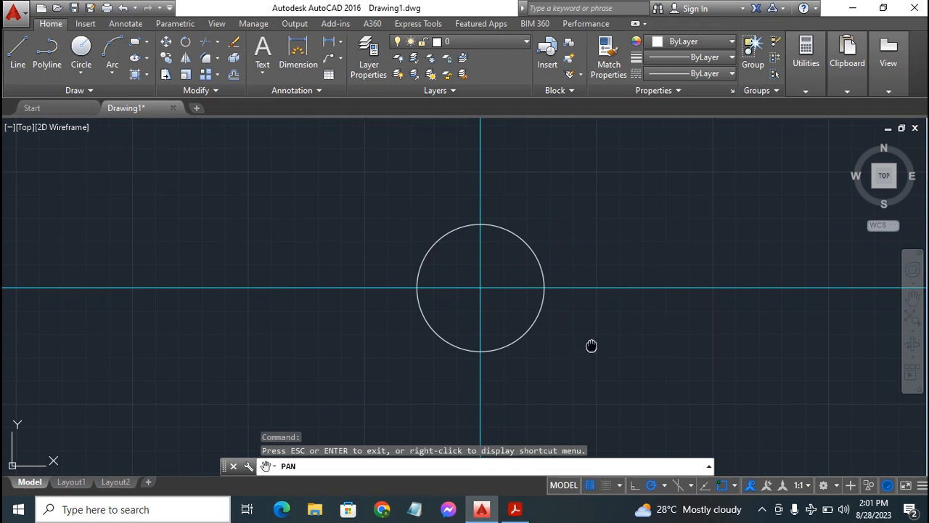
pyautogui.moveTo(591, 345); pyautogui.dragTo(543, 340)
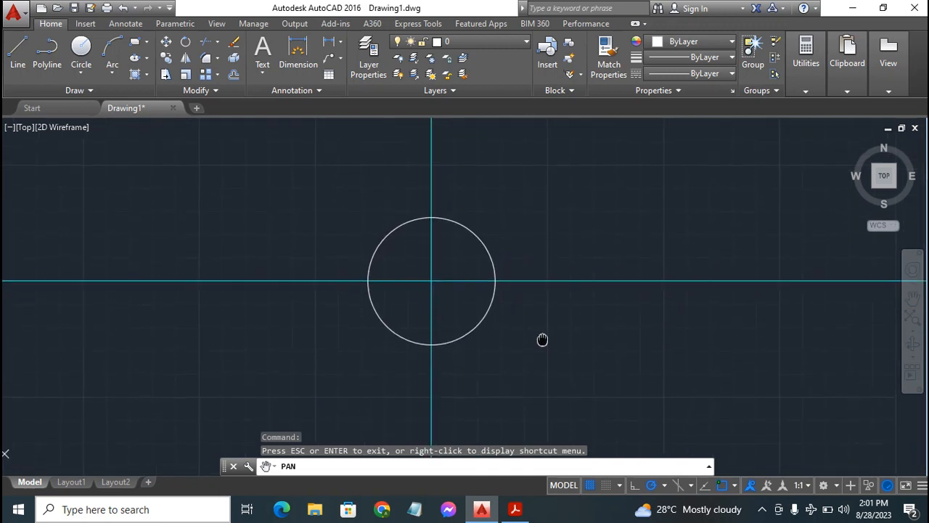
pyautogui.press('Escape')
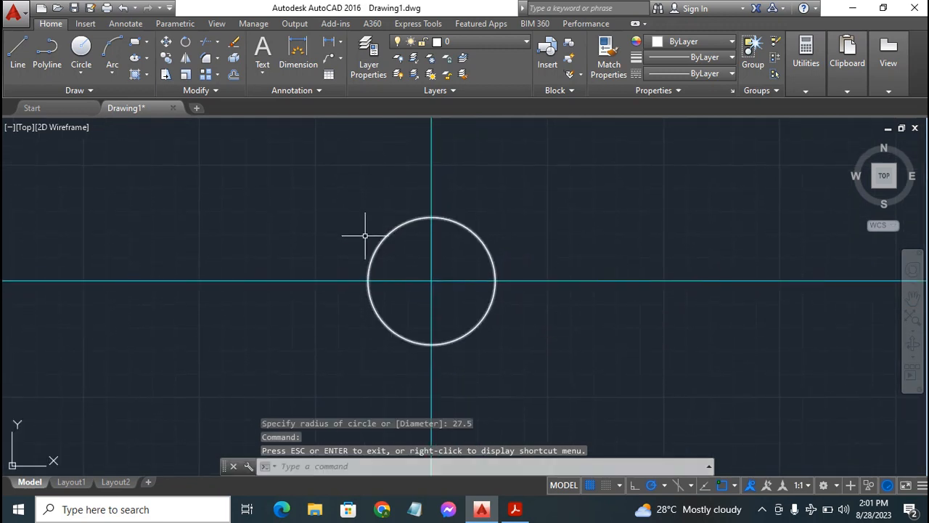
pyautogui.click(81, 47)
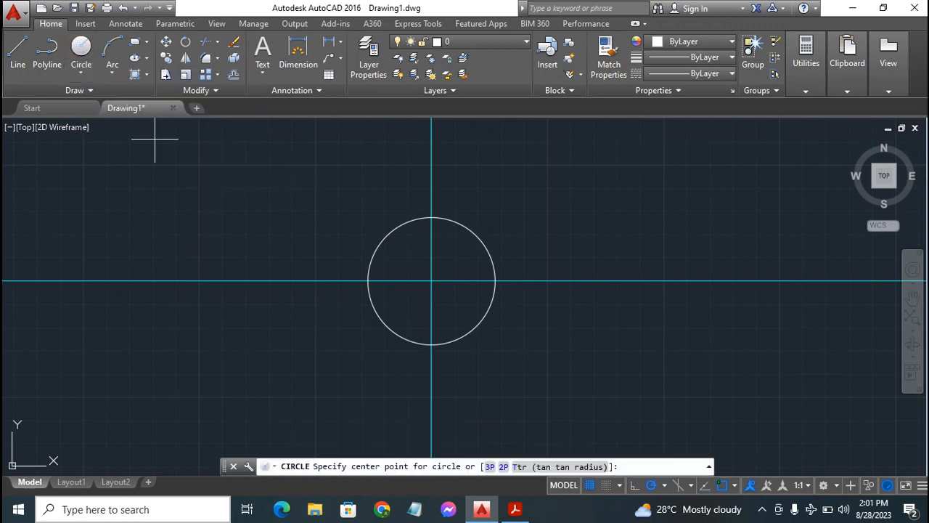
pyautogui.click(431, 281)
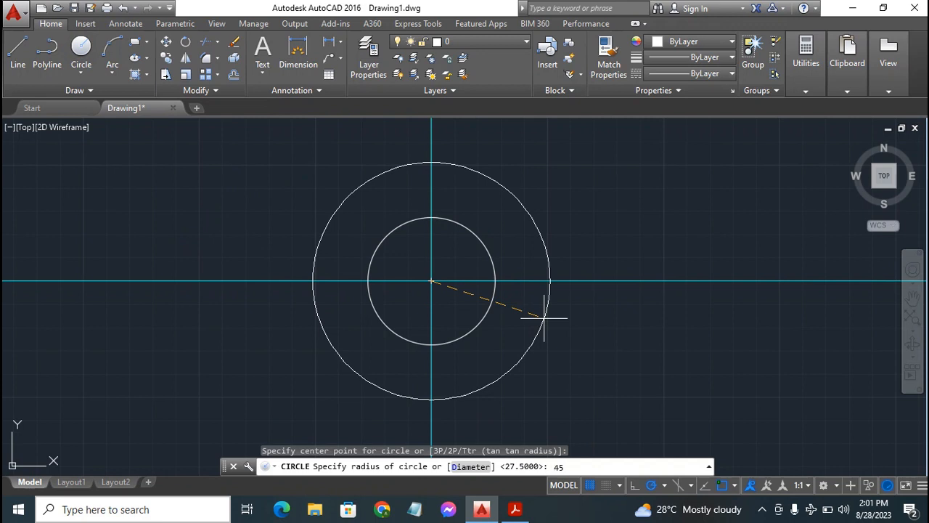
pyautogui.press('Return')
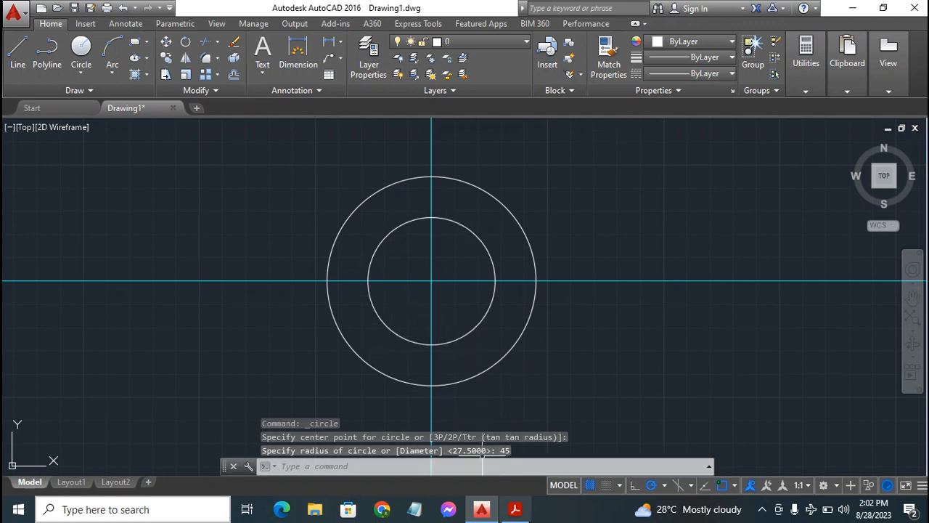
# Check the flange dimensions in the PDF exercise, return to AutoCAD and make Constr the current layer
pyautogui.click(515, 510)
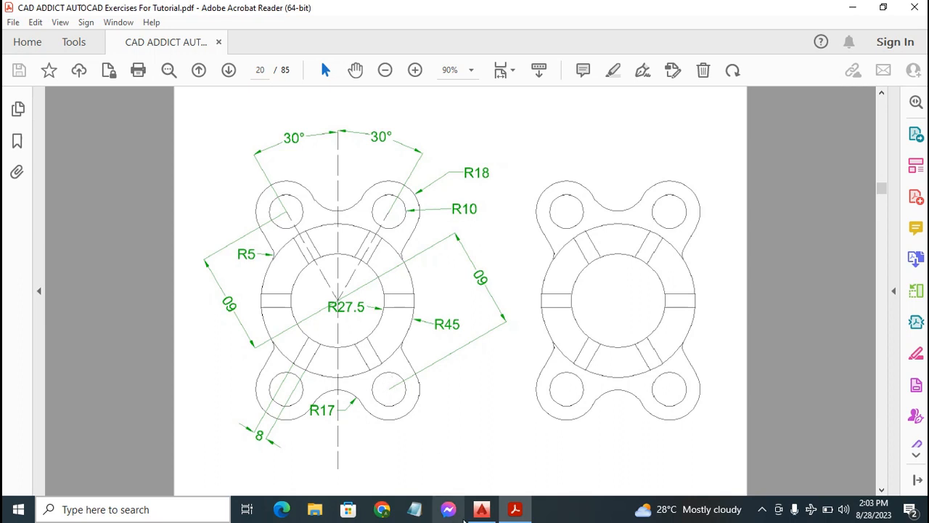
pyautogui.click(479, 512)
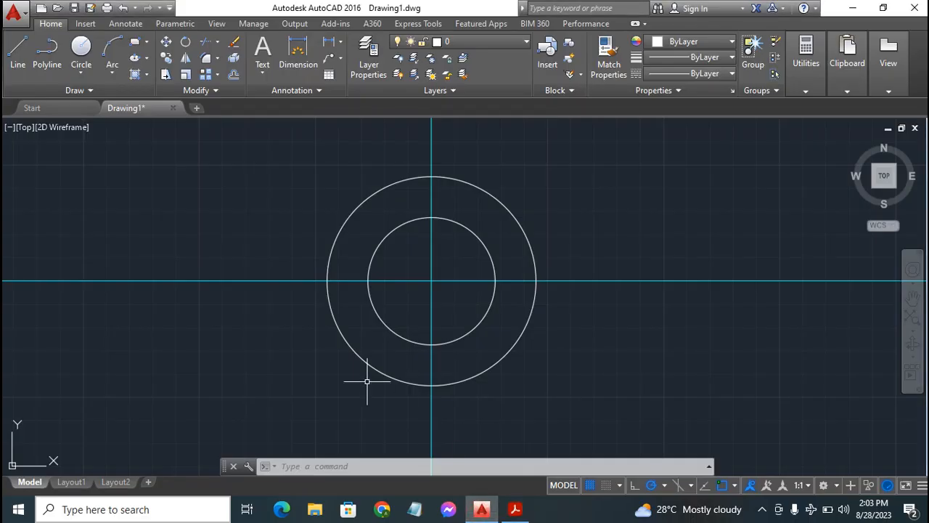
pyautogui.click(50, 89)
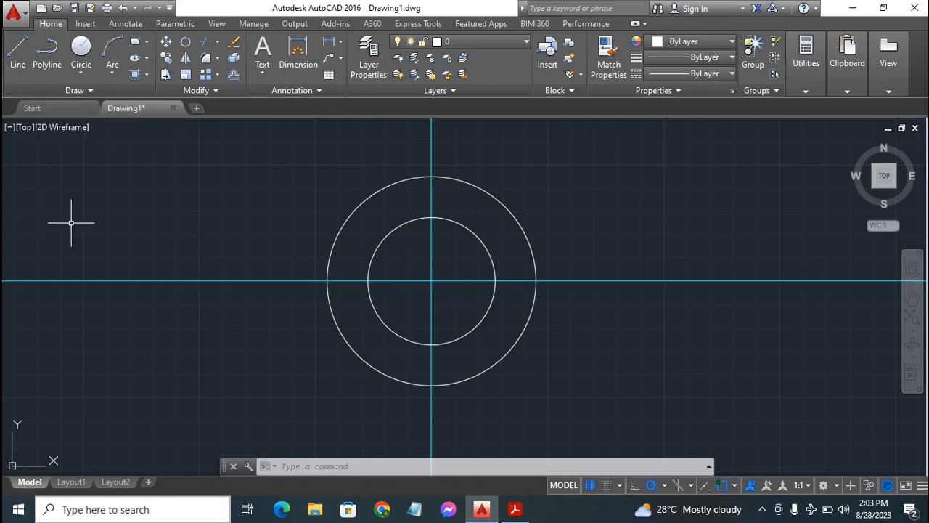
pyautogui.click(160, 214)
pyautogui.press('Escape')
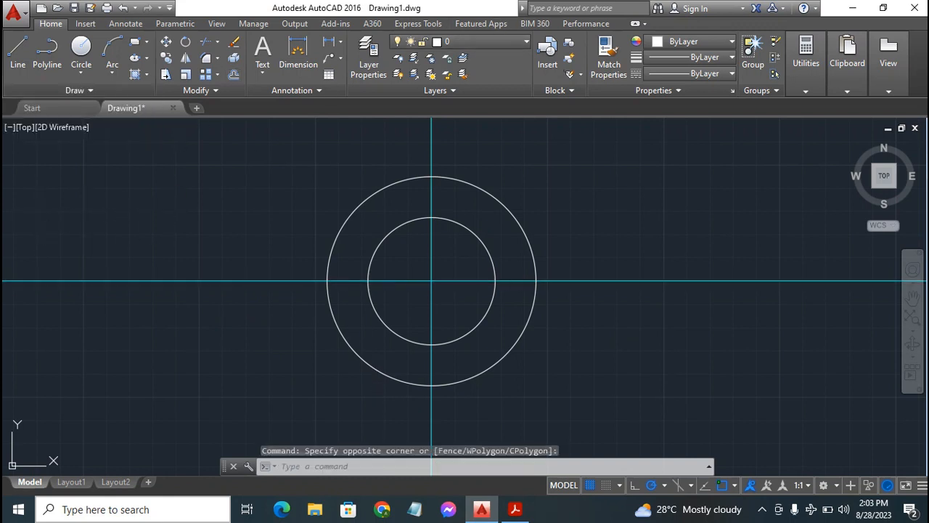
pyautogui.click(484, 41)
pyautogui.click(465, 91)
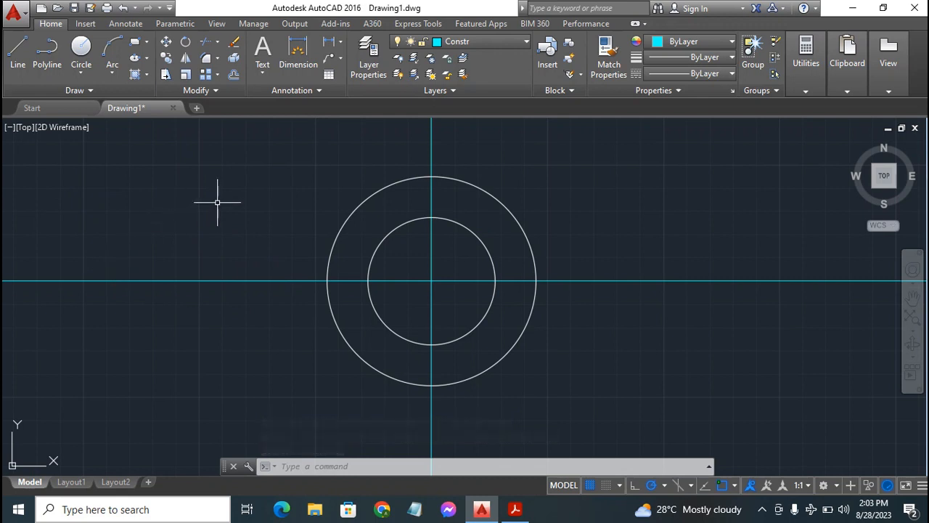
# Draw a construction line at 60° through the common centre of the two circles
pyautogui.click(81, 91)
pyautogui.click(83, 86)
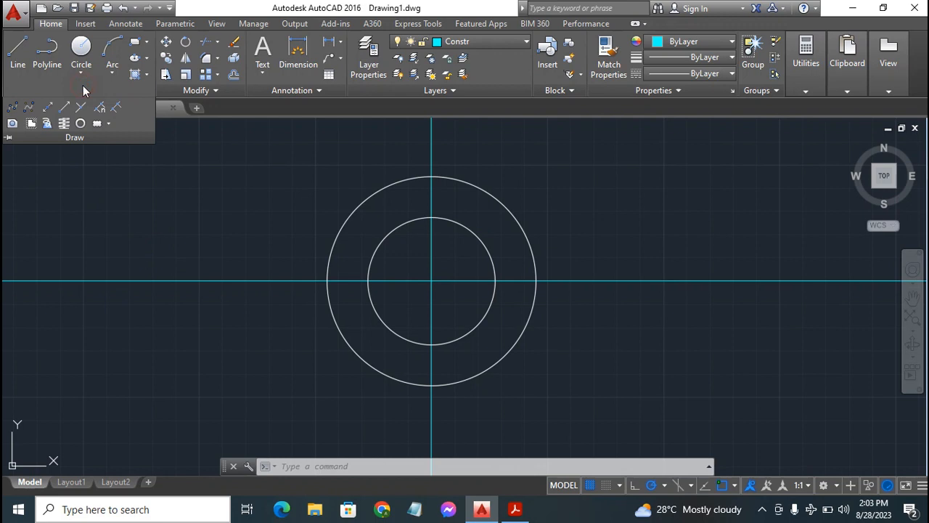
pyautogui.click(49, 106)
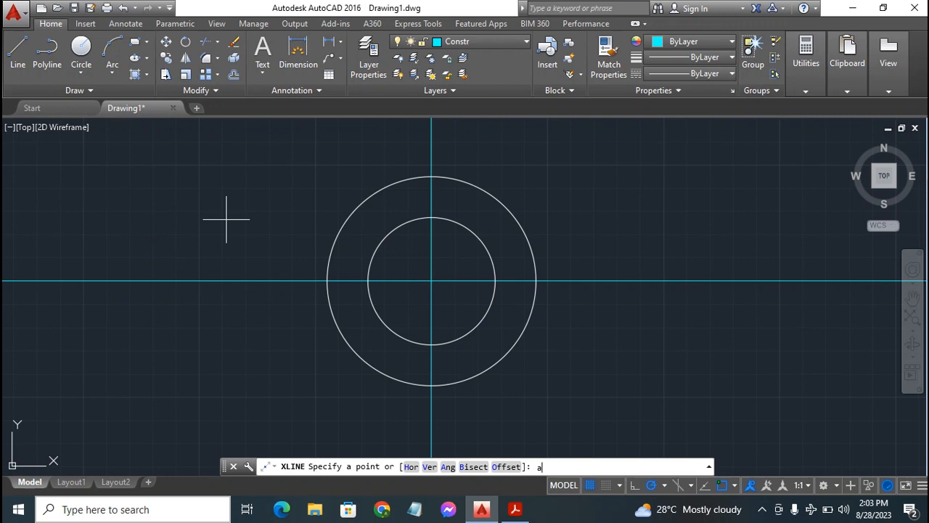
pyautogui.press('Return')
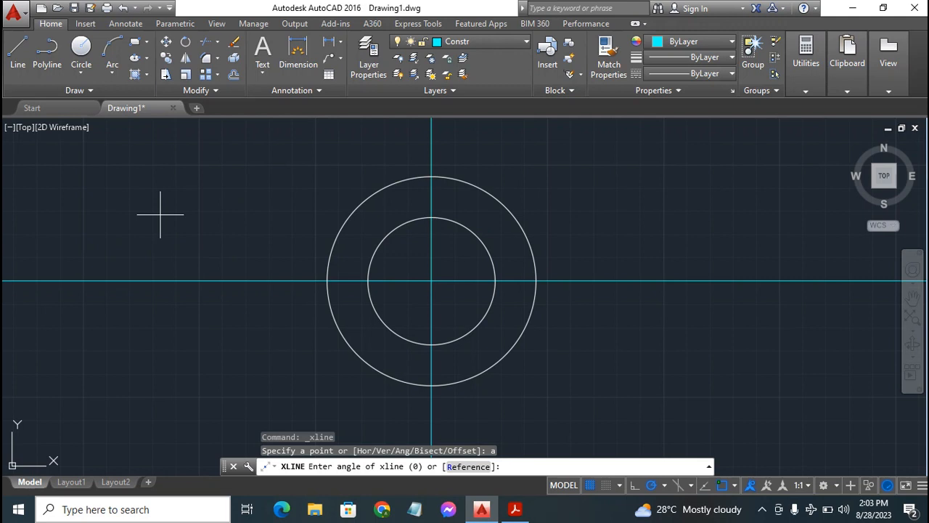
pyautogui.write('60\\')
pyautogui.press('Return')
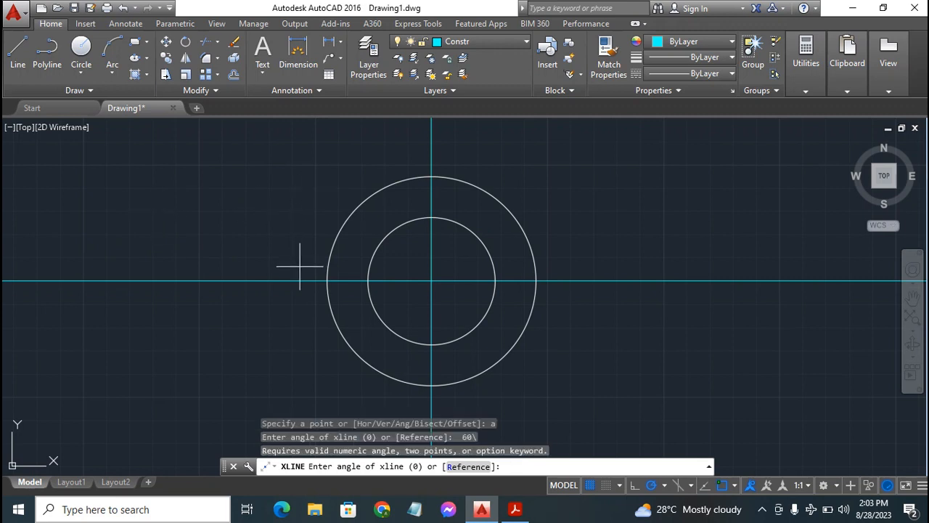
pyautogui.write('60')
pyautogui.press('Return')
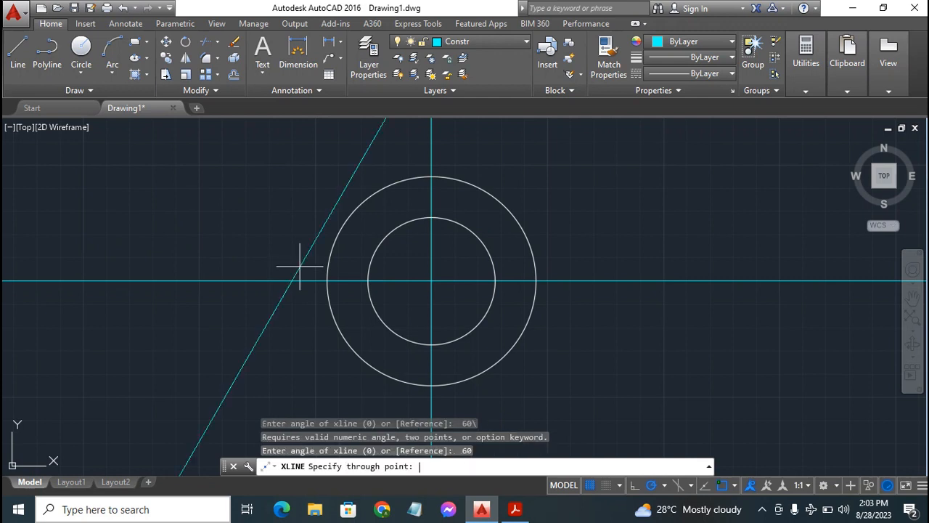
pyautogui.click(431, 281)
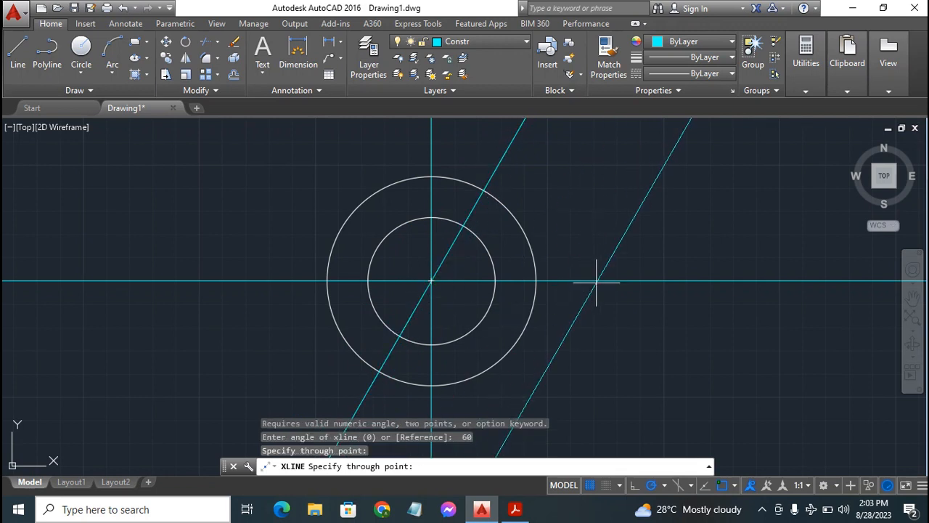
pyautogui.press('Escape')
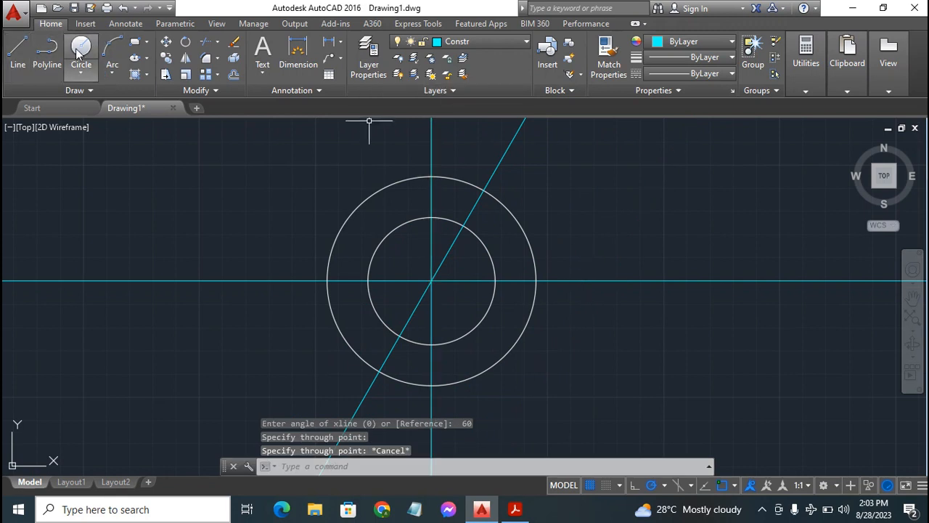
# Draw a second construction line at -60° through the common centre of the two circles
pyautogui.click(70, 93)
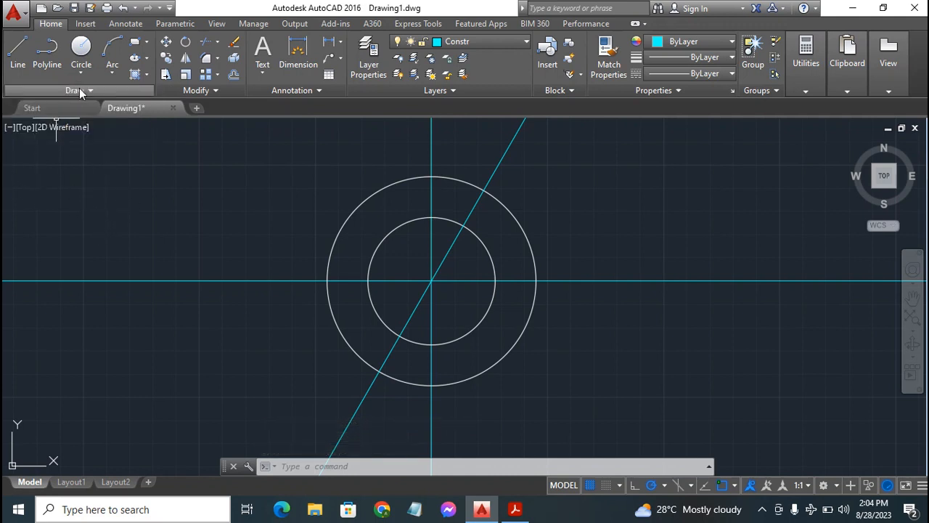
pyautogui.click(80, 91)
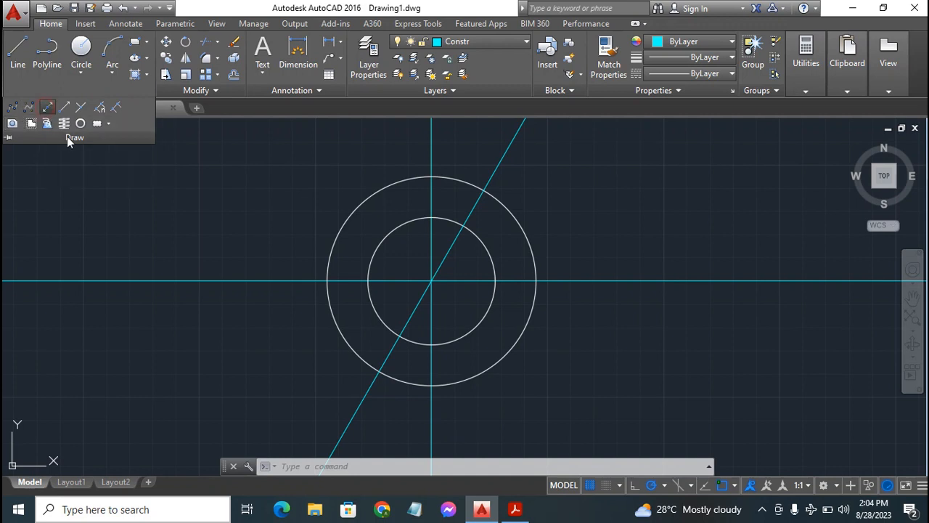
pyautogui.click(48, 106)
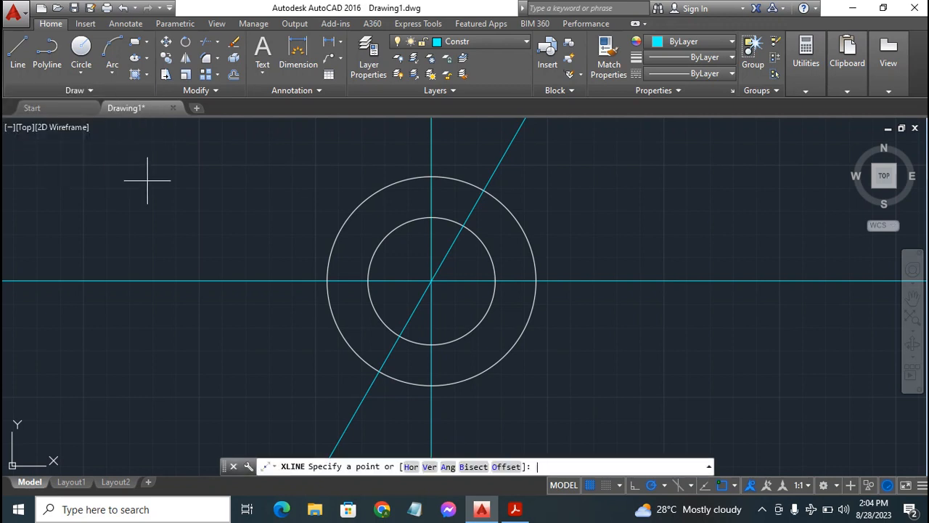
pyautogui.write('a')
pyautogui.press('Return')
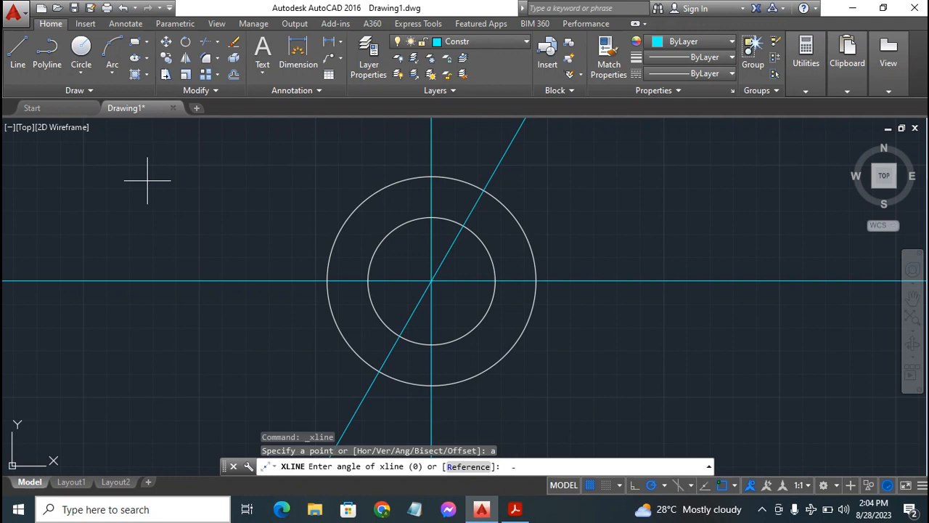
pyautogui.write('60')
pyautogui.press('Return')
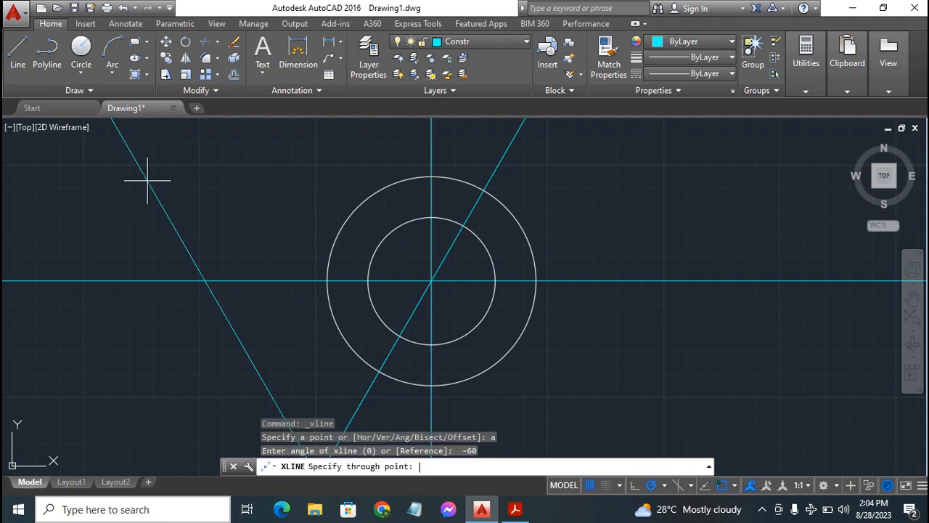
pyautogui.click(431, 280)
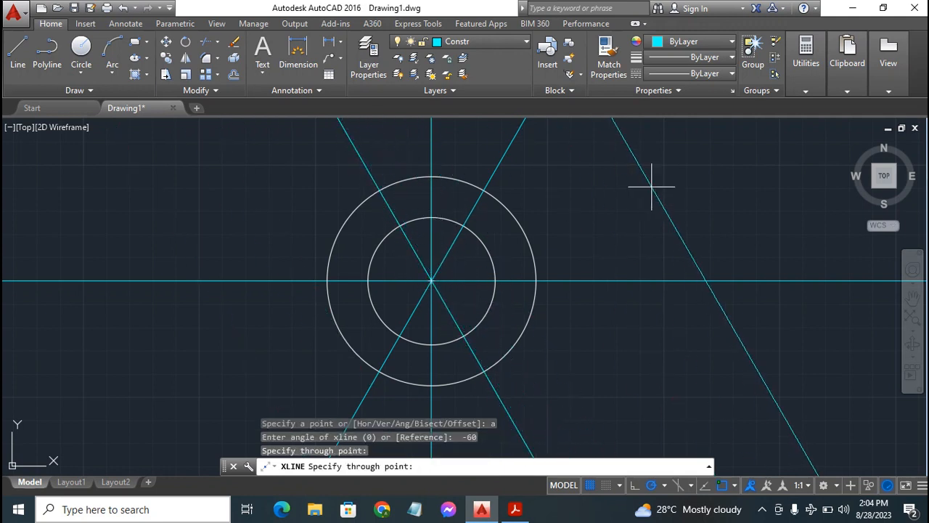
pyautogui.press('Escape')
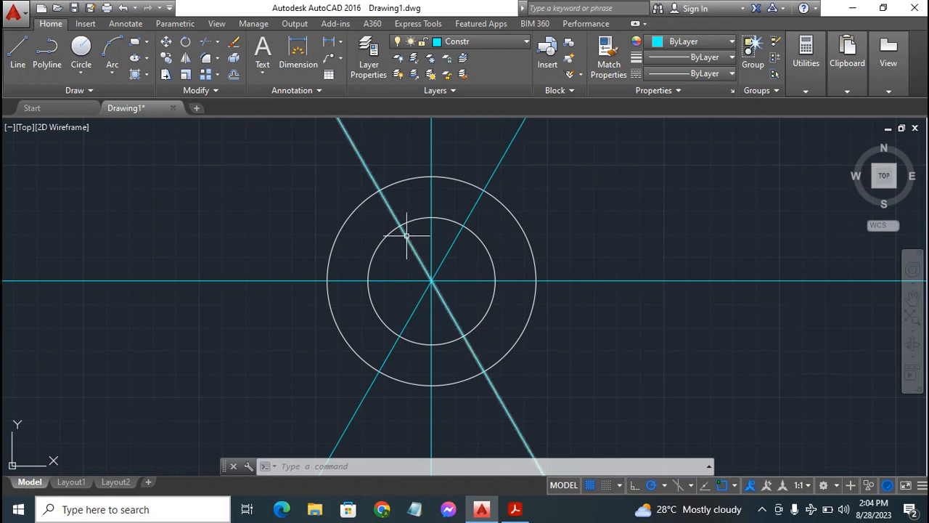
# Offset the -60° construction line by 4 to both sides
pyautogui.moveTo(407, 235)
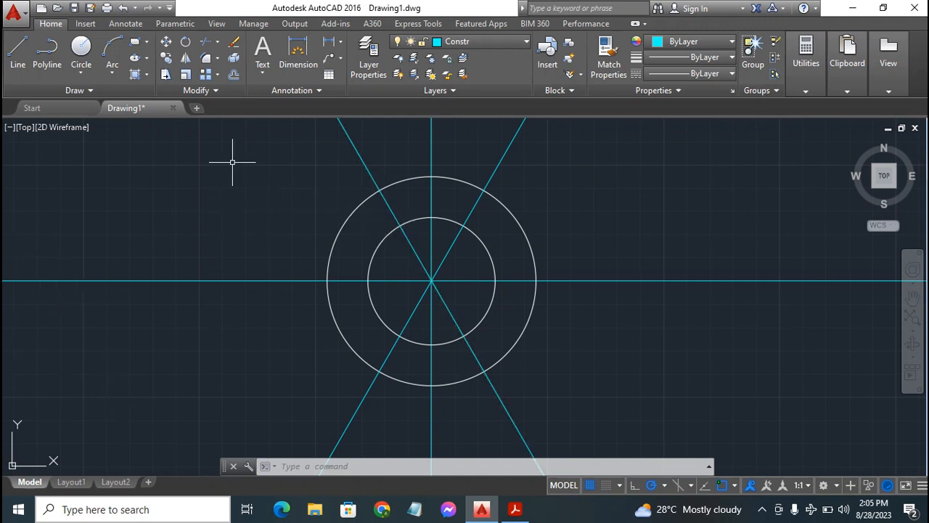
pyautogui.click(234, 74)
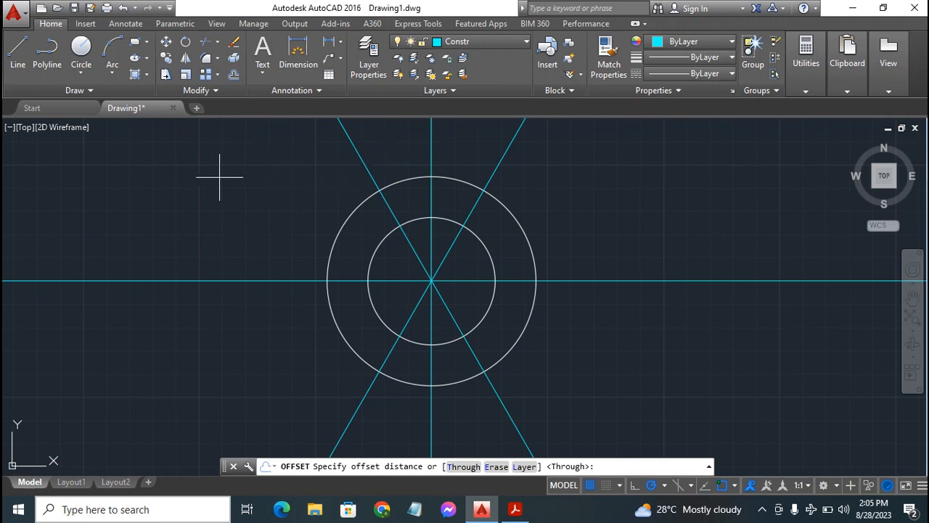
pyautogui.write('4')
pyautogui.press('Return')
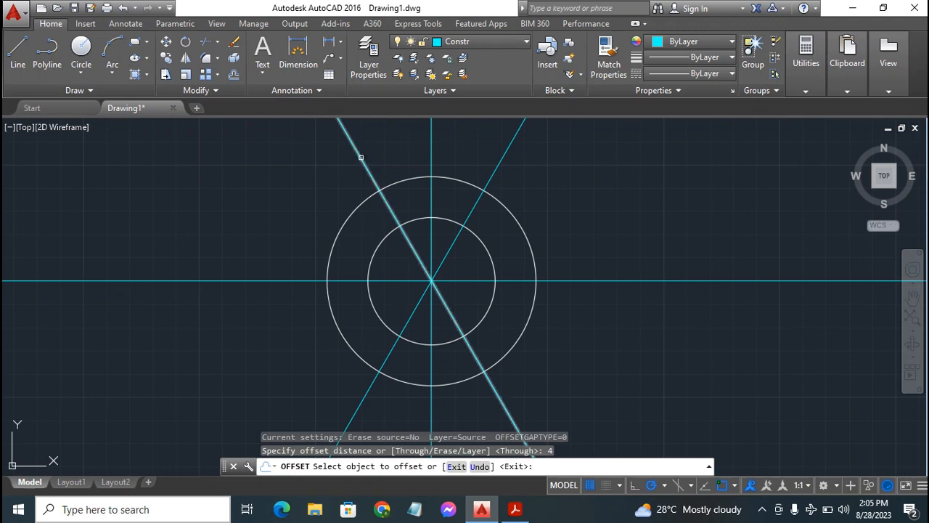
pyautogui.click(361, 156)
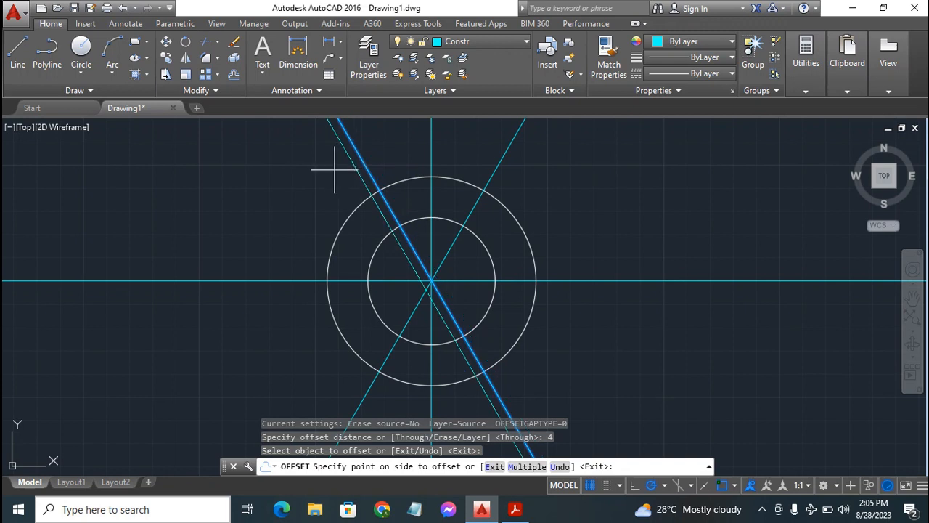
pyautogui.click(294, 175)
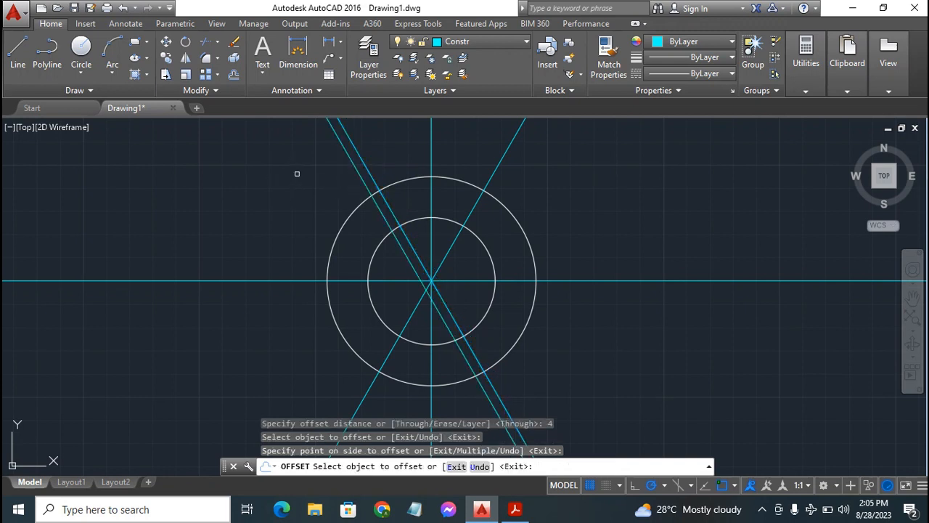
pyautogui.click(361, 153)
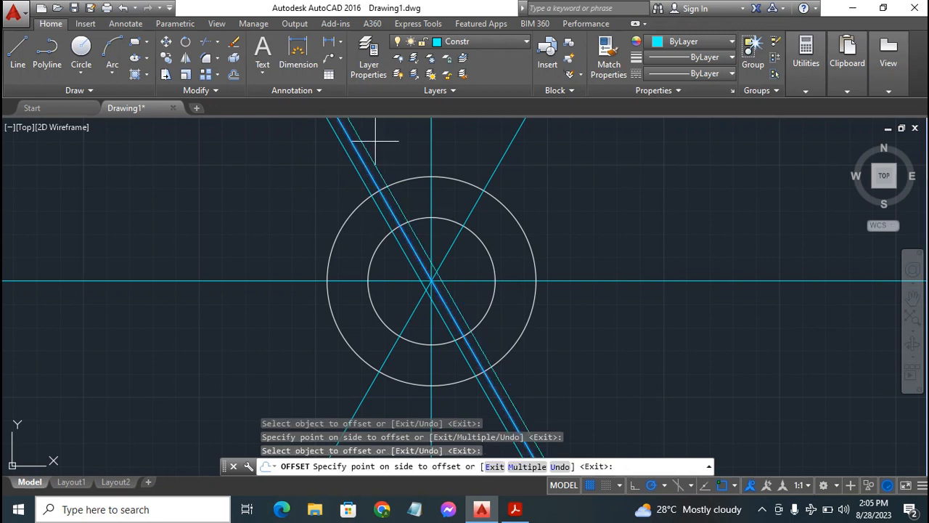
pyautogui.click(386, 139)
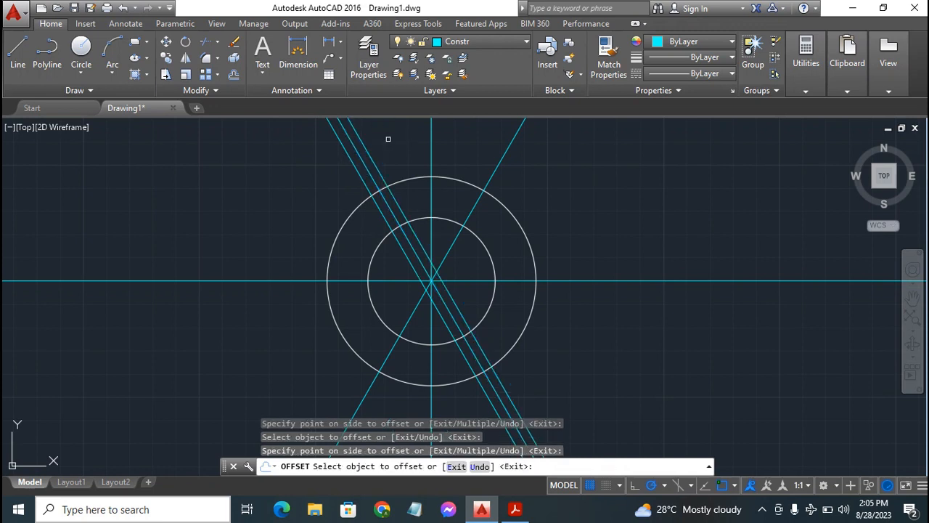
# Offset the vertical and the 60° construction lines by 4 to both sides
pyautogui.click(431, 145)
pyautogui.click(397, 143)
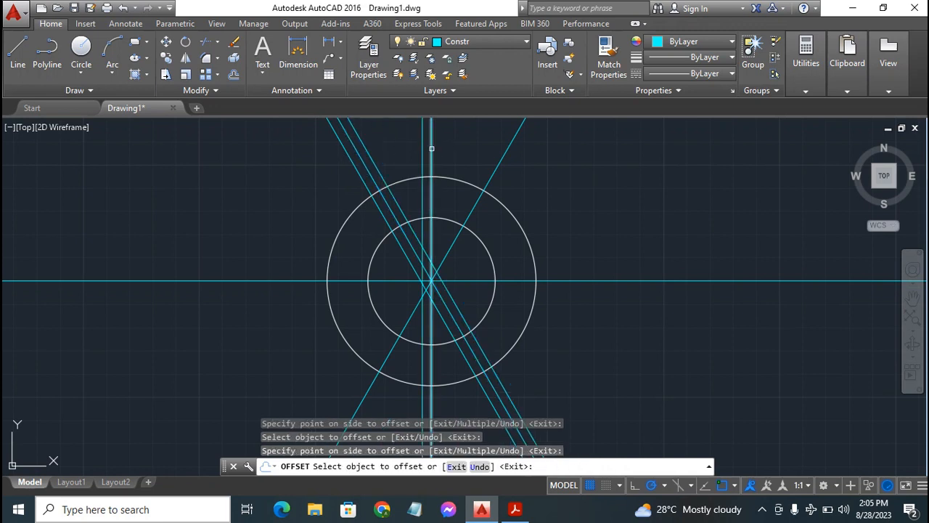
pyautogui.click(432, 148)
pyautogui.click(448, 146)
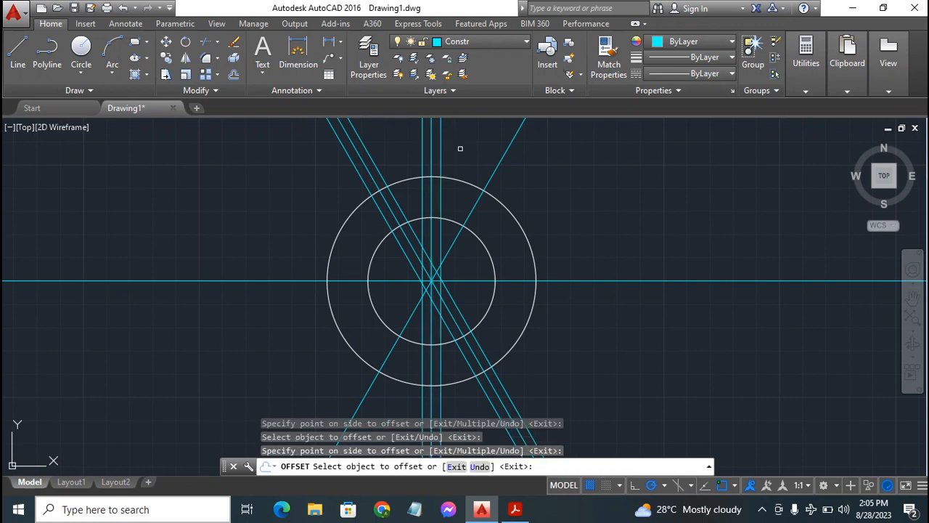
pyautogui.click(504, 156)
pyautogui.click(475, 148)
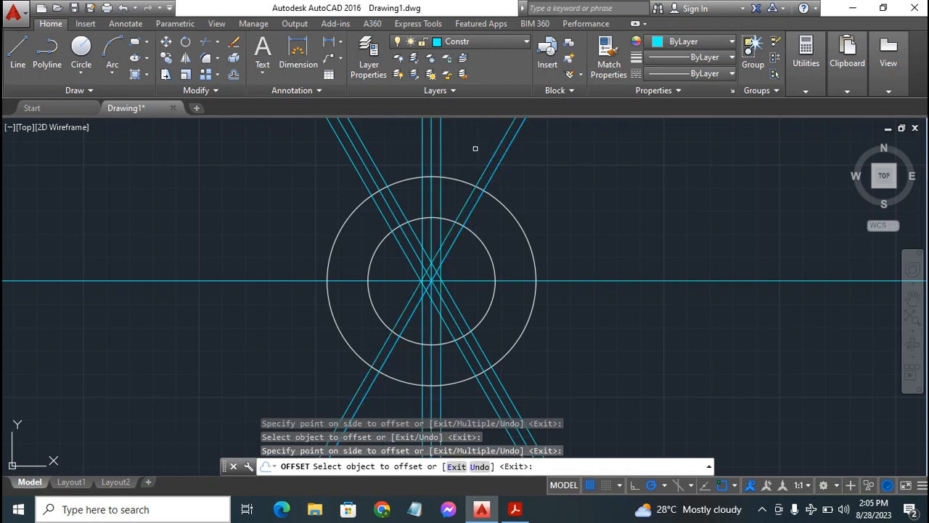
pyautogui.click(503, 155)
pyautogui.click(526, 201)
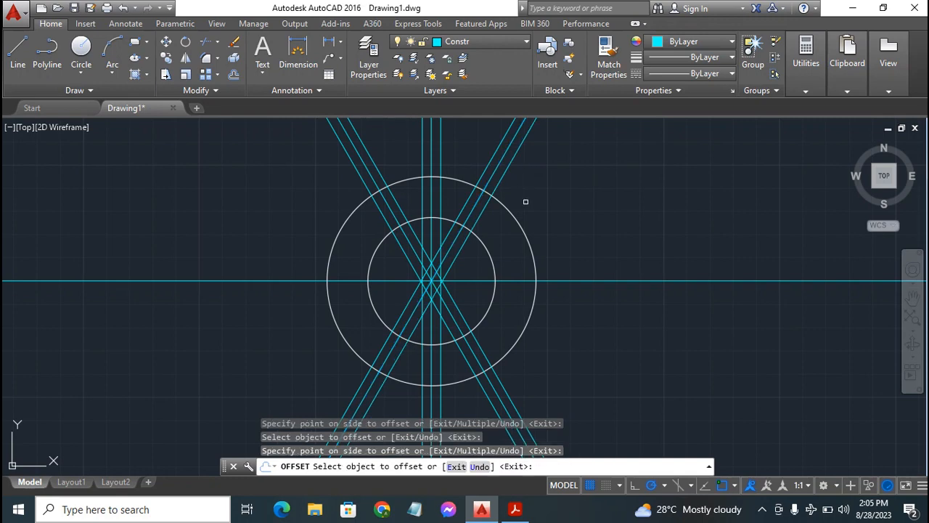
# Offset the horizontal construction line by 4 above and below, and end the Offset command
pyautogui.click(565, 279)
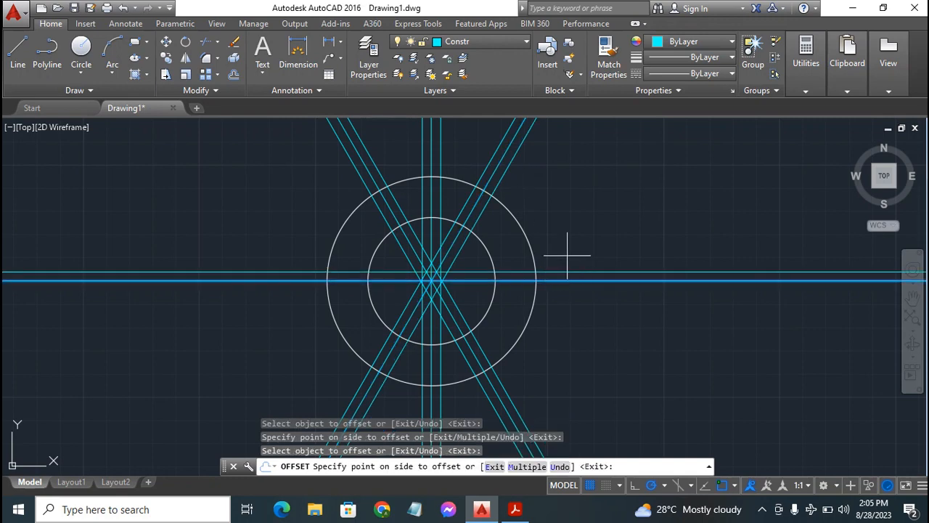
pyautogui.click(568, 255)
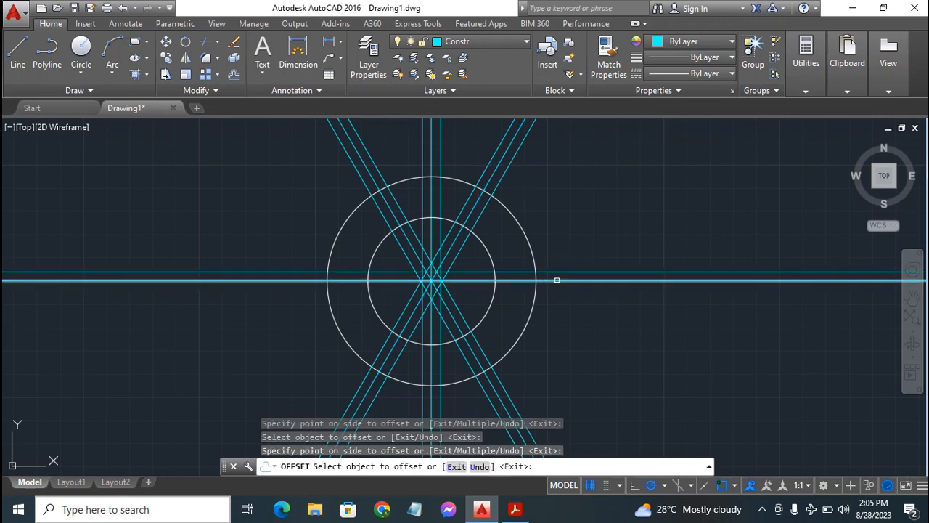
pyautogui.click(557, 280)
pyautogui.click(558, 309)
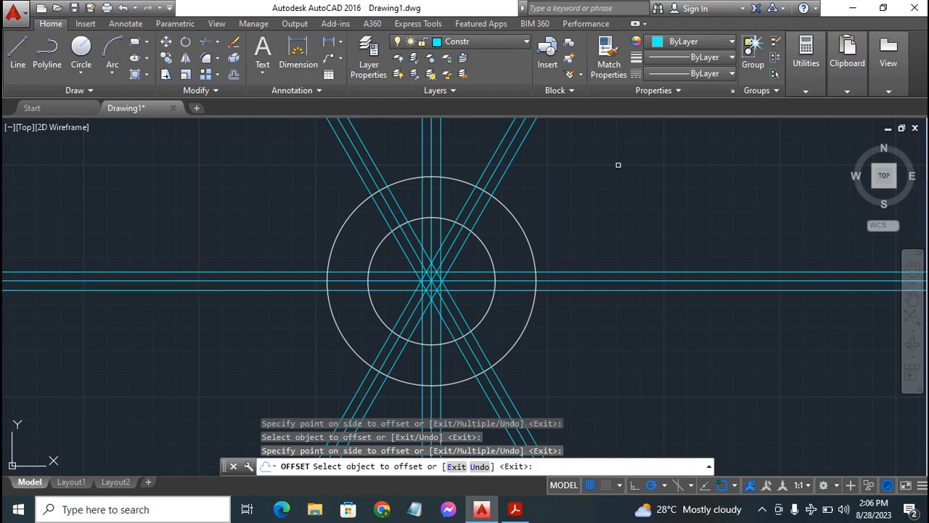
pyautogui.press('Escape')
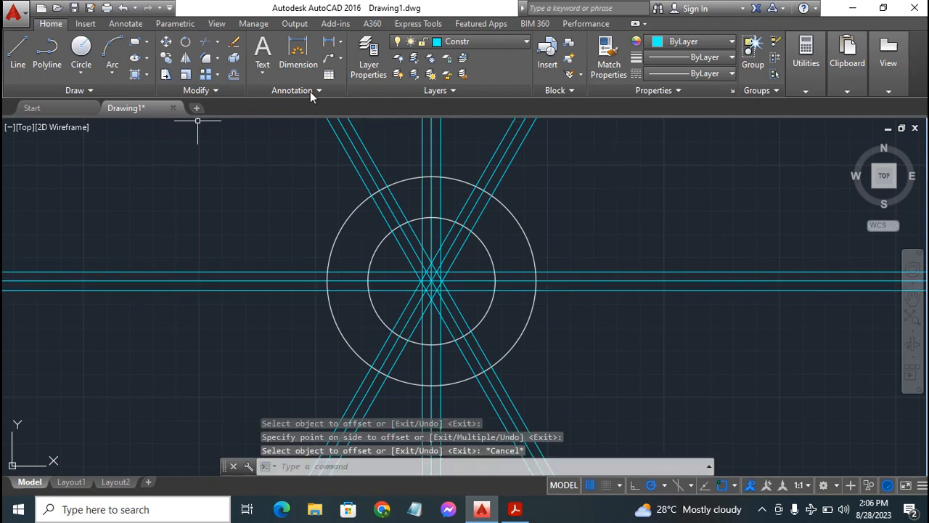
# Make layer 0 current and draw a line from the inner to the outer circle along the upper-right offset of the -60° construction line
pyautogui.click(501, 41)
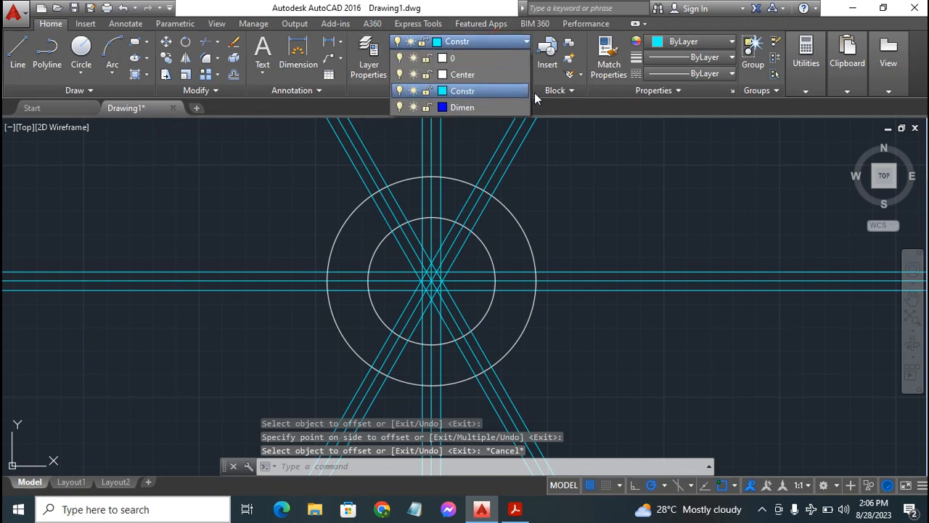
pyautogui.click(487, 58)
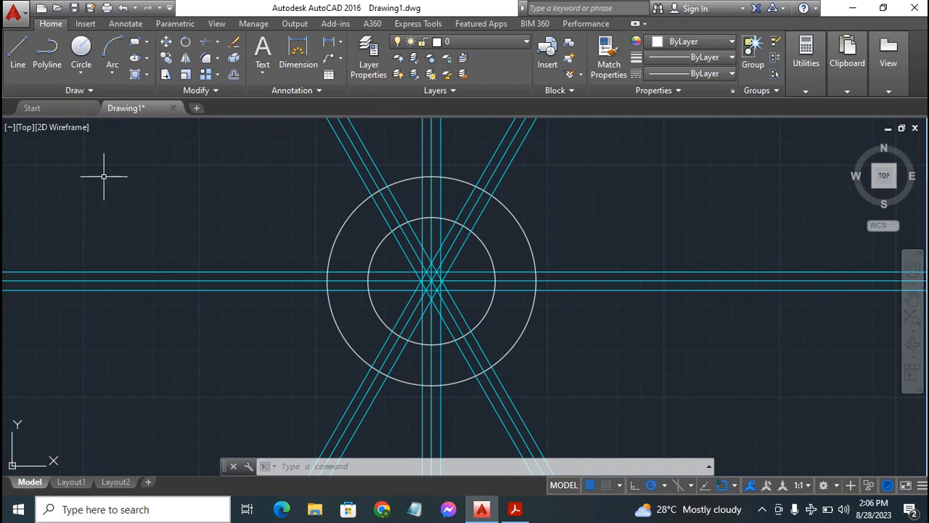
pyautogui.click(22, 43)
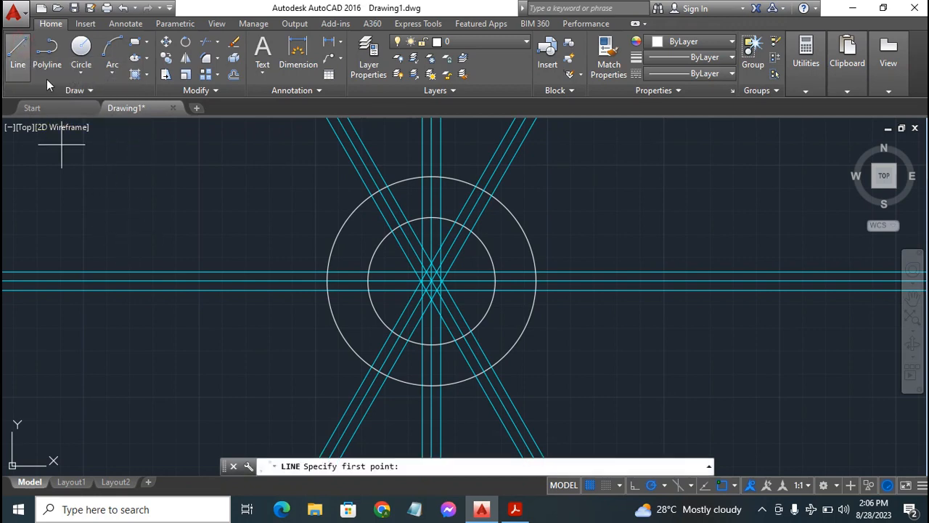
pyautogui.click(408, 222)
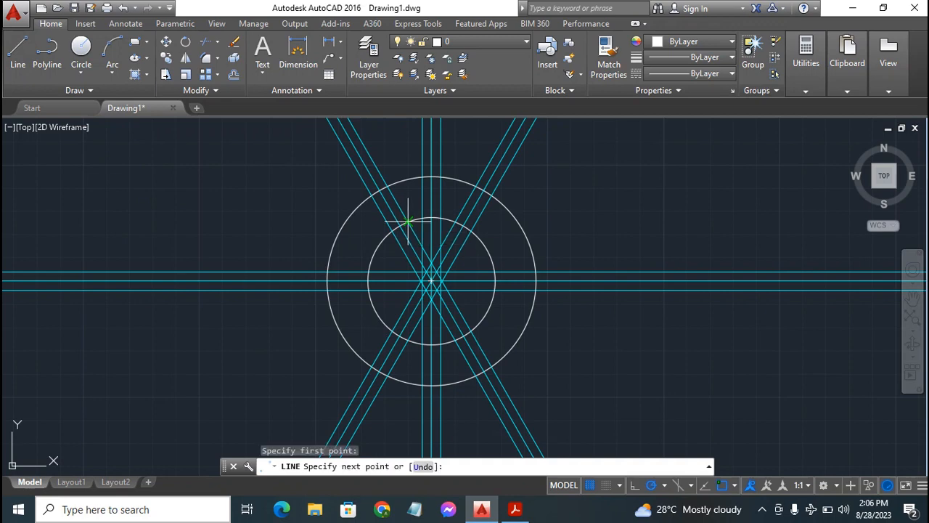
pyautogui.click(388, 186)
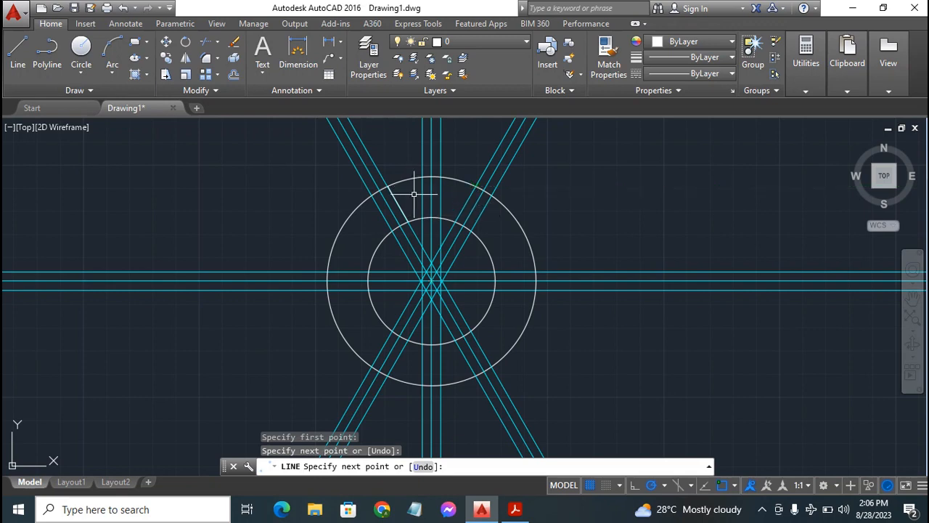
# Draw a line from the inner to the outer circle along the lower-left offset of the -60° construction line, in the upper-left quadrant
pyautogui.press('Escape')
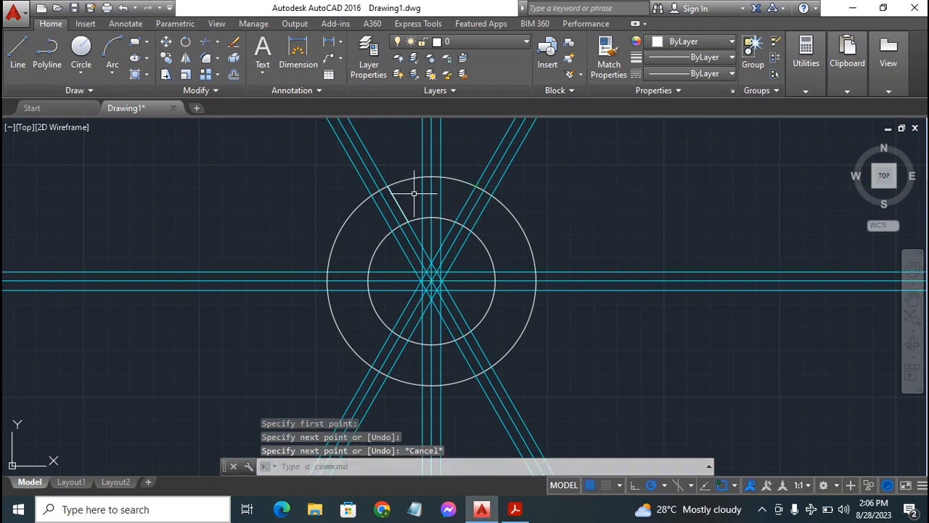
pyautogui.press('Return')
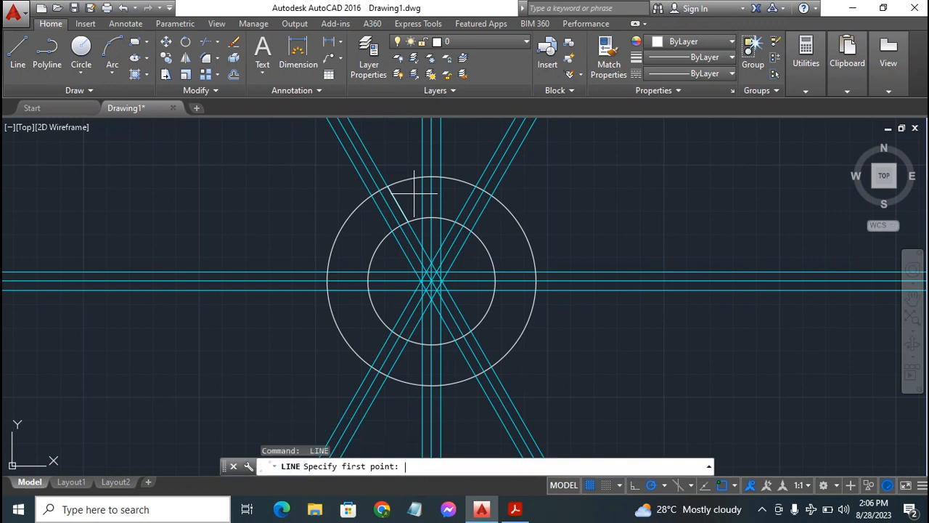
pyautogui.click(392, 230)
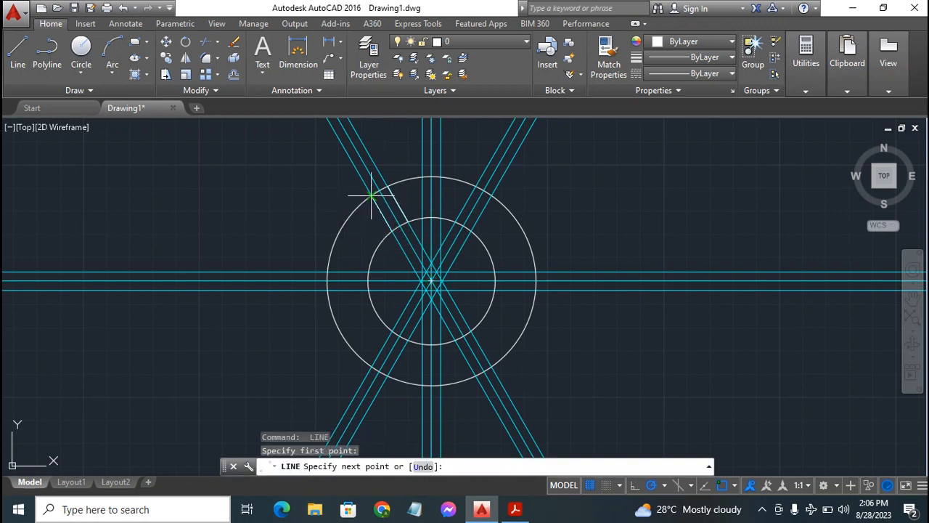
pyautogui.press('Escape')
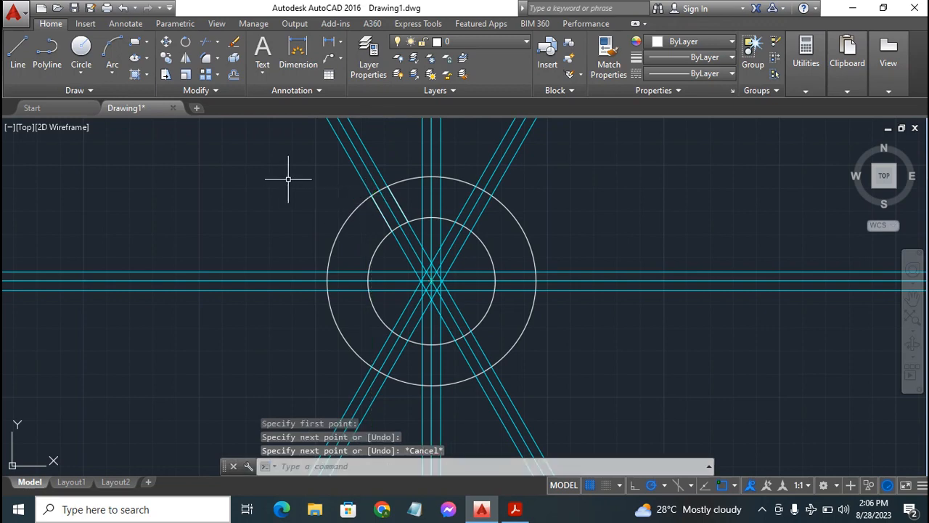
# Draw two lines from the inner to the outer circle along both offsets of the horizontal construction line, left of the center
pyautogui.press('Return')
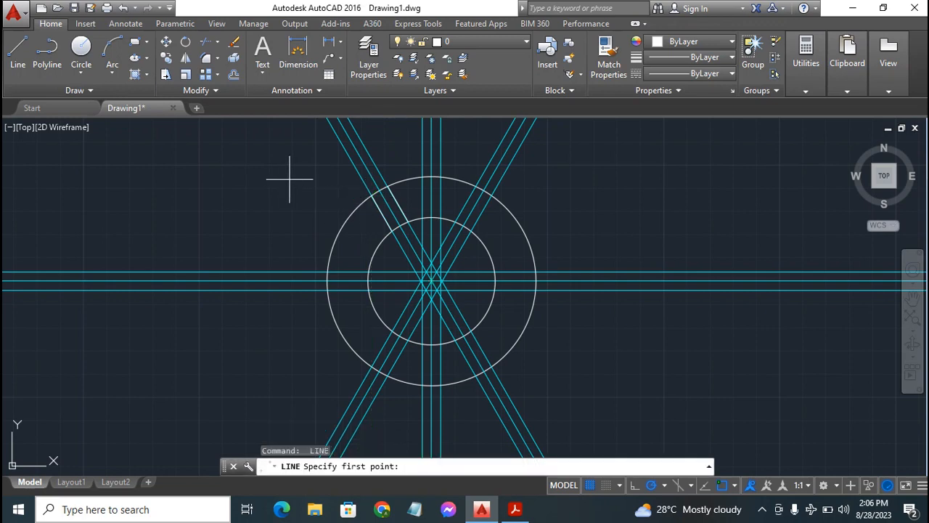
pyautogui.click(369, 272)
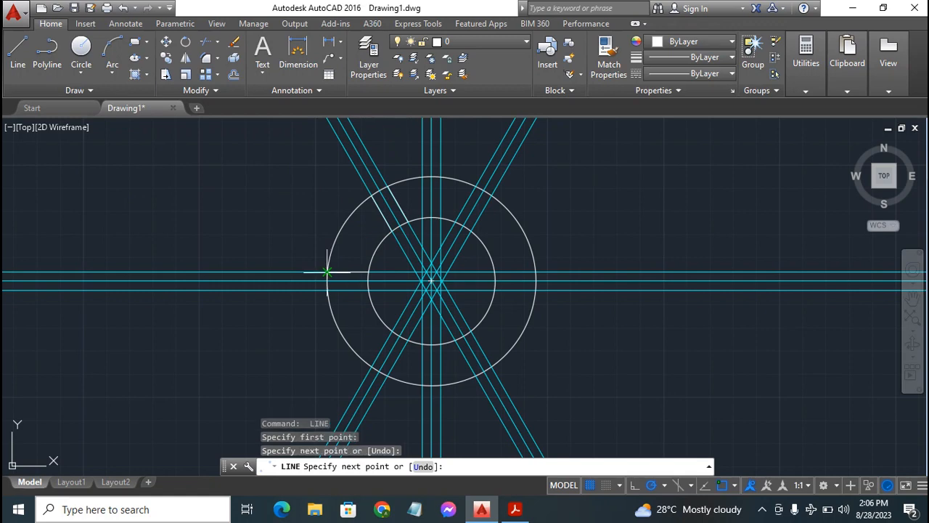
pyautogui.press('Escape')
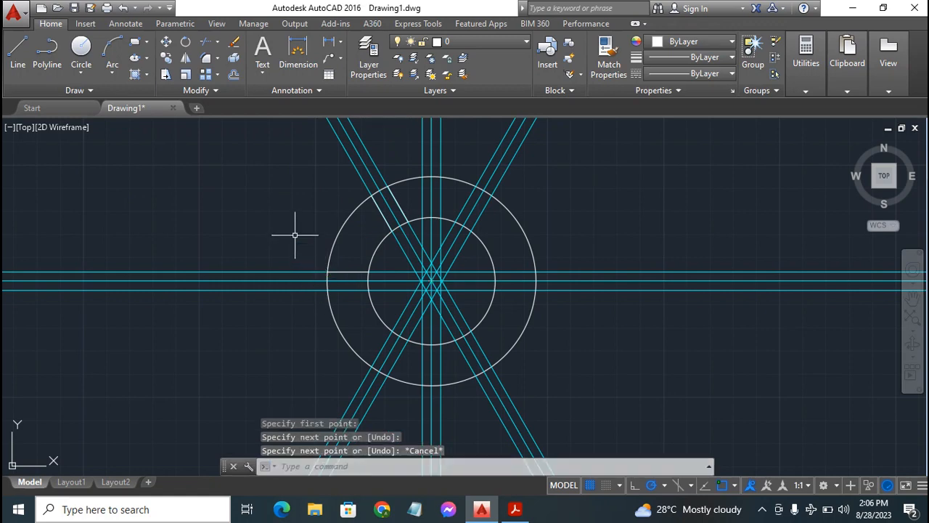
pyautogui.press('Return')
pyautogui.click(369, 290)
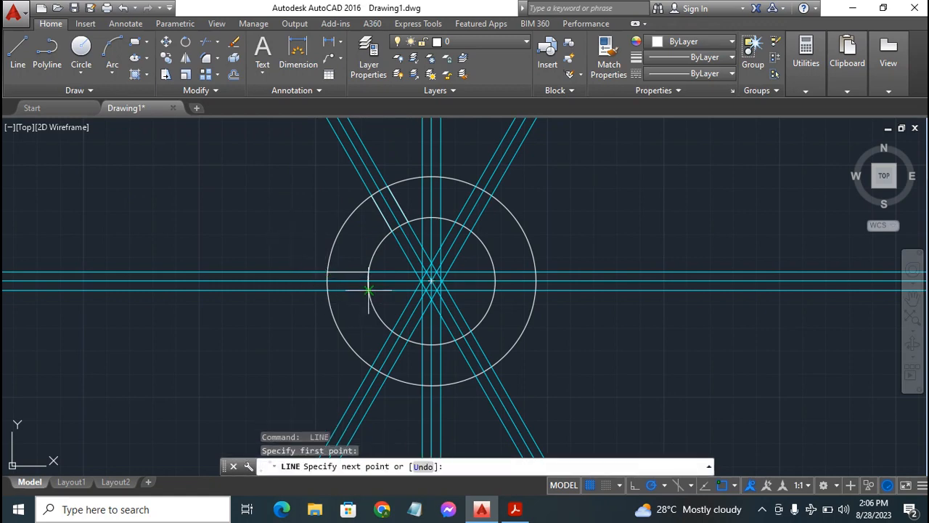
pyautogui.click(328, 290)
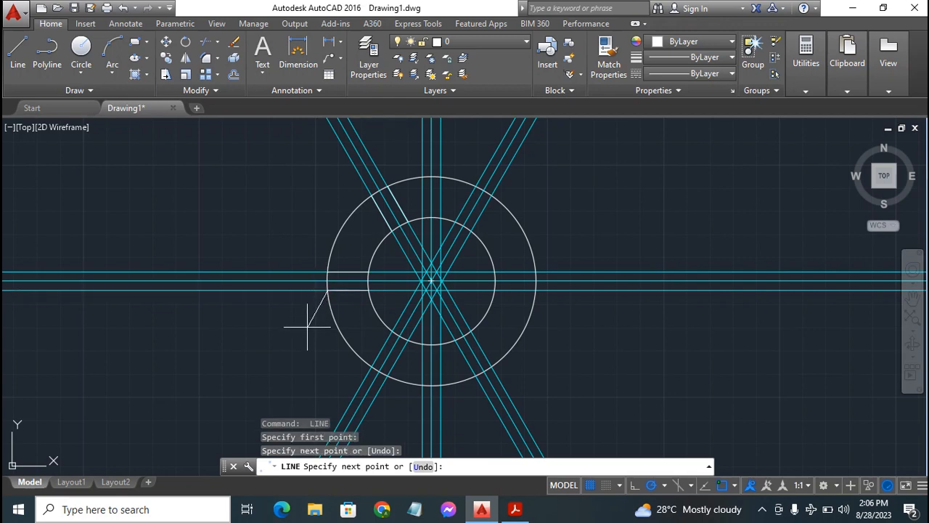
pyautogui.press('Escape')
# Draw two lines from the inner to the outer circle along both offsets of the 60° construction line, below left of the center
pyautogui.press('Return')
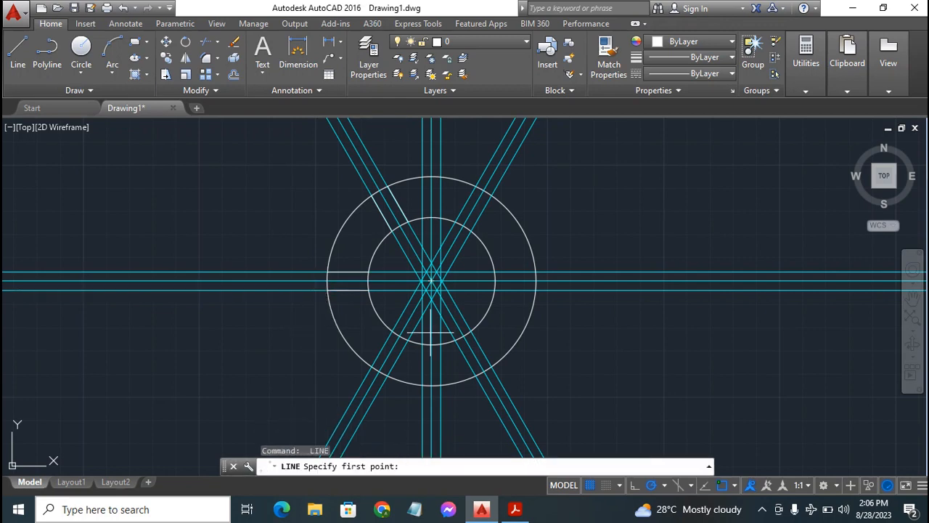
pyautogui.click(391, 332)
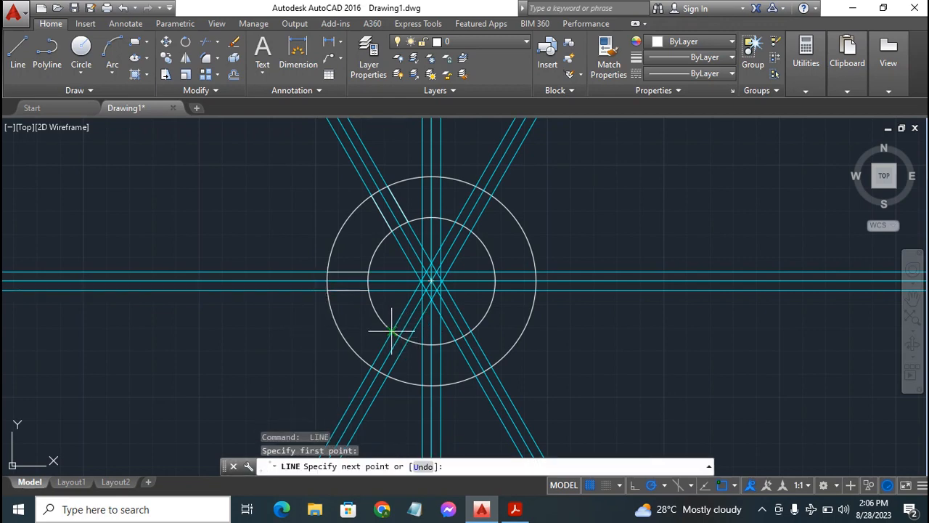
pyautogui.click(371, 367)
pyautogui.press('Escape')
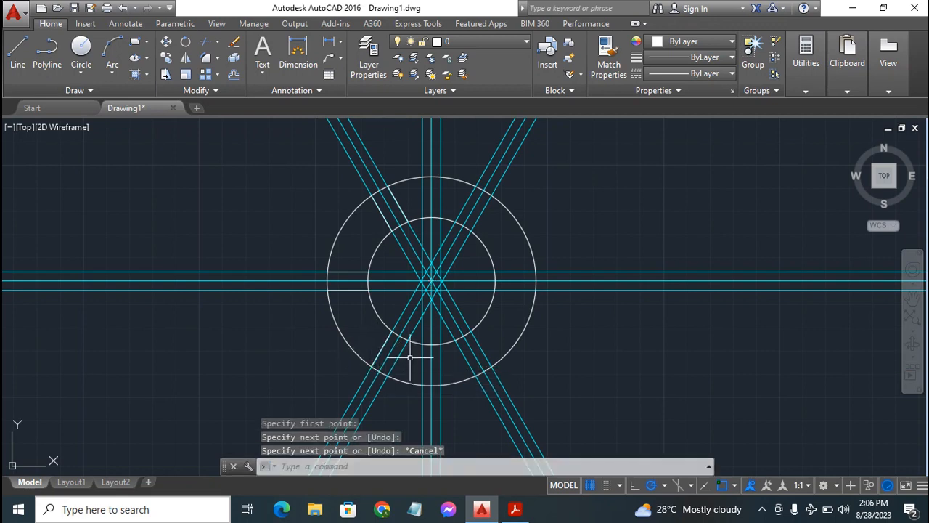
pyautogui.press('Return')
pyautogui.click(408, 340)
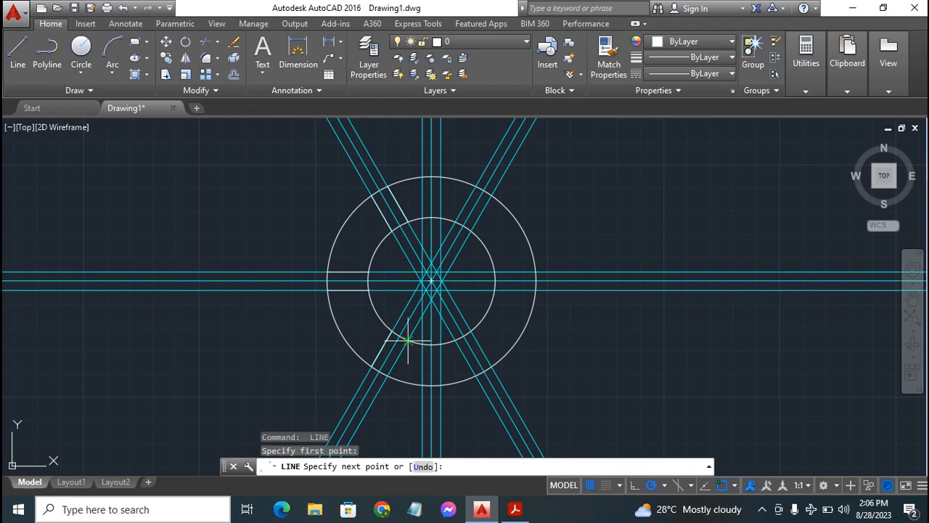
pyautogui.click(387, 378)
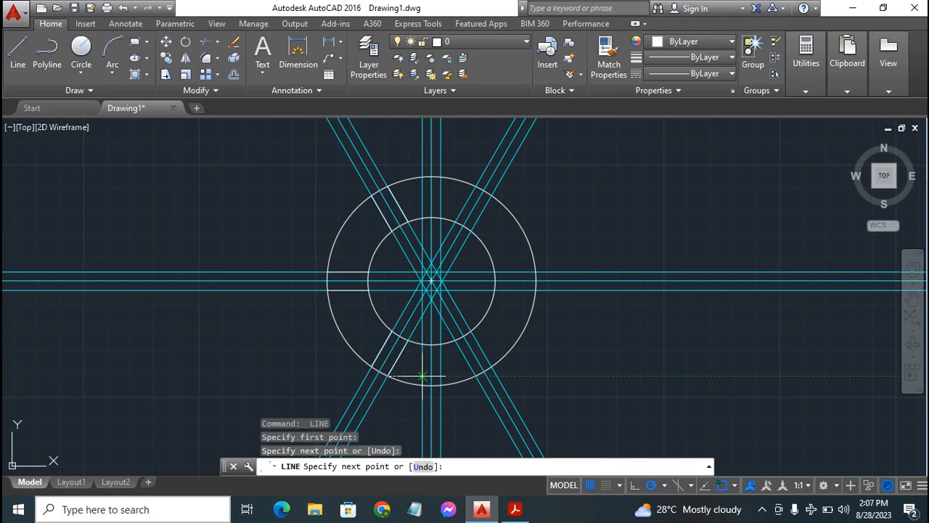
pyautogui.press('Escape')
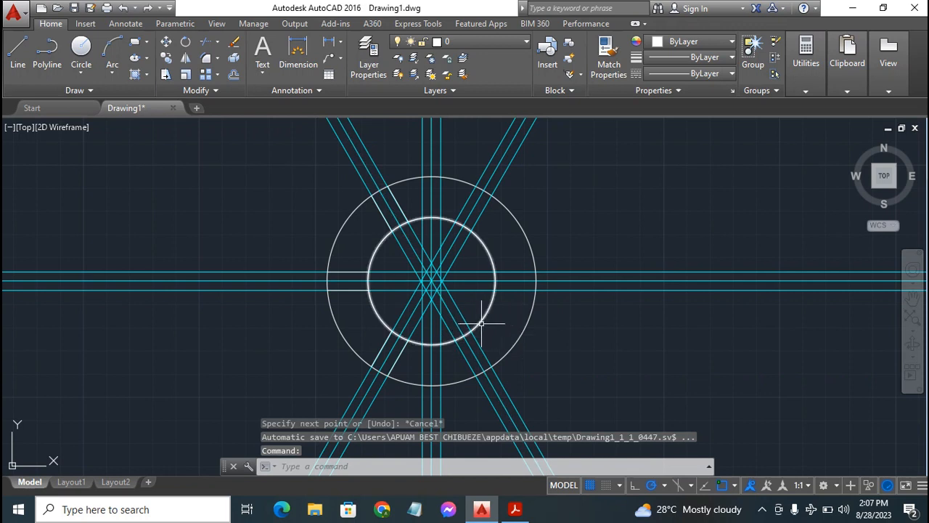
# Draw two lines from the inner to the outer circle along both offsets of the -60° construction line, below right of the center
pyautogui.press('Return')
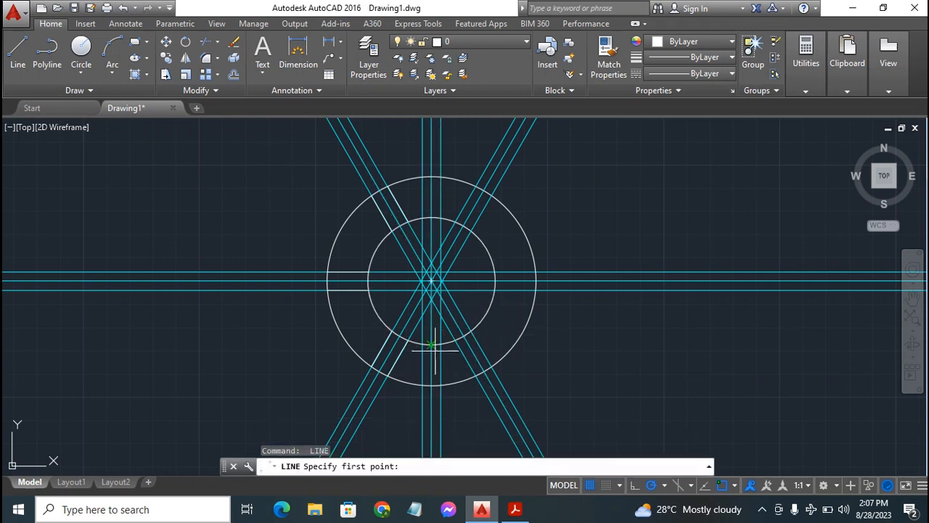
pyautogui.click(455, 340)
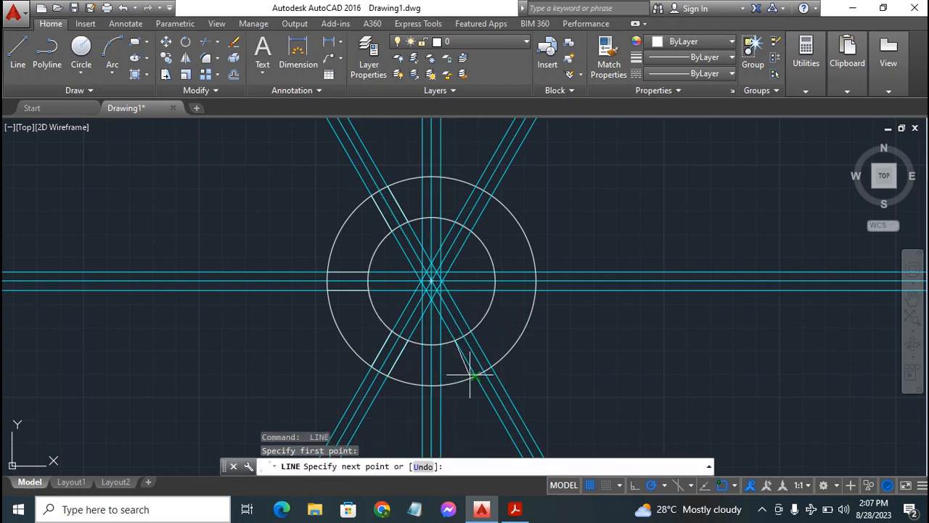
pyautogui.click(476, 376)
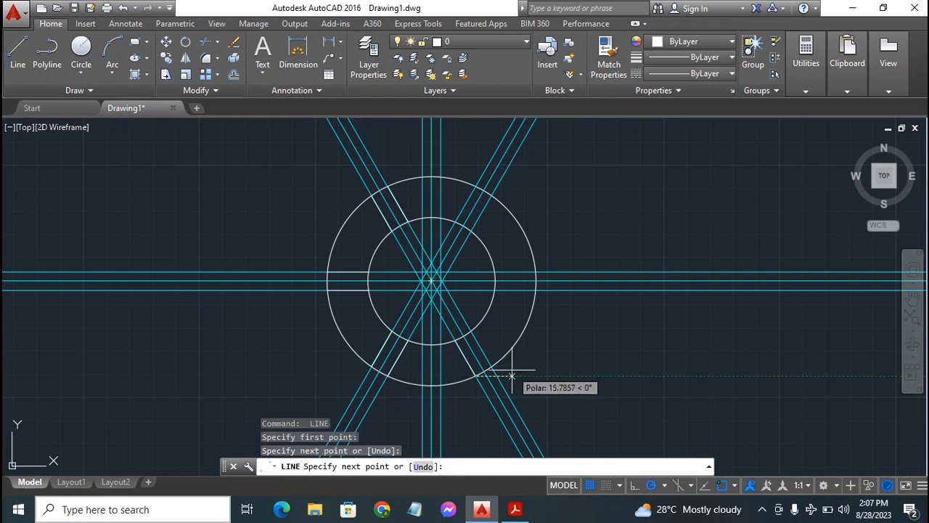
pyautogui.press('Escape')
pyautogui.press('Return')
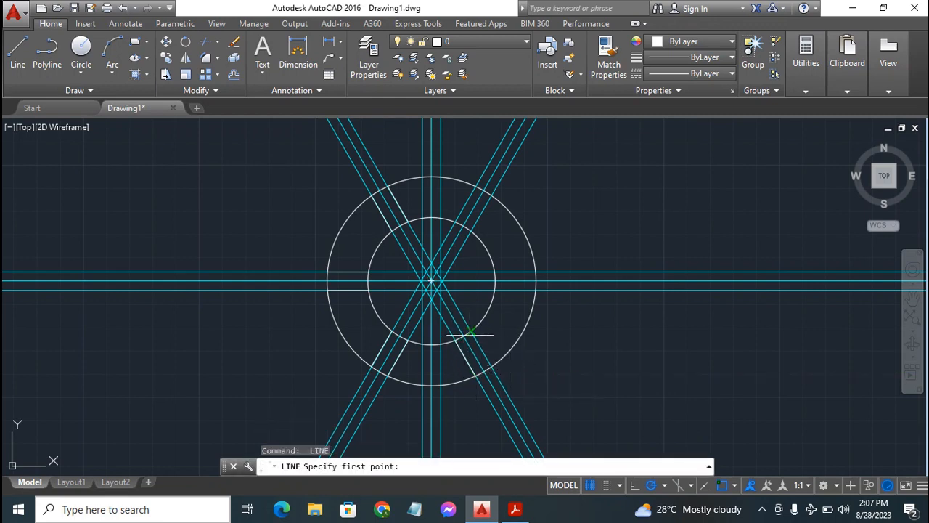
pyautogui.click(472, 331)
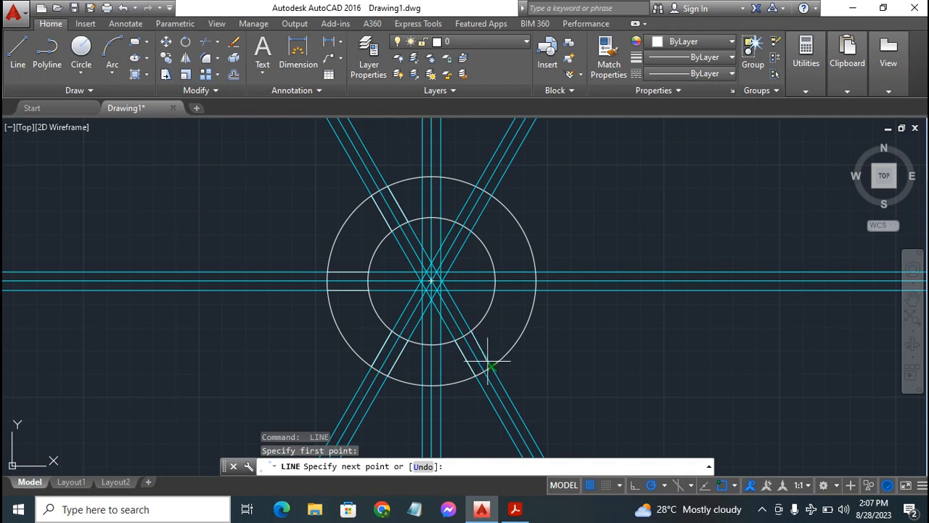
pyautogui.click(492, 366)
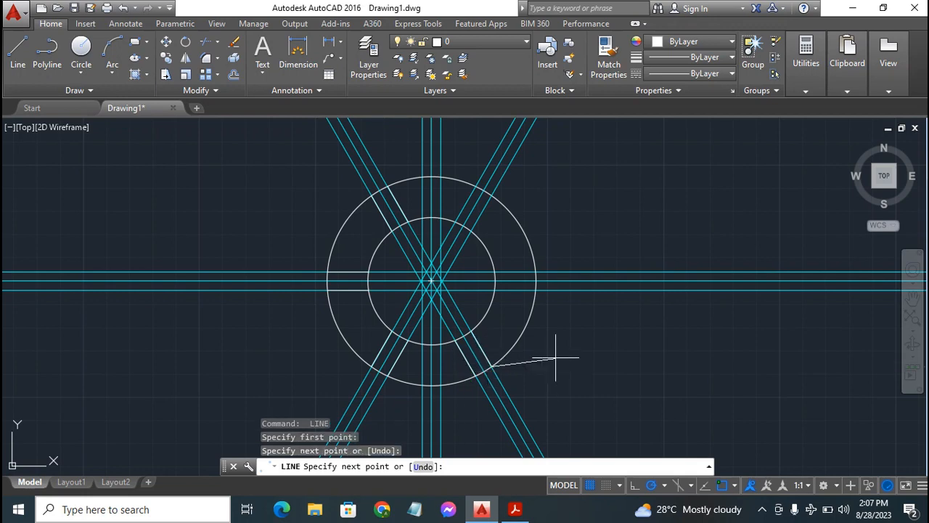
pyautogui.press('Escape')
# Draw two lines from the inner to the outer circle along both offsets of the horizontal construction line, right of the center
pyautogui.press('Return')
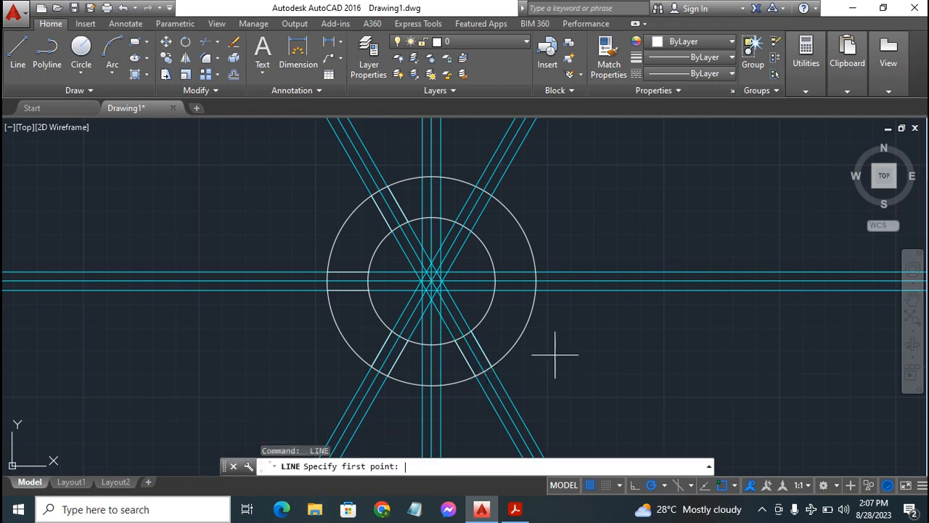
pyautogui.click(495, 290)
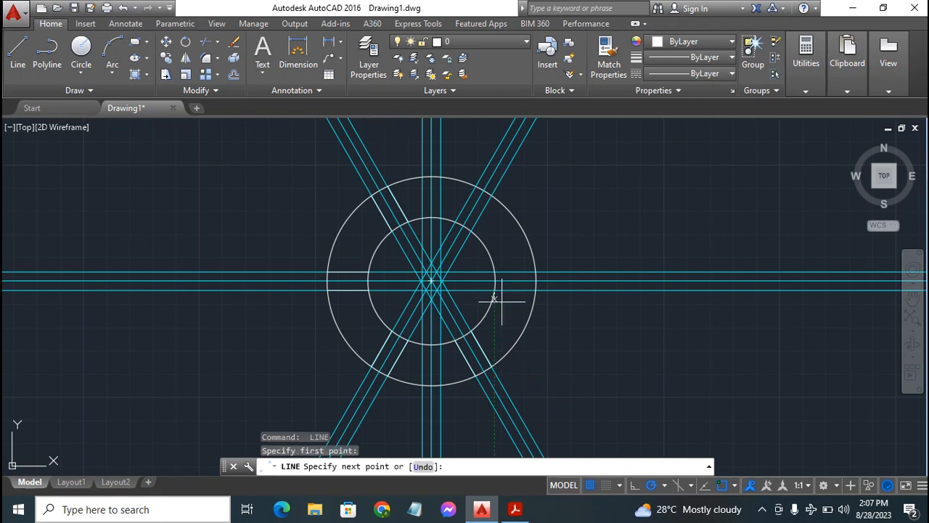
pyautogui.click(536, 290)
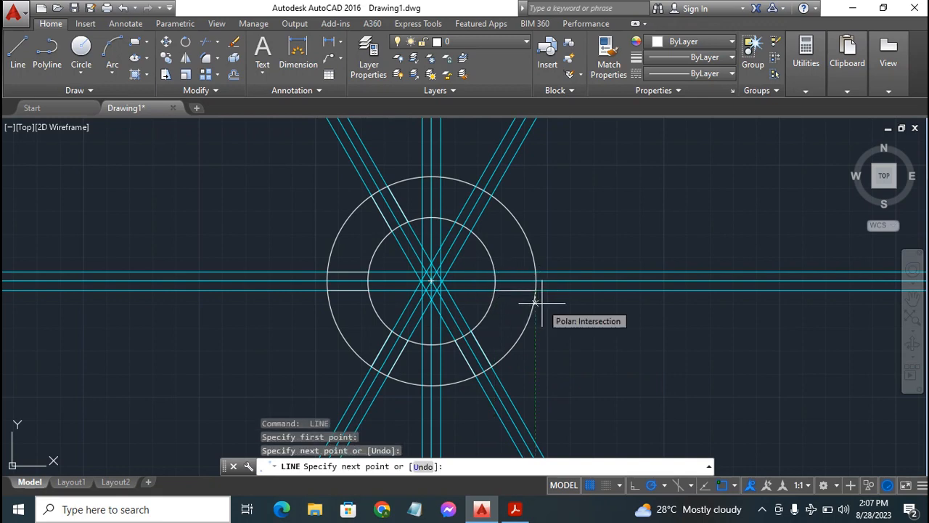
pyautogui.press('Escape')
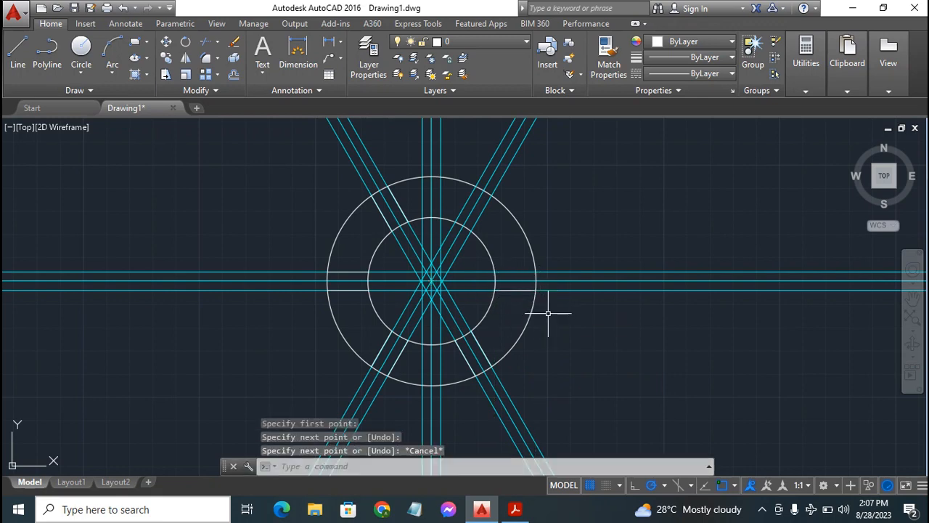
pyautogui.press('Return')
pyautogui.click(495, 272)
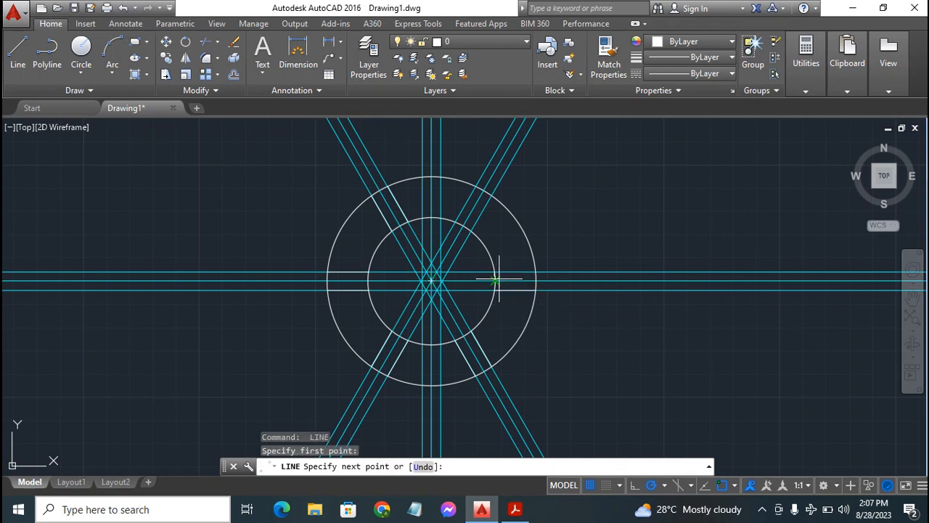
pyautogui.click(536, 273)
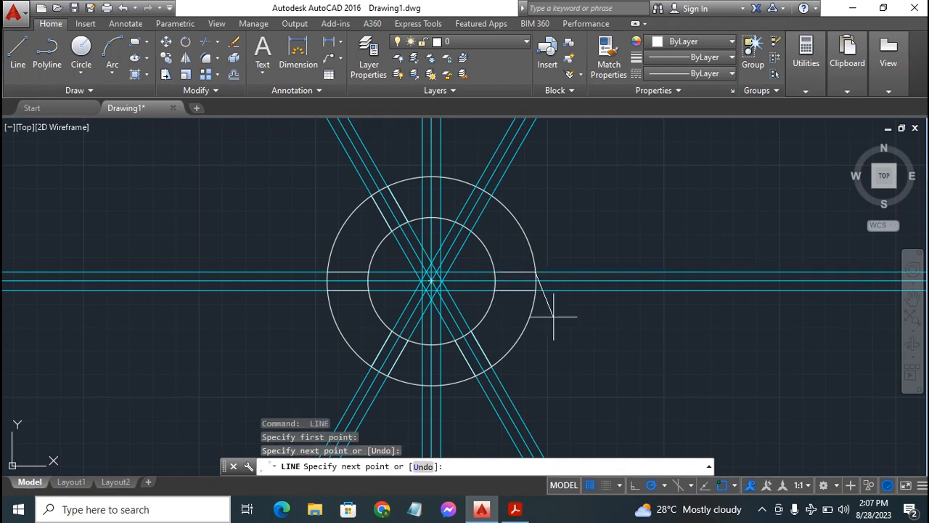
pyautogui.press('Escape')
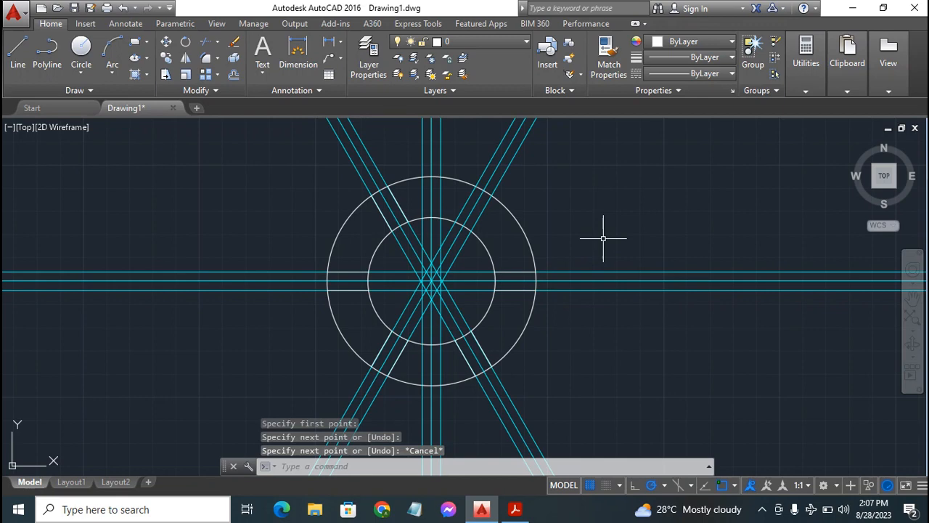
# Draw two lines from the inner to the outer circle along both offsets of the 60° construction line, above right of the center
pyautogui.press('Return')
pyautogui.click(455, 221)
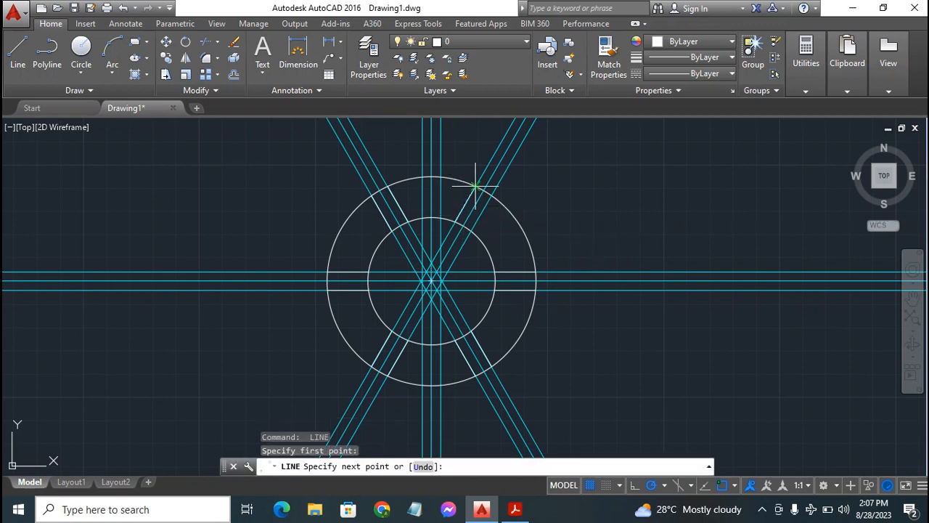
pyautogui.press('Escape')
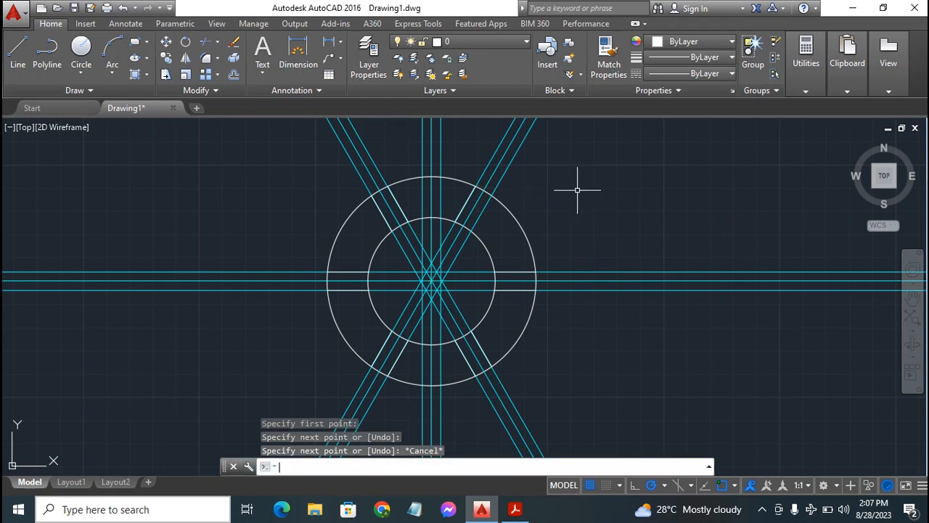
pyautogui.press('Return')
pyautogui.click(473, 227)
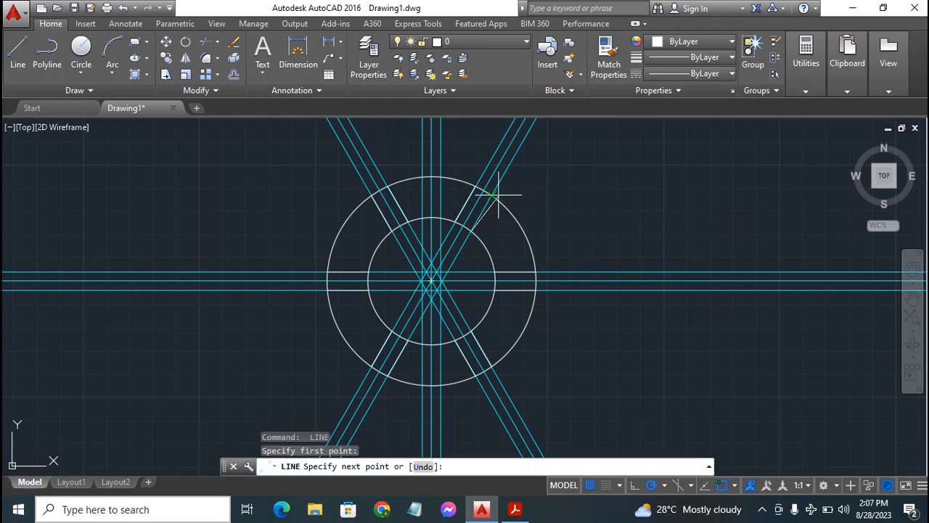
pyautogui.click(493, 195)
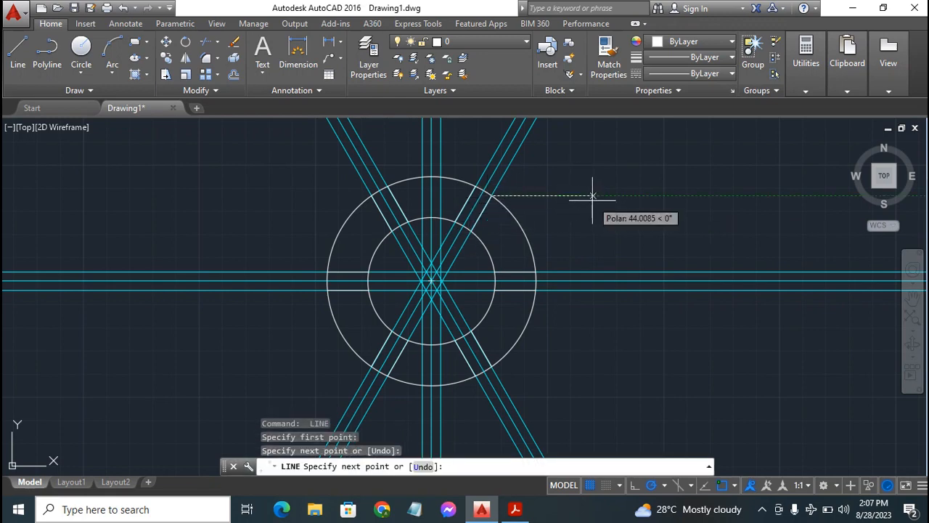
pyautogui.press('Escape')
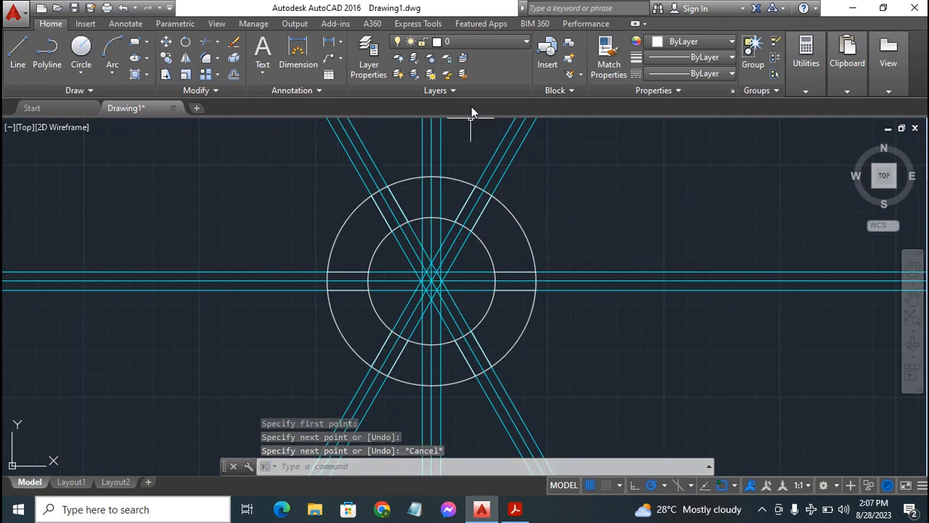
pyautogui.click(493, 41)
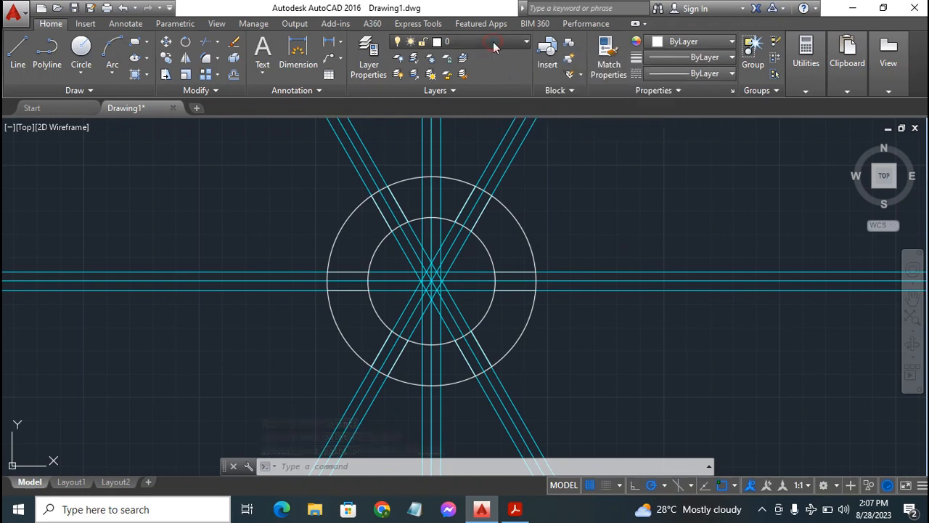
pyautogui.click(290, 149)
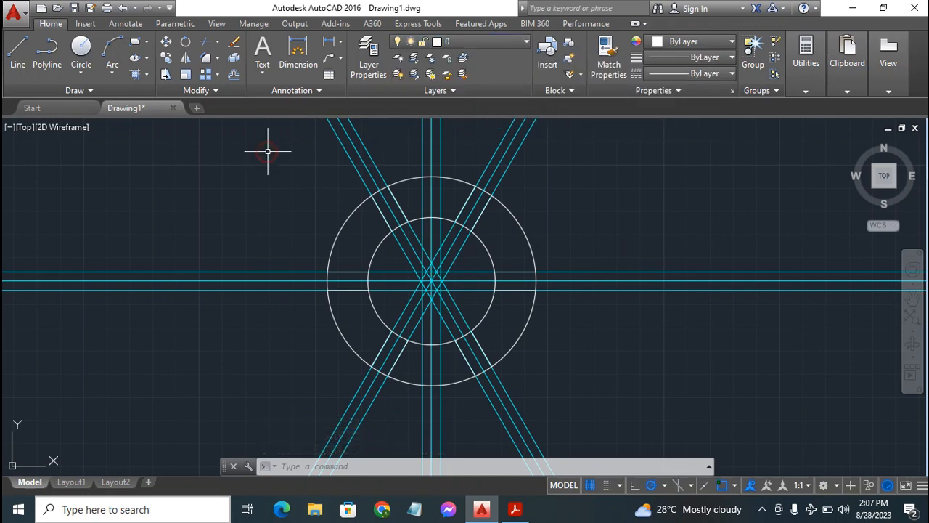
# Turn the Constr layer off to inspect the traced edges without construction lines, and turn it back on
pyautogui.click(488, 42)
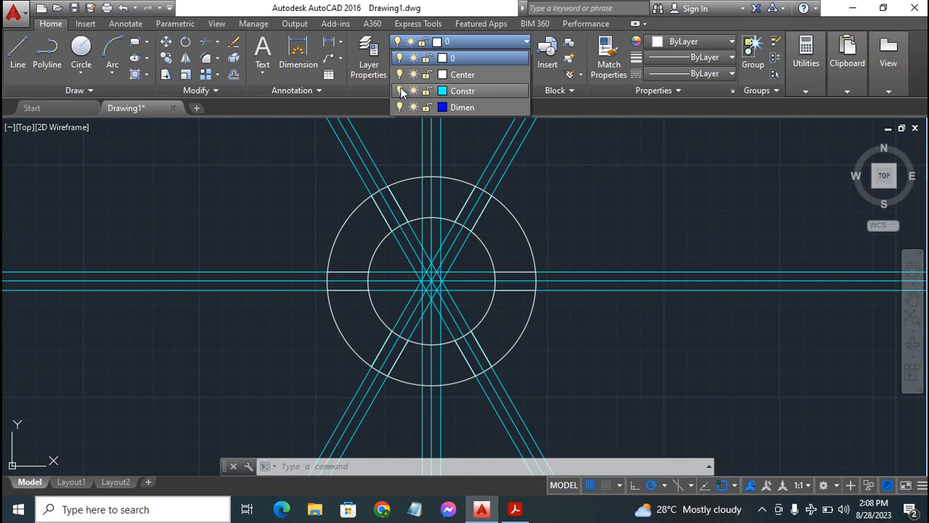
pyautogui.click(400, 90)
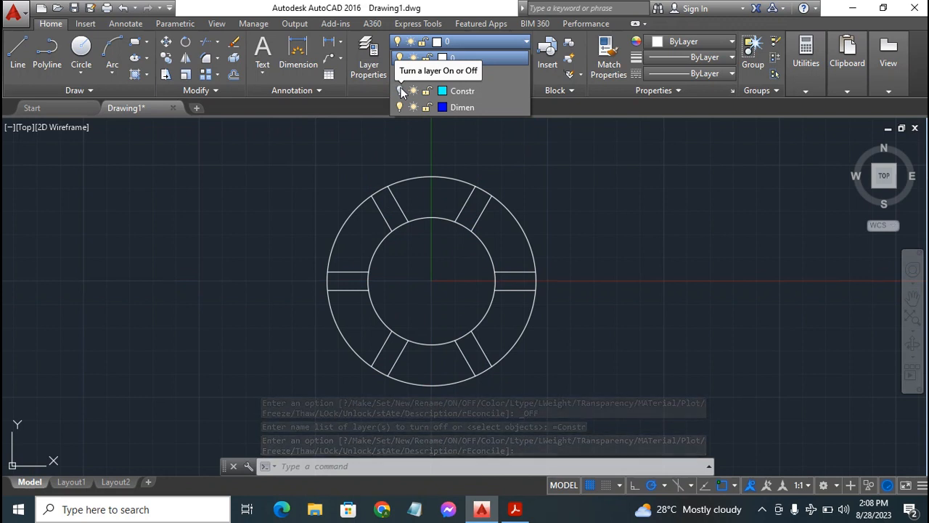
pyautogui.click(400, 91)
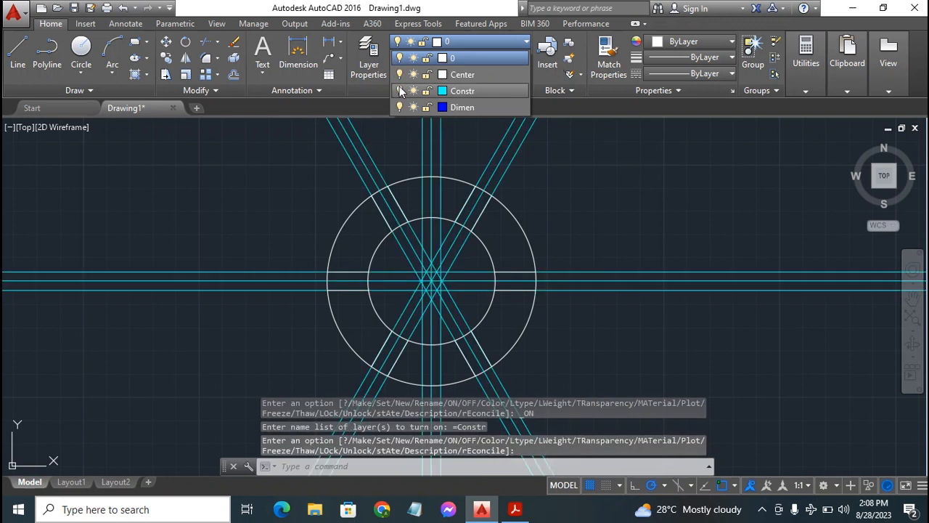
# Check the exercise PDF in Acrobat Reader and, back in AutoCAD, draw a radius 60 circle at the flange center on the Constr layer
pyautogui.click(515, 509)
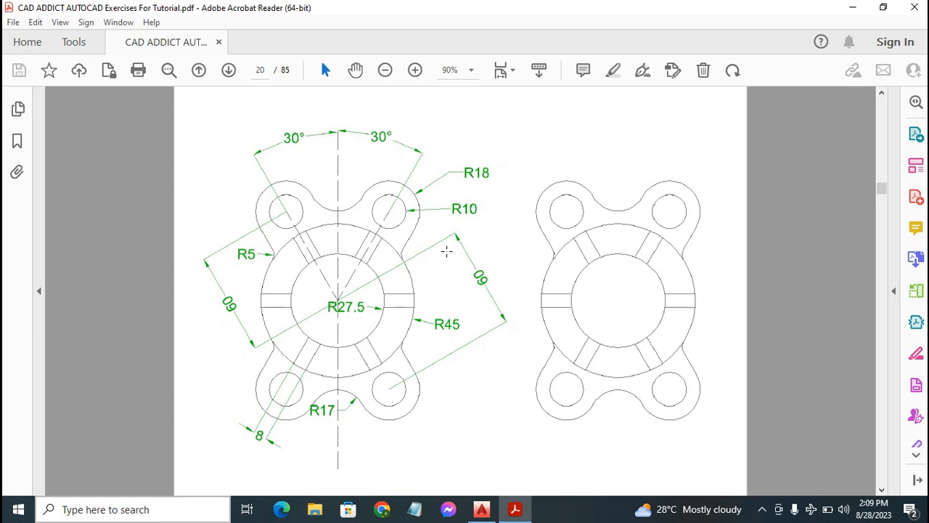
pyautogui.click(481, 509)
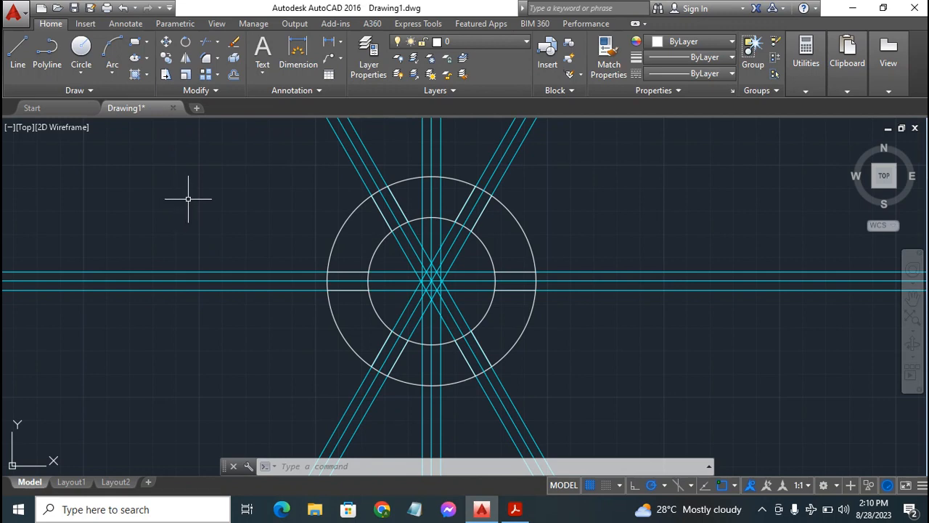
pyautogui.click(495, 43)
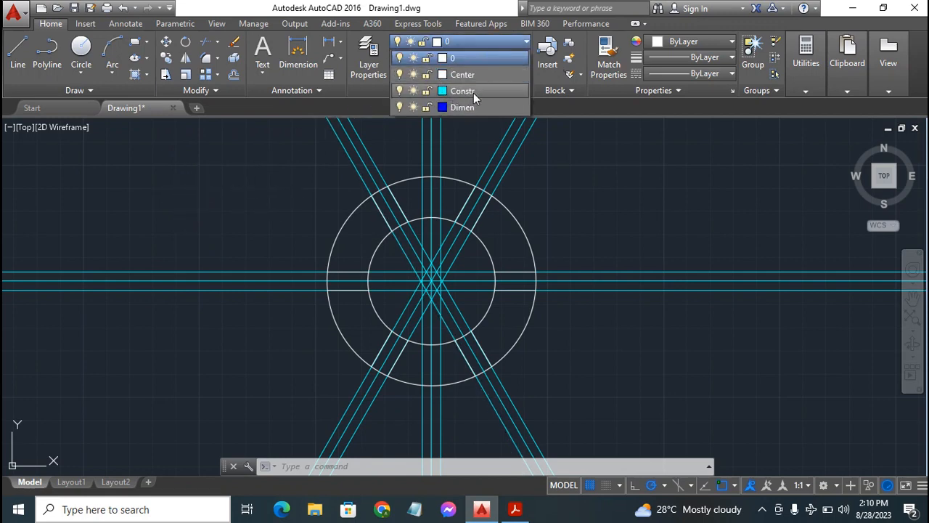
pyautogui.click(474, 91)
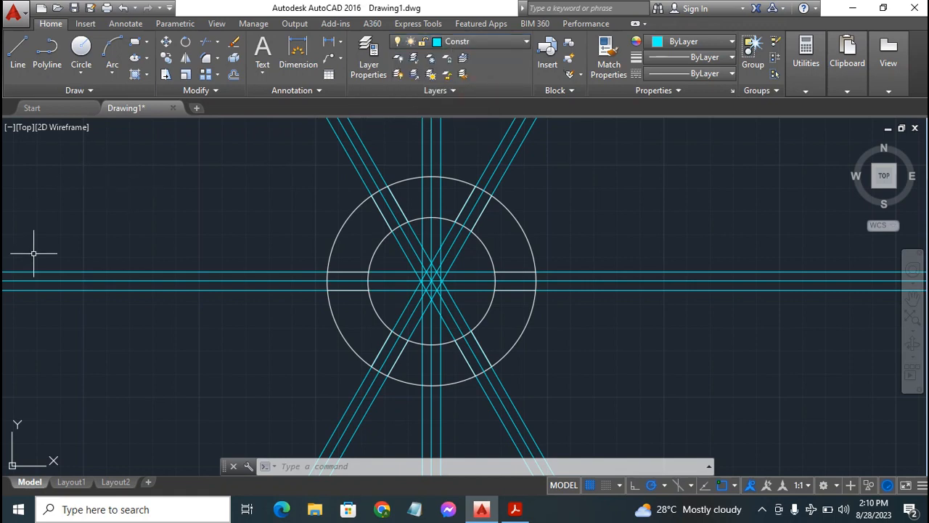
pyautogui.click(80, 48)
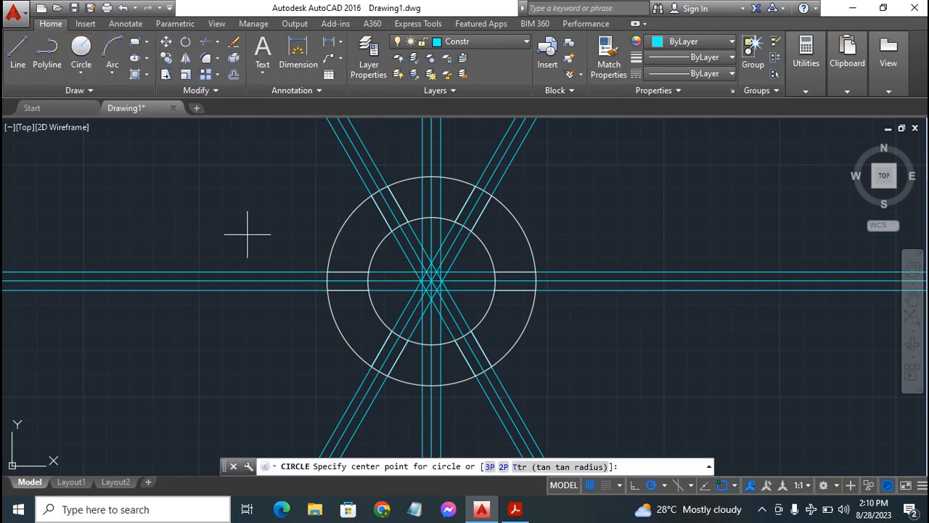
pyautogui.click(432, 280)
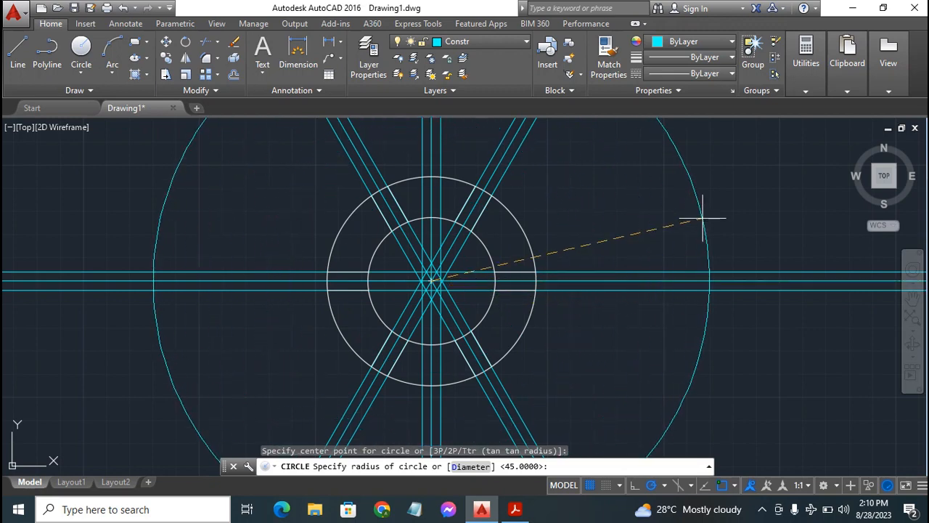
pyautogui.write('60')
pyautogui.press('Return')
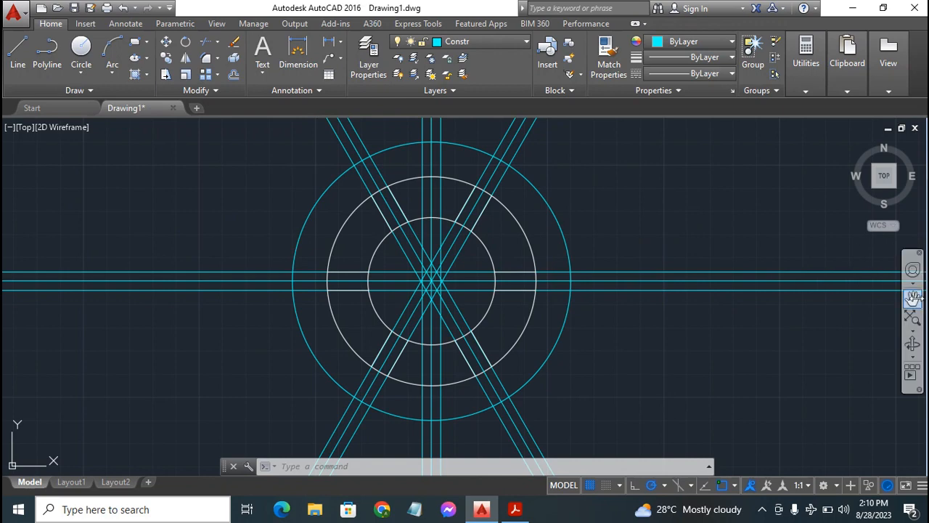
# On layer 0, draw a radius 10 circle where the construction circle crosses the 60° centerline, above right of the center
pyautogui.click(914, 298)
pyautogui.moveTo(534, 224)
pyautogui.mouseDown()
pyautogui.moveTo(543, 252)
pyautogui.moveTo(550, 220)
pyautogui.moveTo(511, 246)
pyautogui.mouseUp()
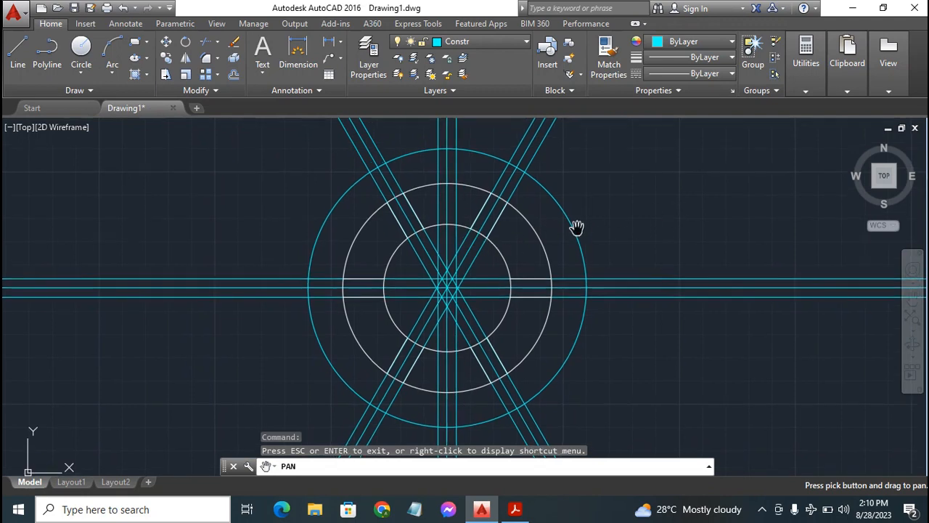
pyautogui.press('Escape')
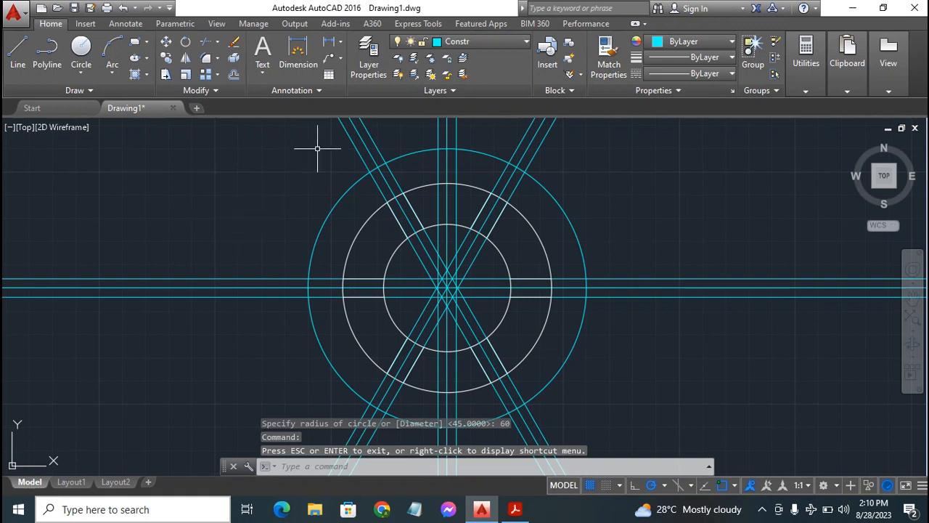
pyautogui.click(497, 42)
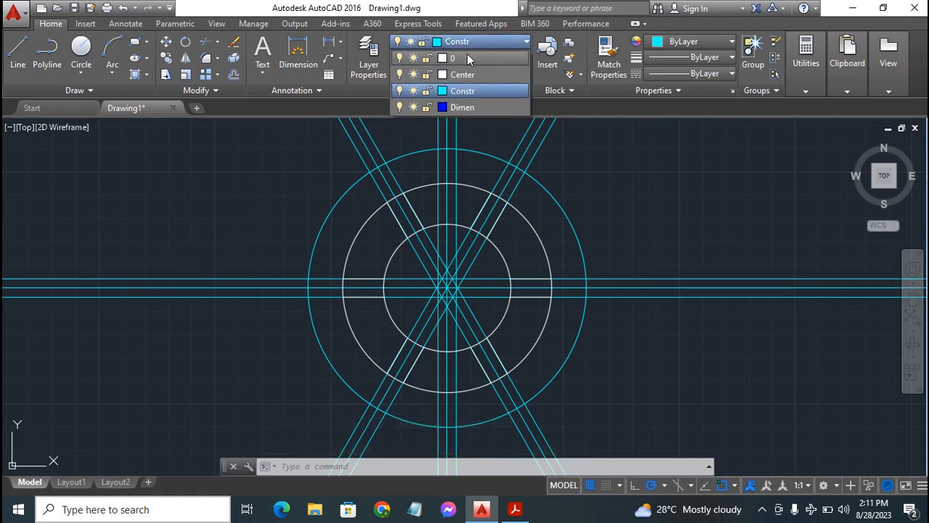
pyautogui.click(469, 57)
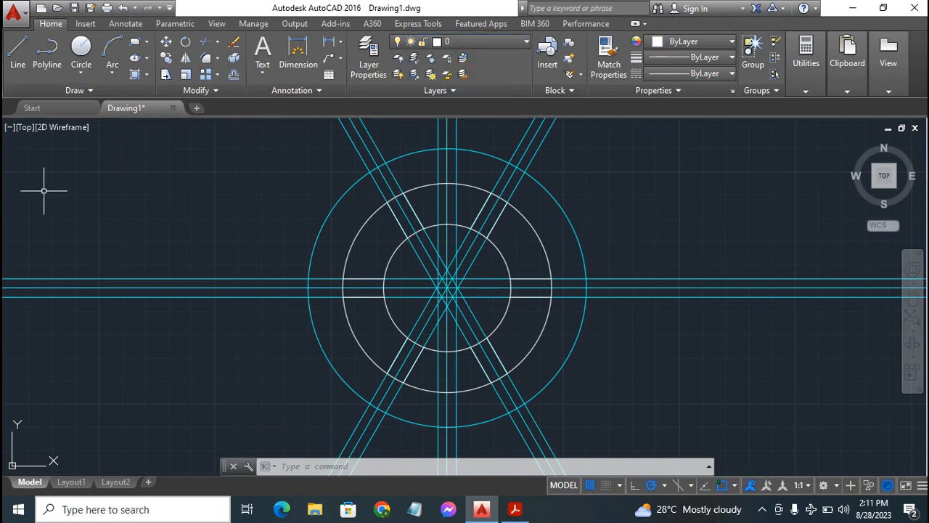
pyautogui.click(80, 45)
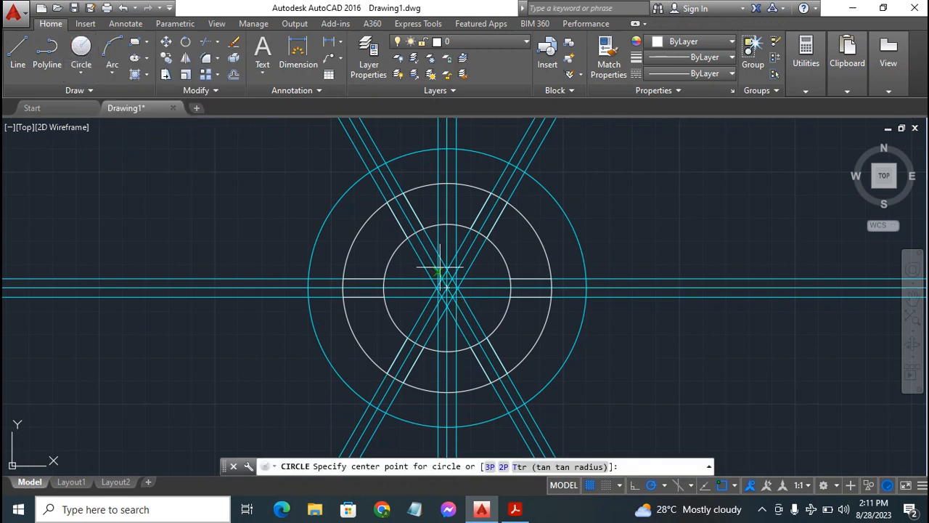
pyautogui.click(517, 167)
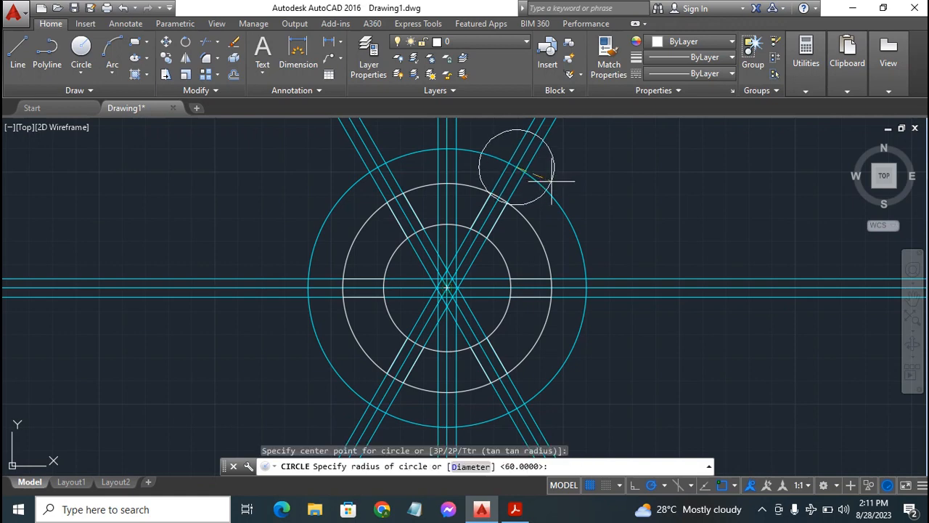
pyautogui.write('10')
pyautogui.press('Return')
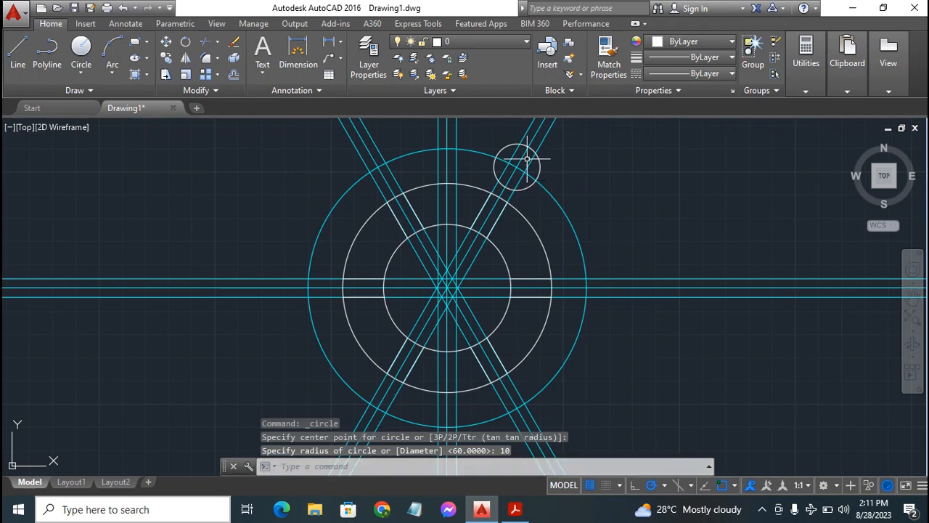
# Draw a radius 18 circle concentric with the small hole circle above right of the center
pyautogui.press('Return')
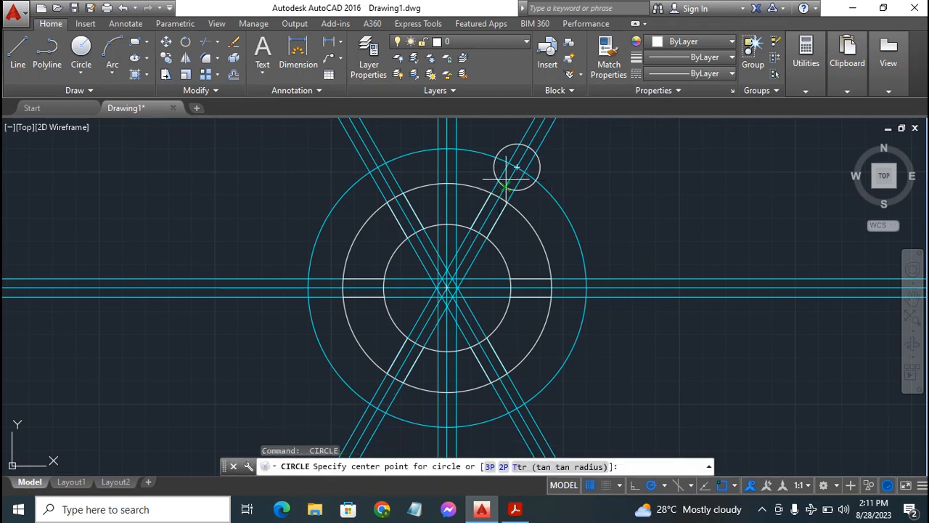
pyautogui.click(517, 167)
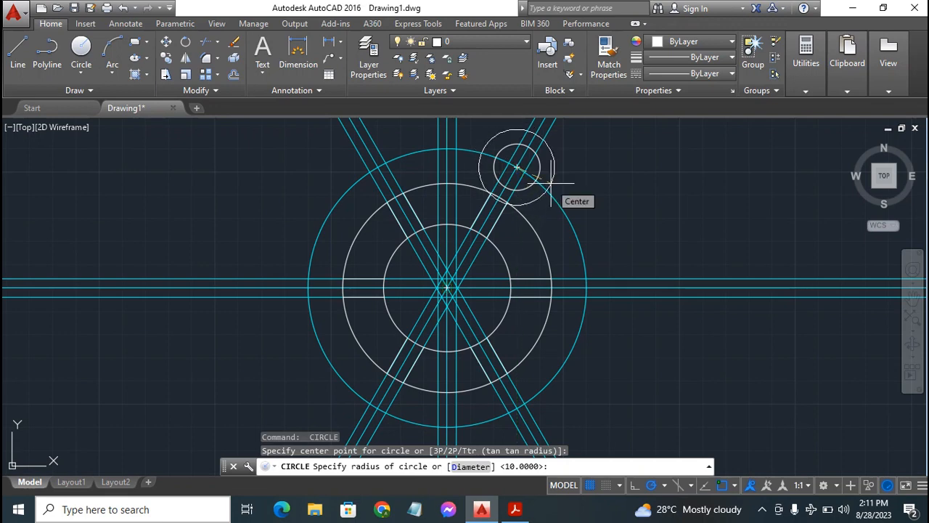
pyautogui.write('18')
pyautogui.press('Return')
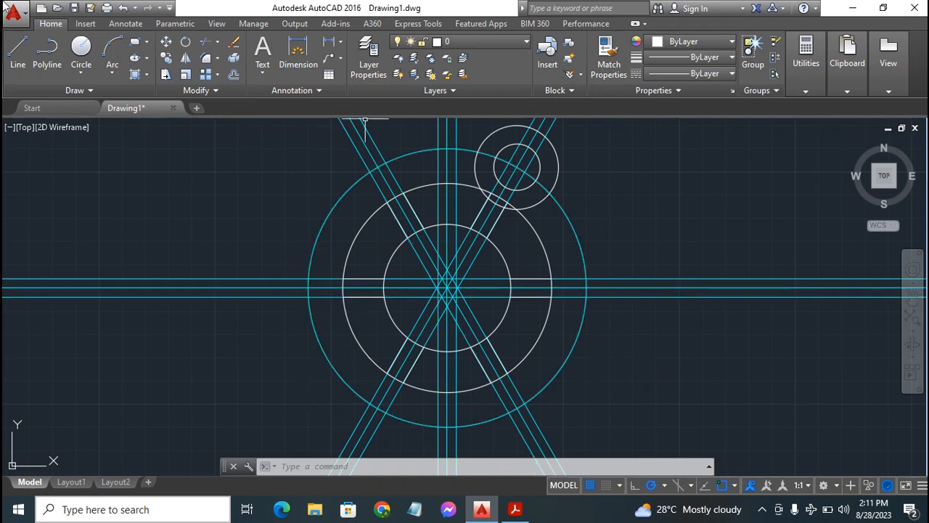
# Copy the radius 10 and 18 circles from their center to the other three crossings of the diagonal centerlines with the construction circle
pyautogui.click(166, 63)
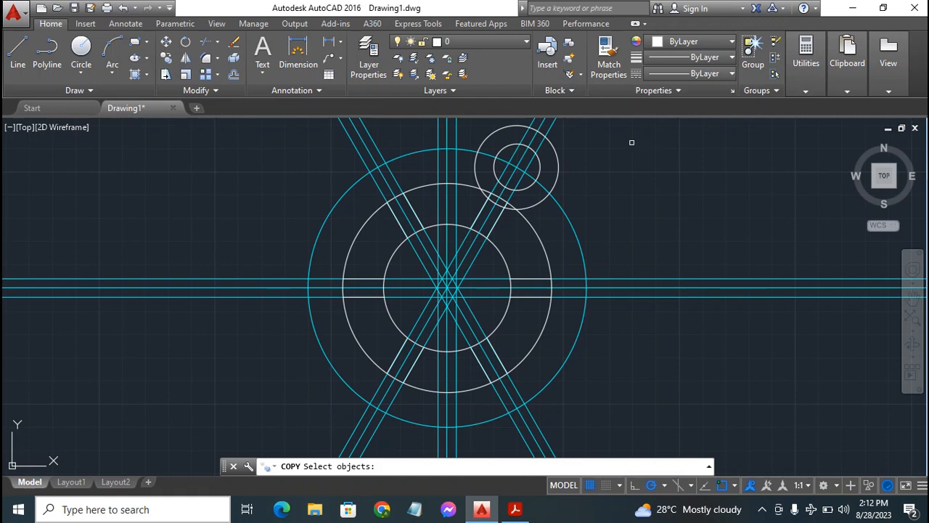
pyautogui.click(553, 167)
pyautogui.click(541, 168)
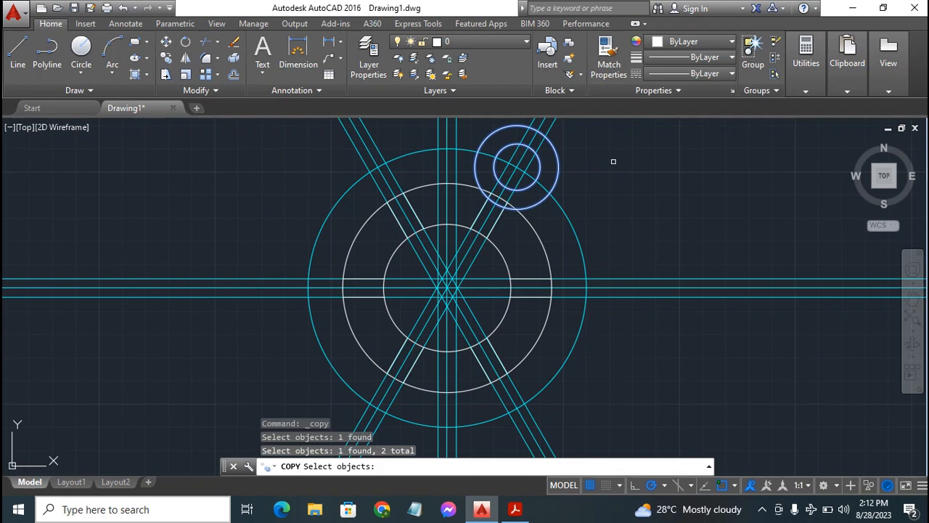
pyautogui.press('Return')
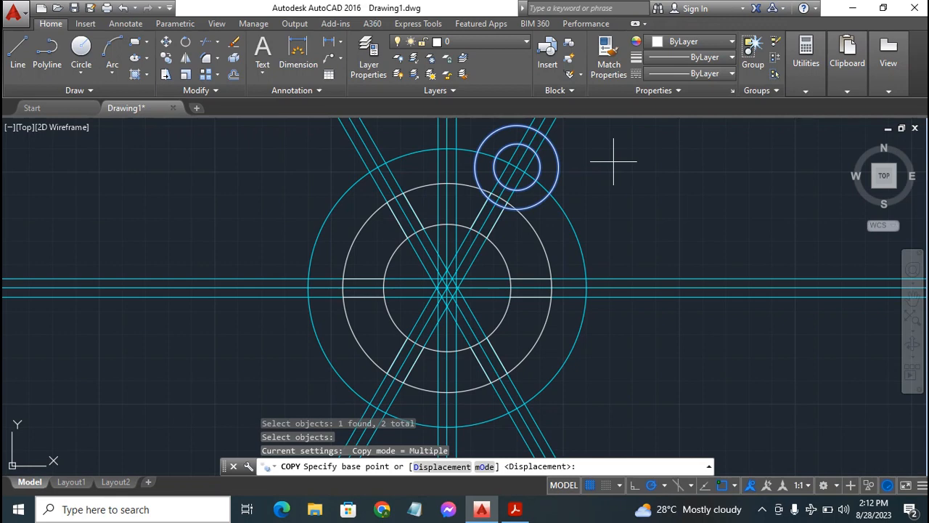
pyautogui.click(516, 168)
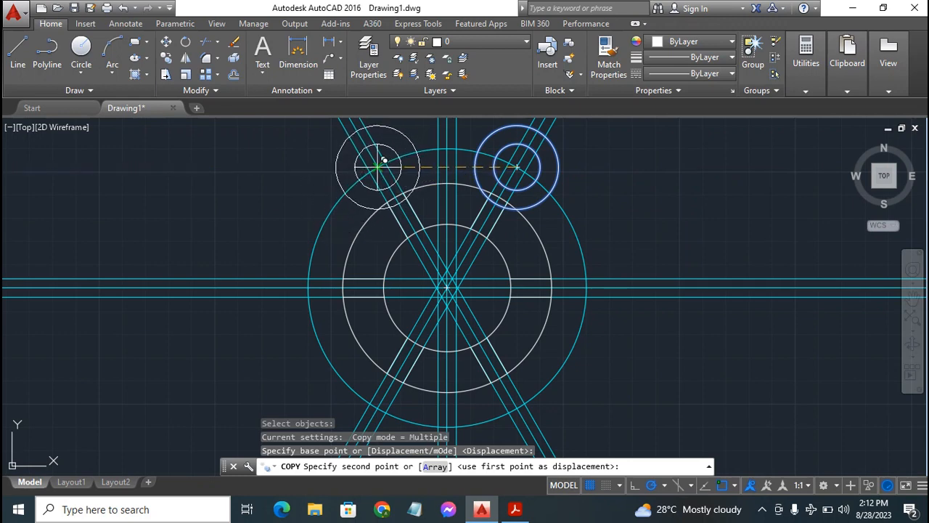
pyautogui.click(379, 165)
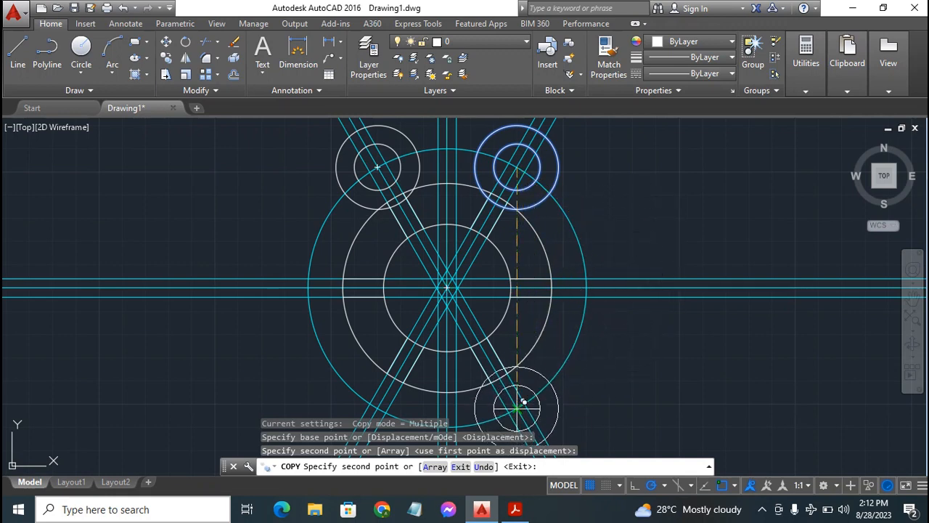
pyautogui.click(517, 407)
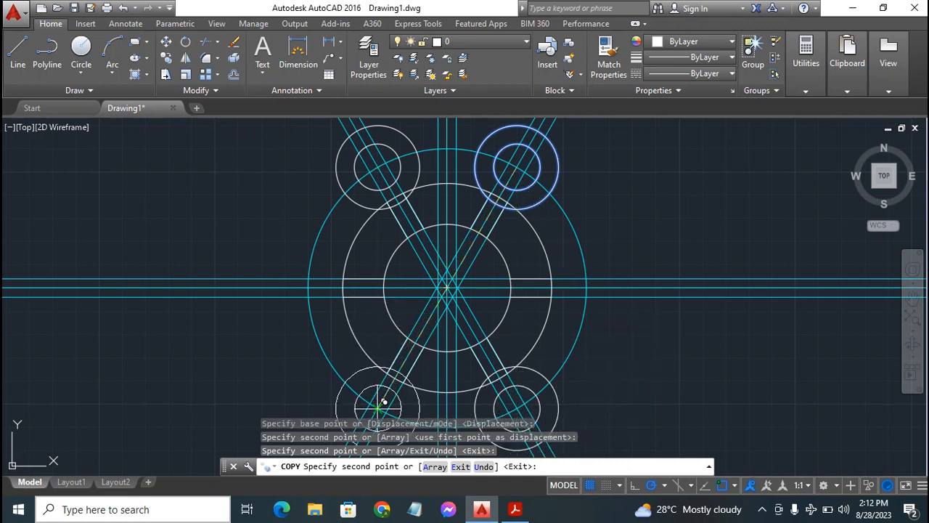
pyautogui.click(379, 407)
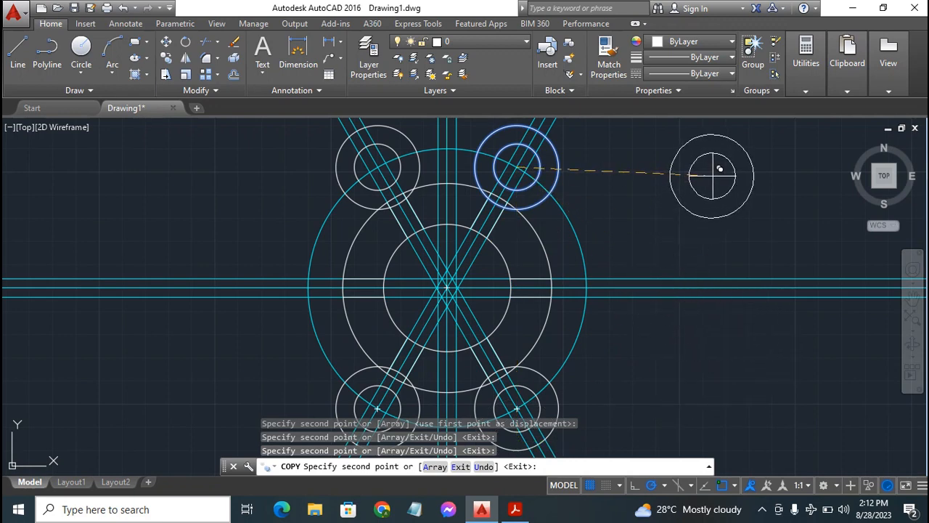
pyautogui.press('Escape')
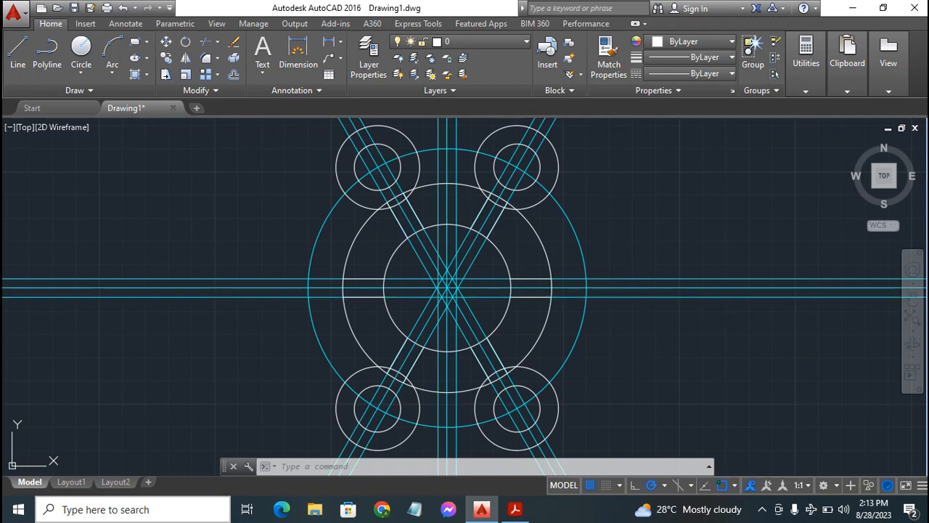
# Delete the eight offset construction lines flanking the centerlines and the radius 60 construction circle, keeping the centerlines themselves
pyautogui.click(643, 297)
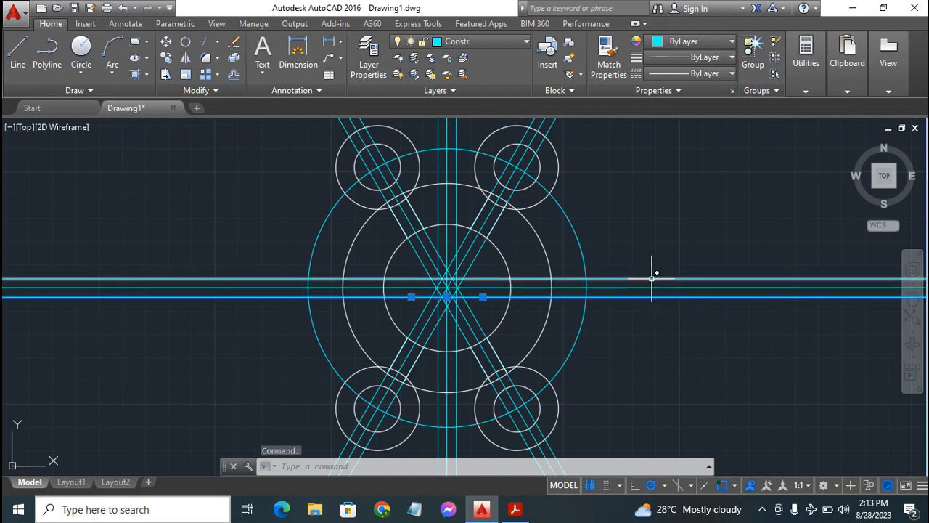
pyautogui.click(653, 278)
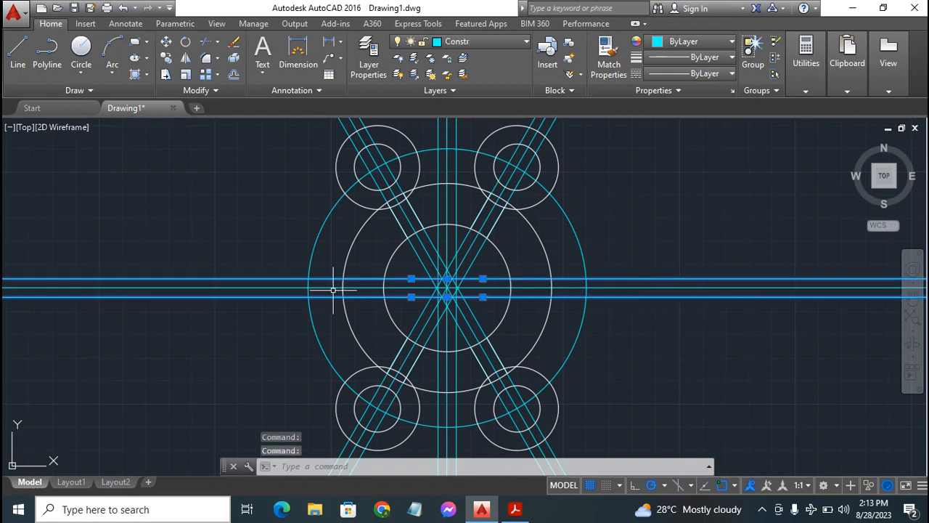
pyautogui.click(480, 248)
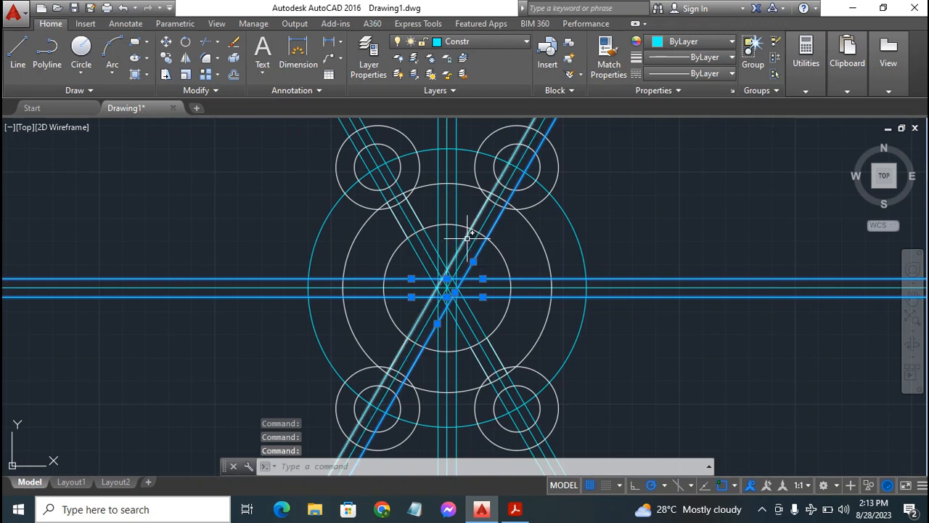
pyautogui.click(467, 238)
pyautogui.click(455, 211)
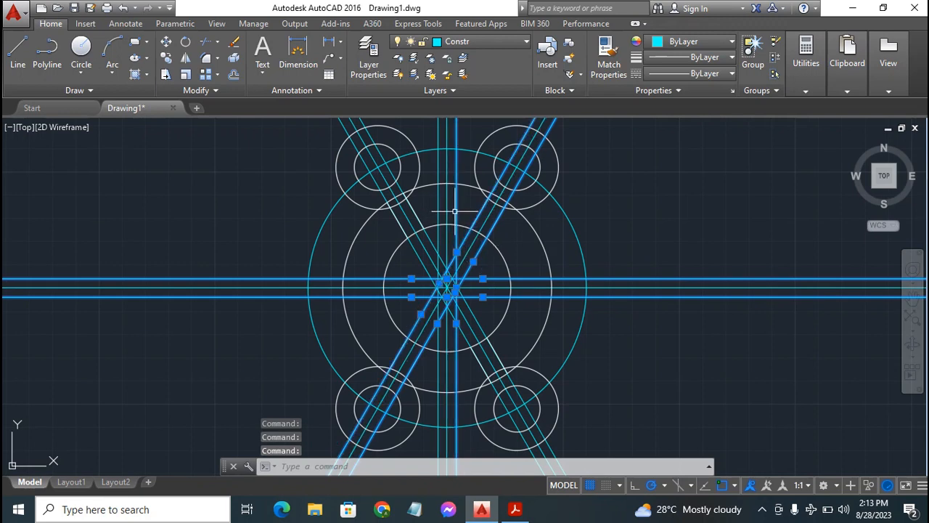
pyautogui.click(438, 208)
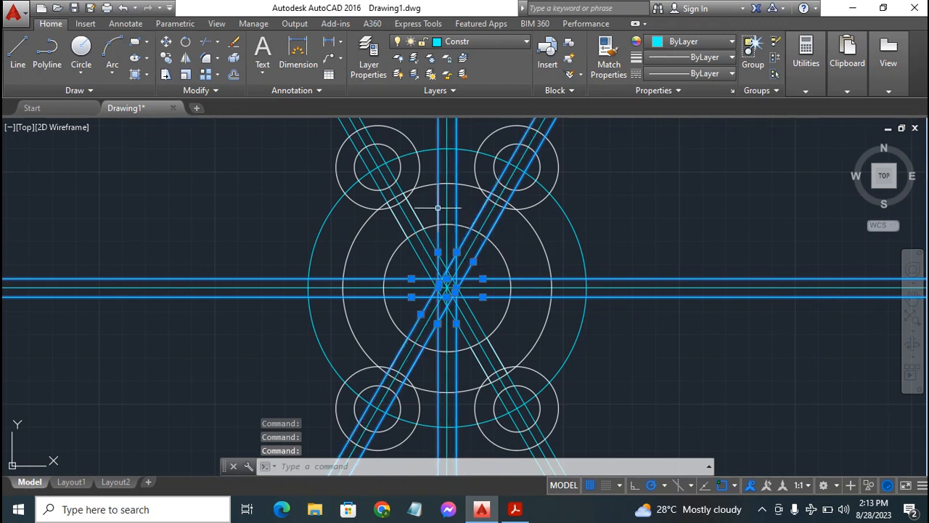
pyautogui.click(385, 177)
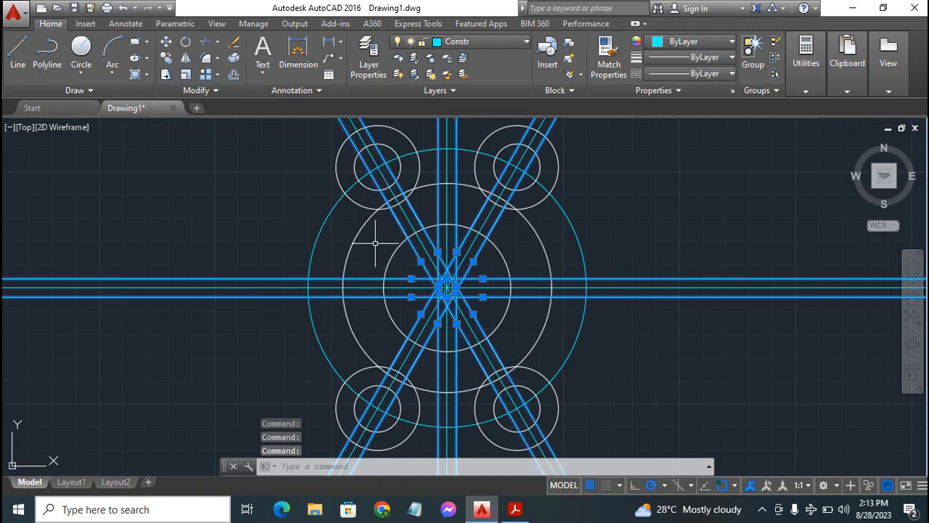
pyautogui.click(326, 357)
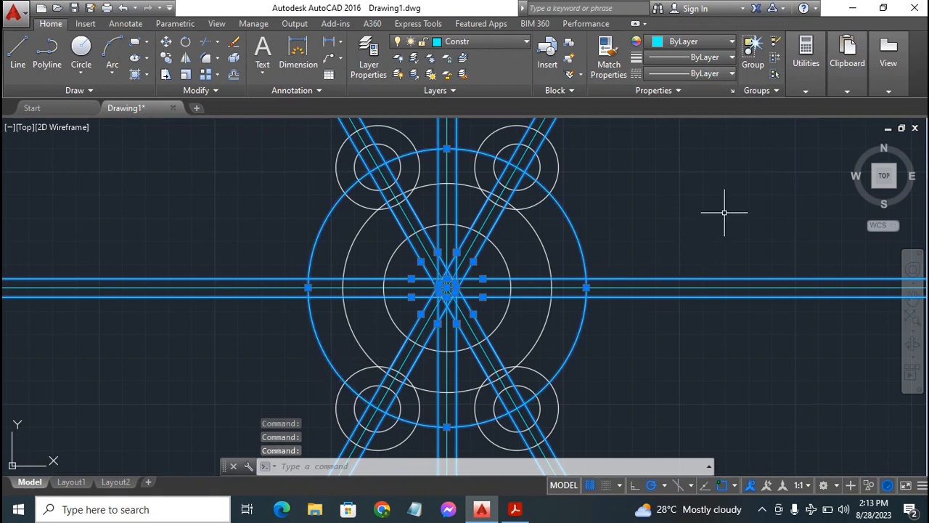
pyautogui.press('Delete')
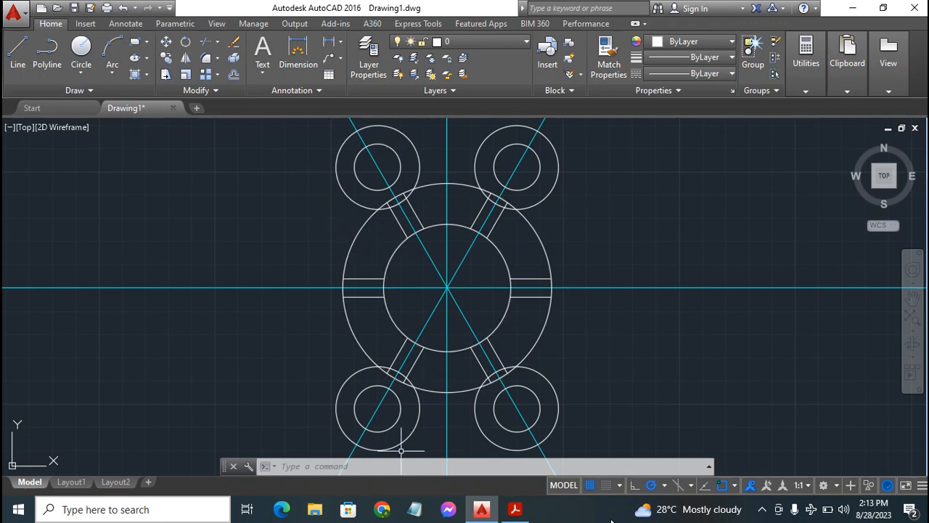
# Check the exercise PDF in Acrobat Reader and, back in AutoCAD, draw a radius 5 circle tangent to the upper-left lobe circle and the radius 45 circle
pyautogui.click(515, 509)
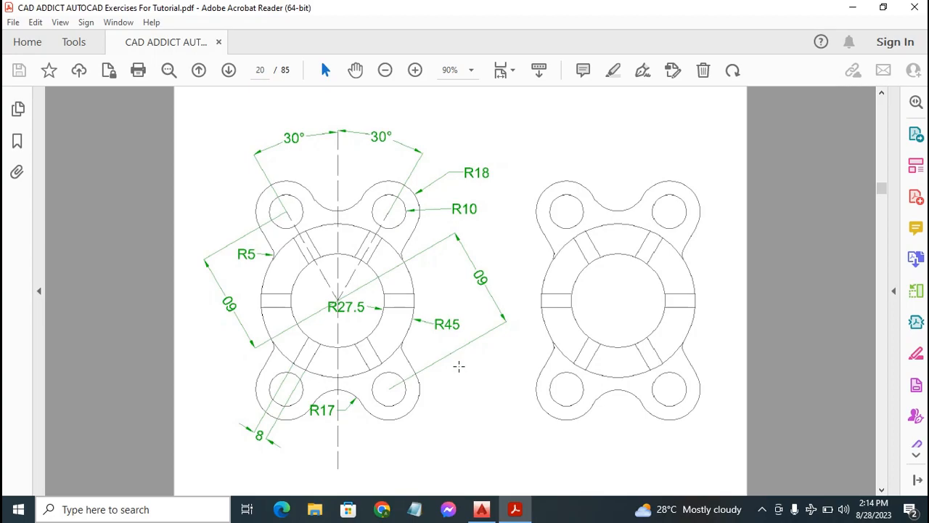
pyautogui.click(481, 510)
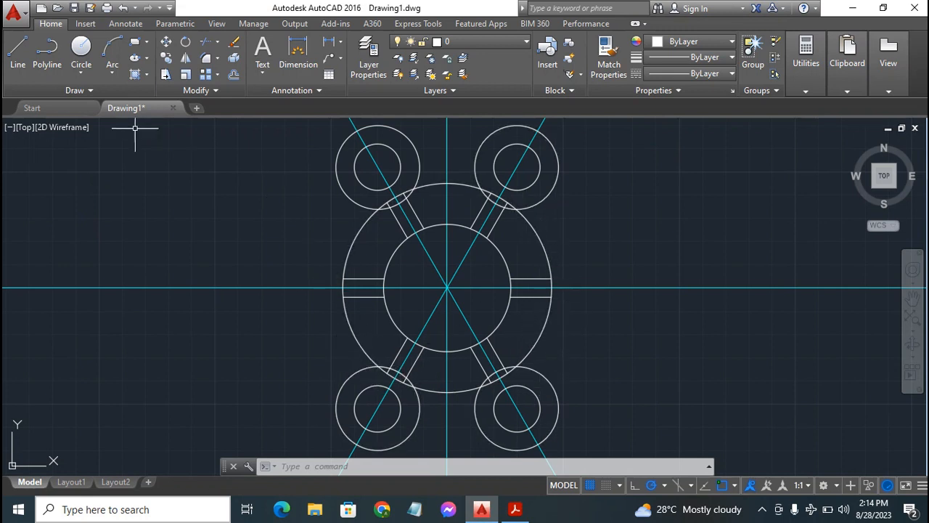
pyautogui.click(80, 73)
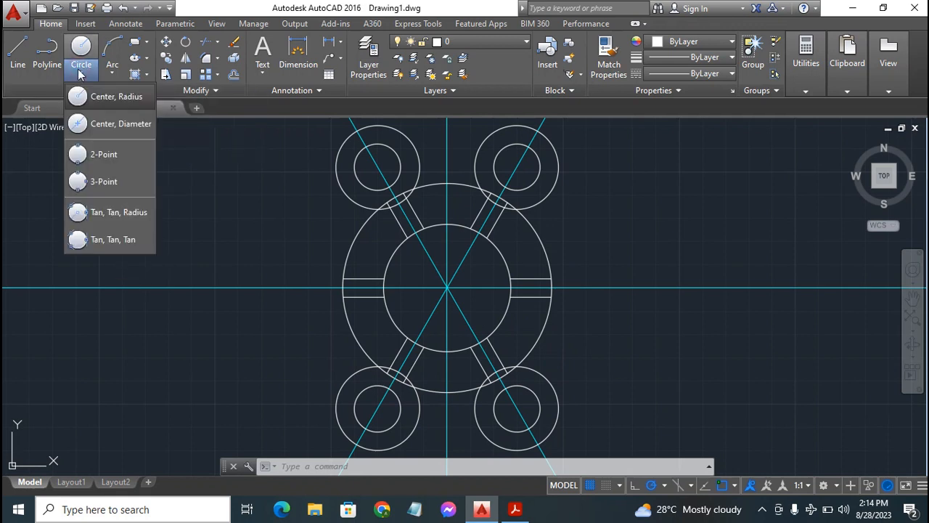
pyautogui.click(123, 212)
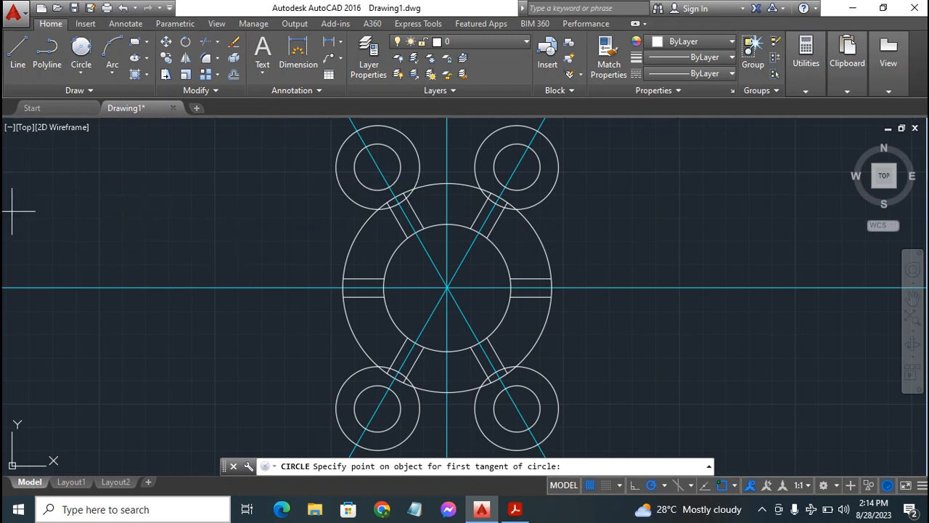
pyautogui.click(82, 45)
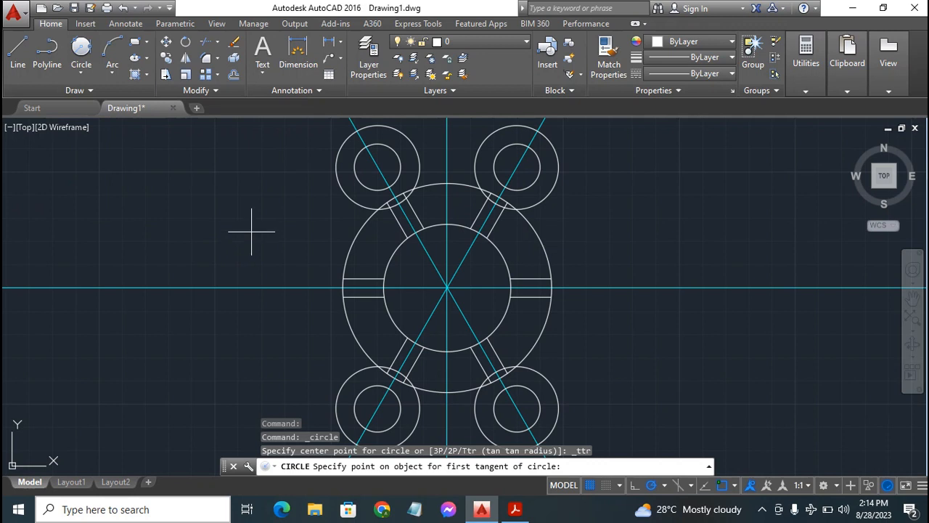
pyautogui.click(353, 198)
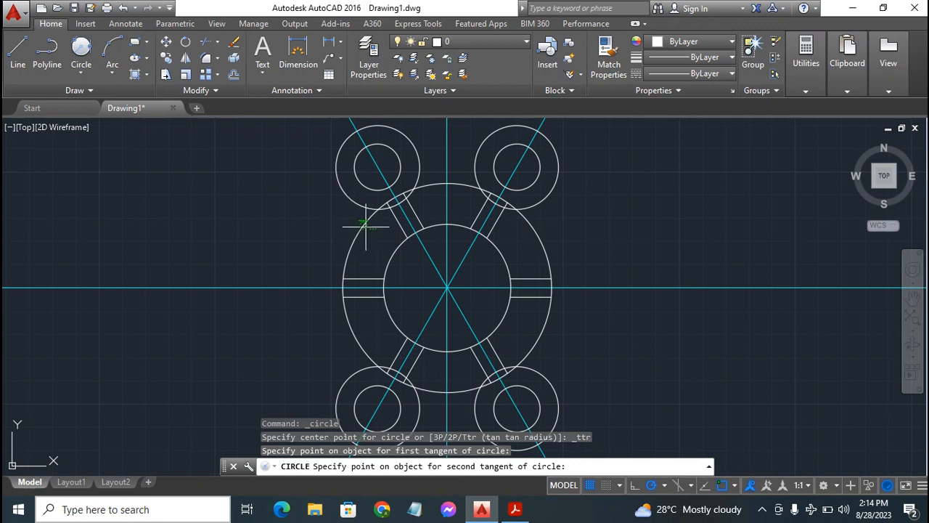
pyautogui.click(363, 227)
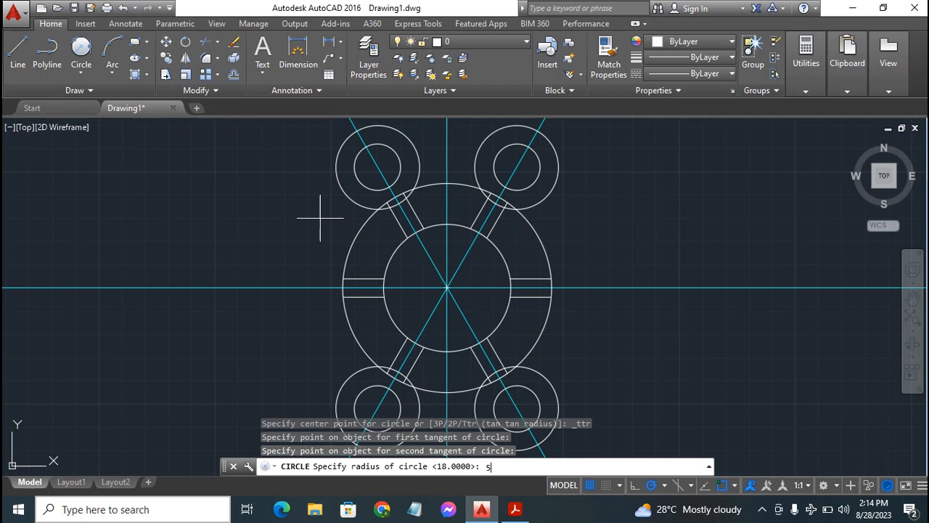
pyautogui.press('Return')
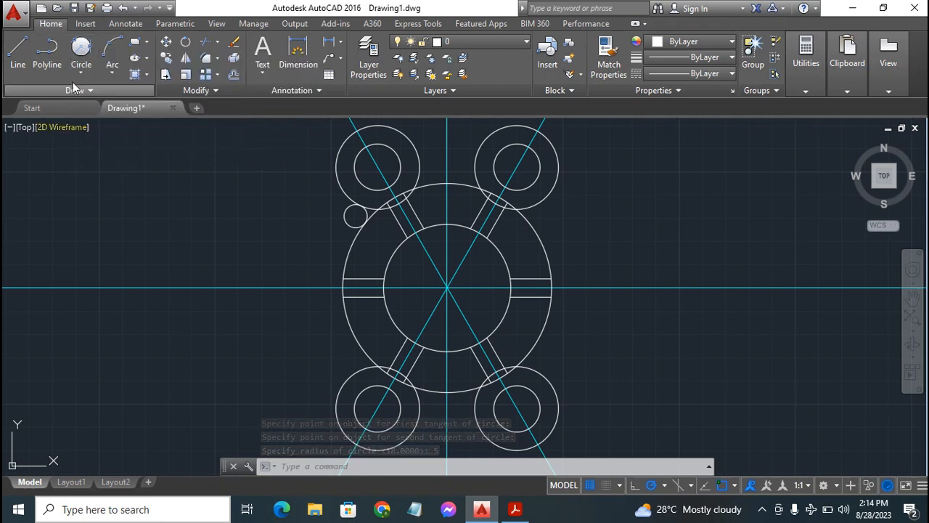
# Draw a radius 5 circle tangent to the outer sides of the upper-right lobe circle and the radius 45 circle
pyautogui.click(82, 46)
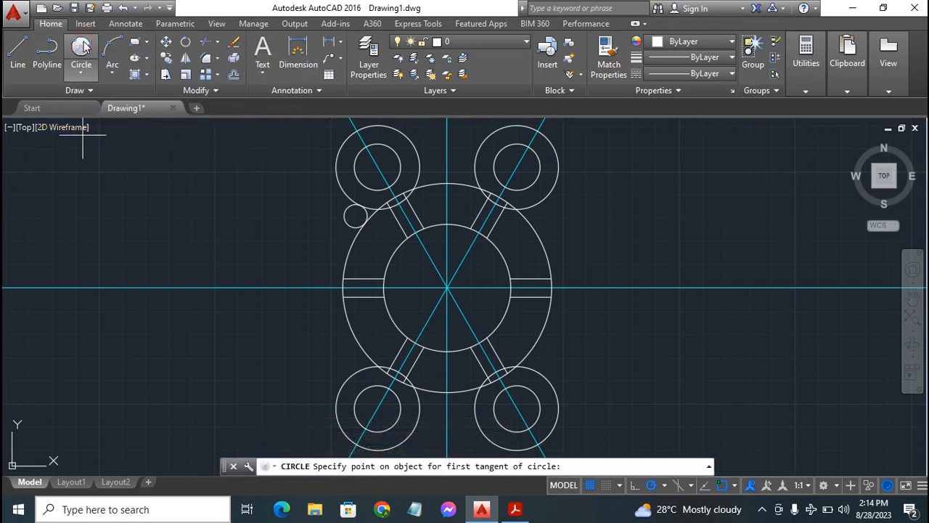
pyautogui.click(535, 205)
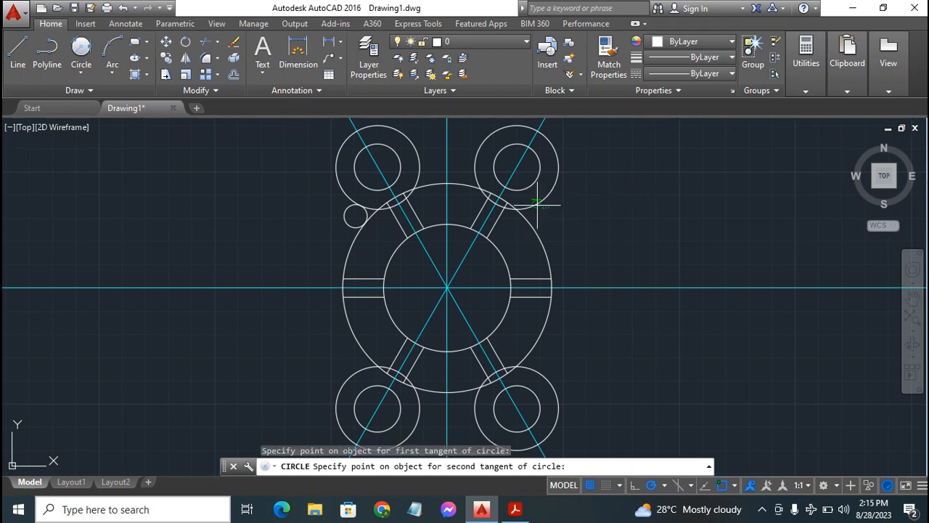
pyautogui.click(537, 229)
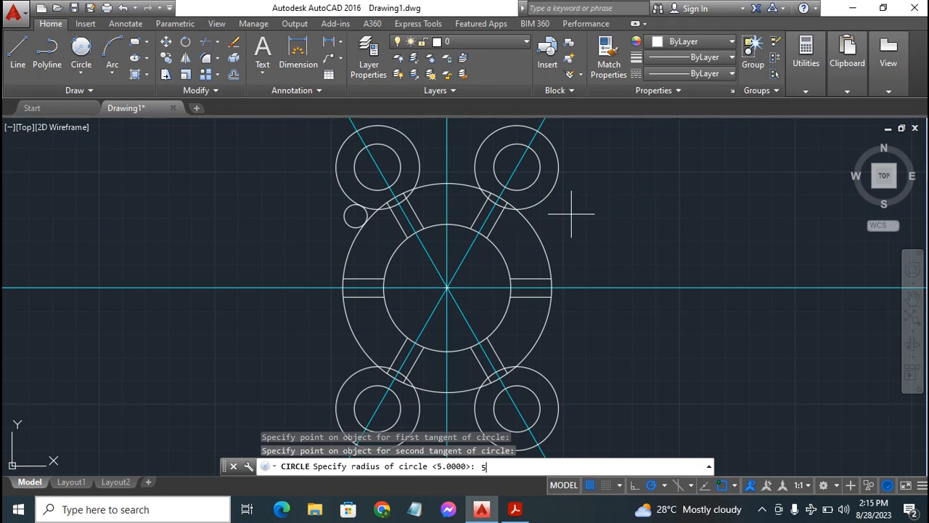
pyautogui.press('Return')
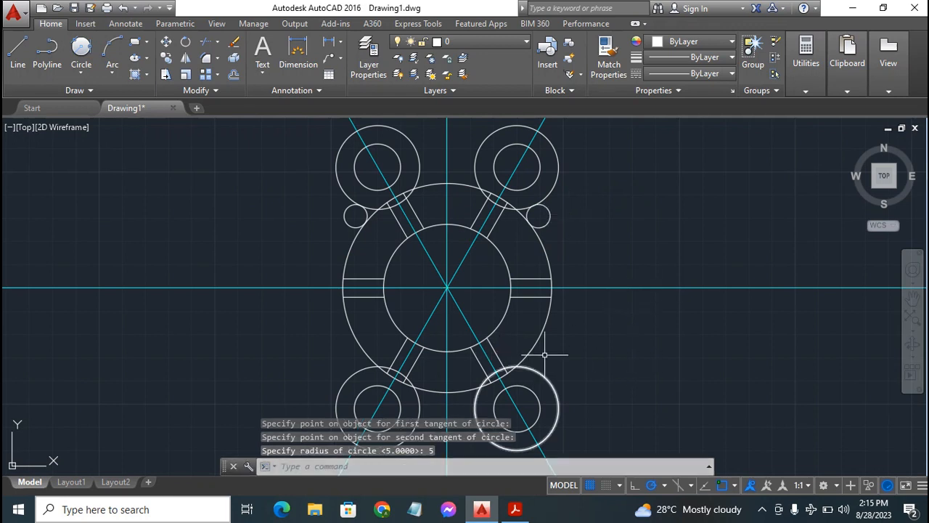
# Draw a radius 5 circle tangent to the outer sides of the lower-right lobe circle and the radius 45 circle
pyautogui.click(80, 46)
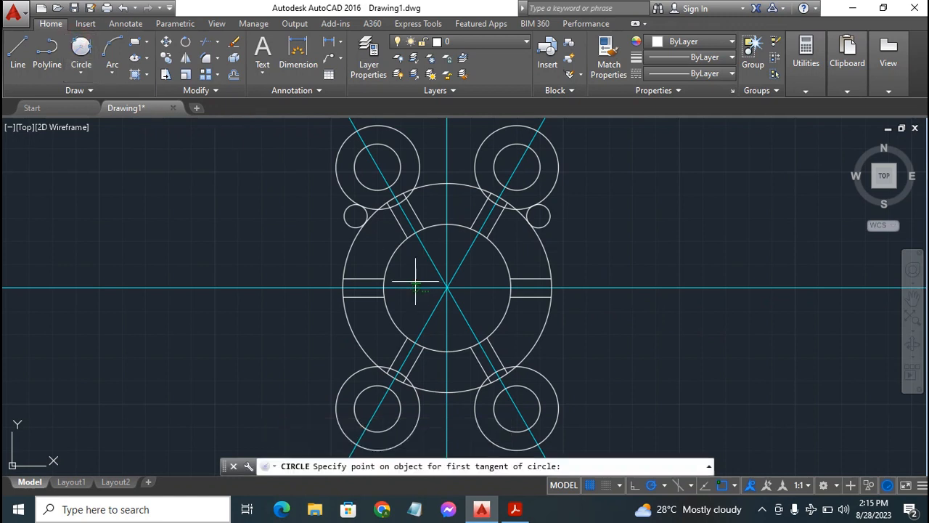
pyautogui.click(535, 370)
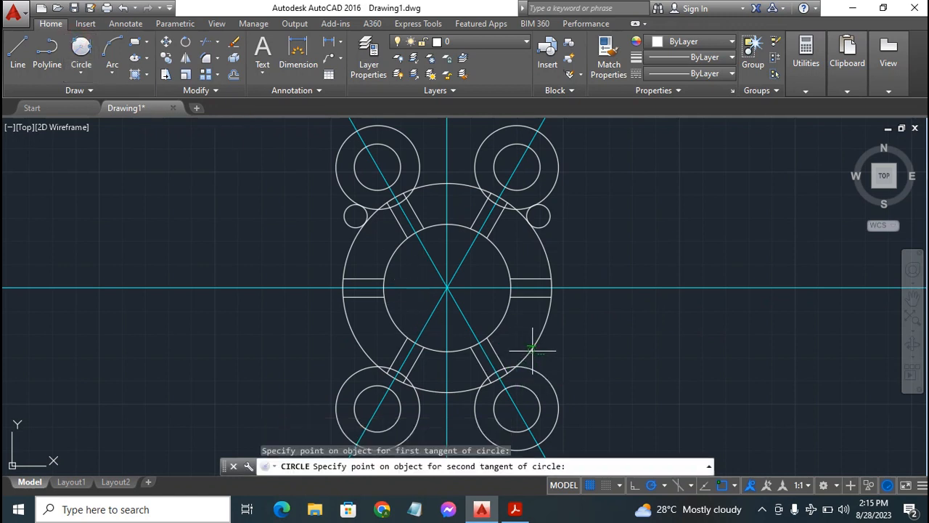
pyautogui.click(536, 355)
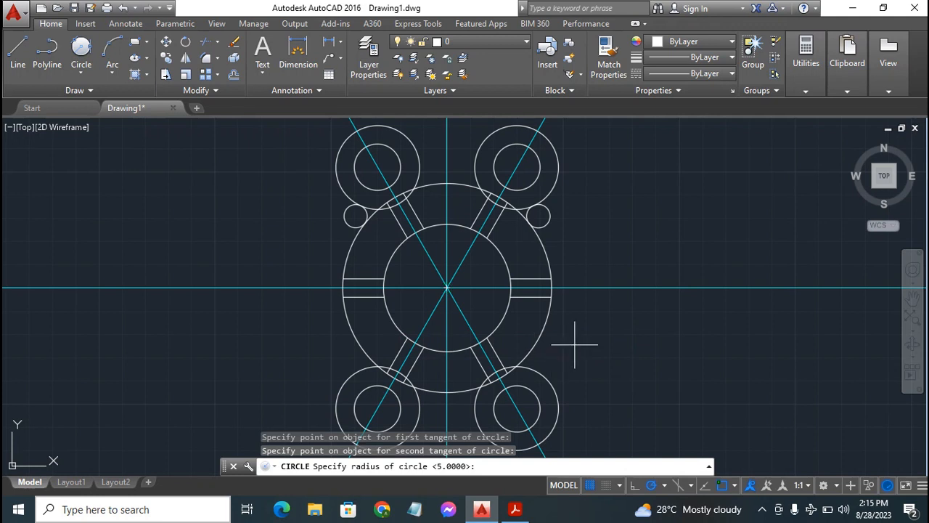
pyautogui.write('5')
pyautogui.press('Return')
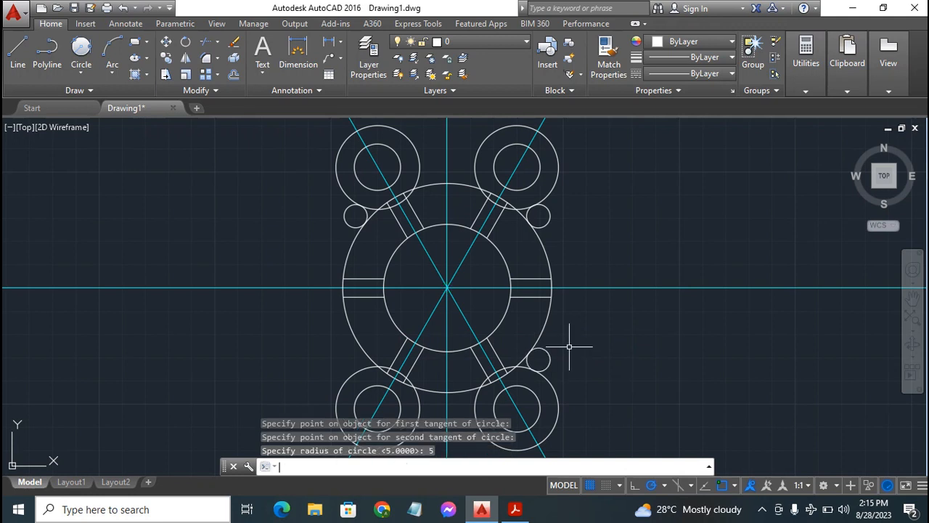
# Draw a radius 5 circle tangent to the outer sides of the lower-left lobe circle and the radius 45 circle
pyautogui.click(80, 49)
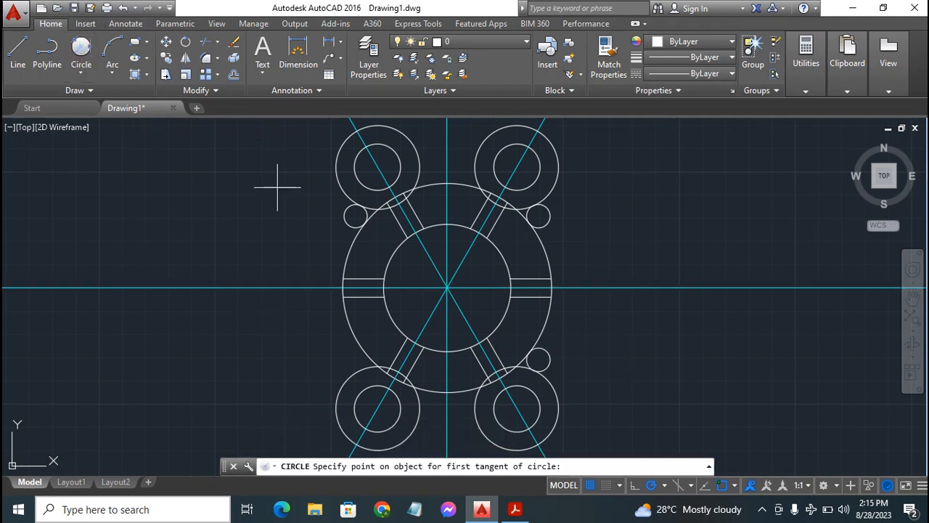
pyautogui.click(361, 369)
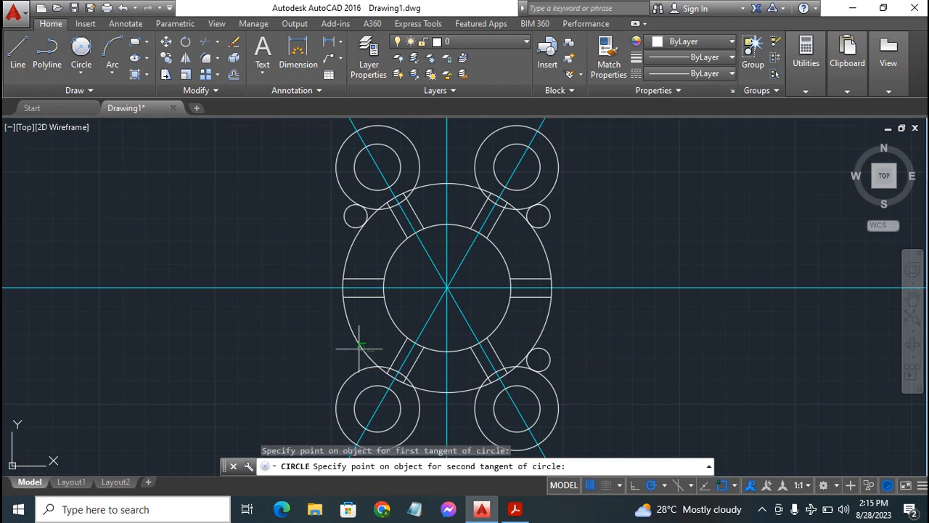
pyautogui.click(359, 348)
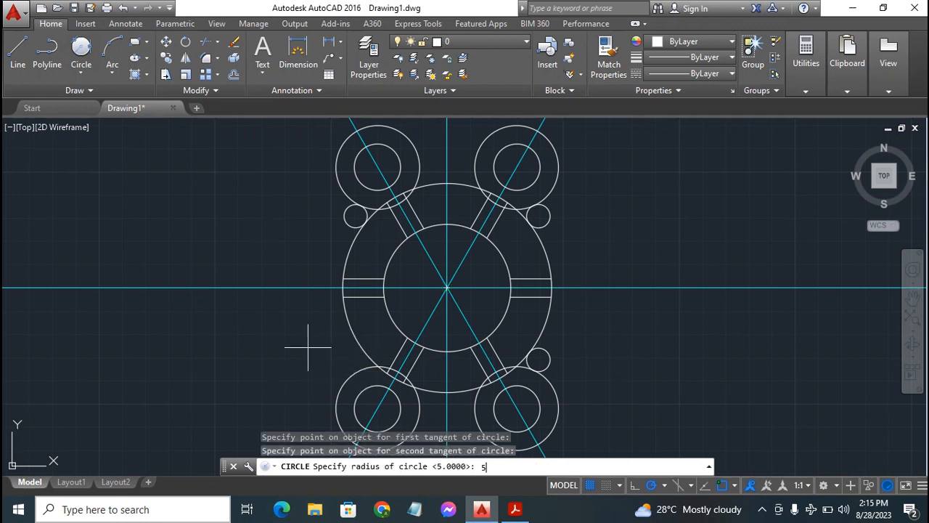
pyautogui.write('5')
pyautogui.press('Return')
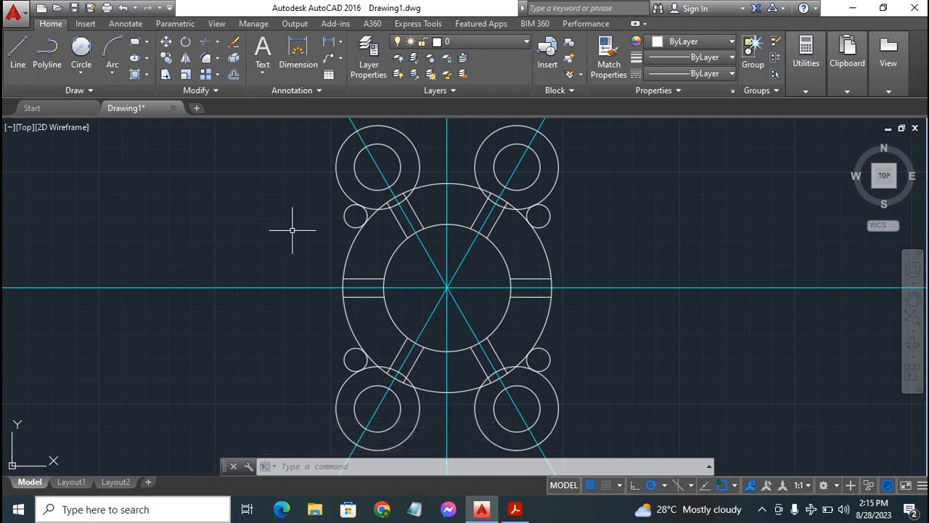
# Draw a radius 17 circle between the two upper lobes, tangent to the facing sides of their radius 18 circles
pyautogui.click(80, 48)
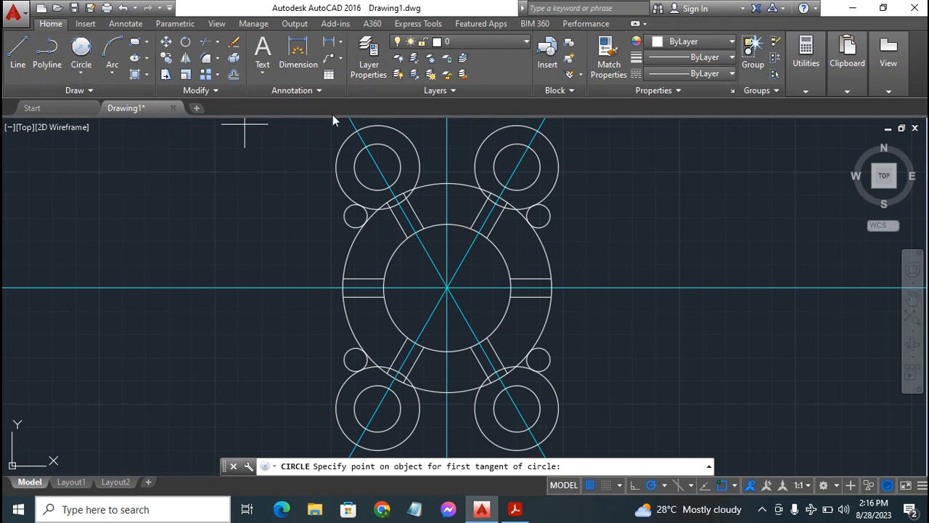
pyautogui.click(416, 151)
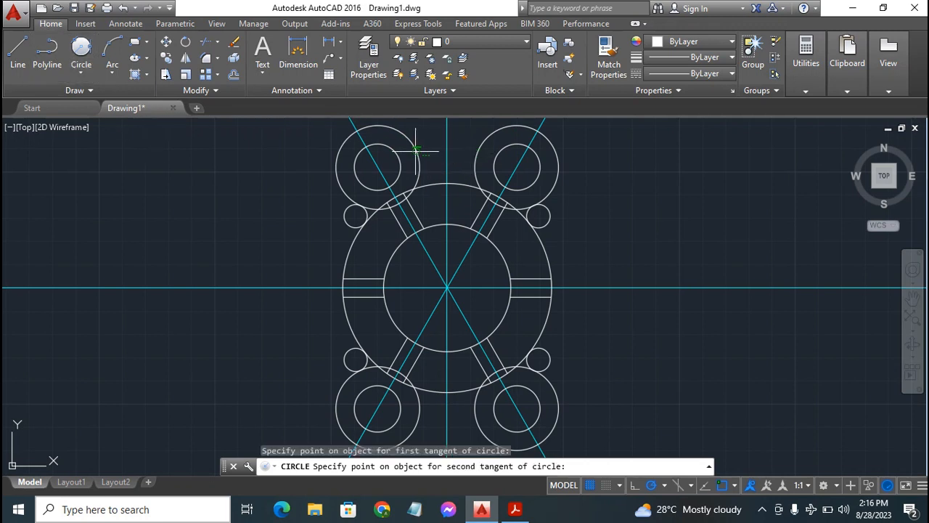
pyautogui.click(480, 149)
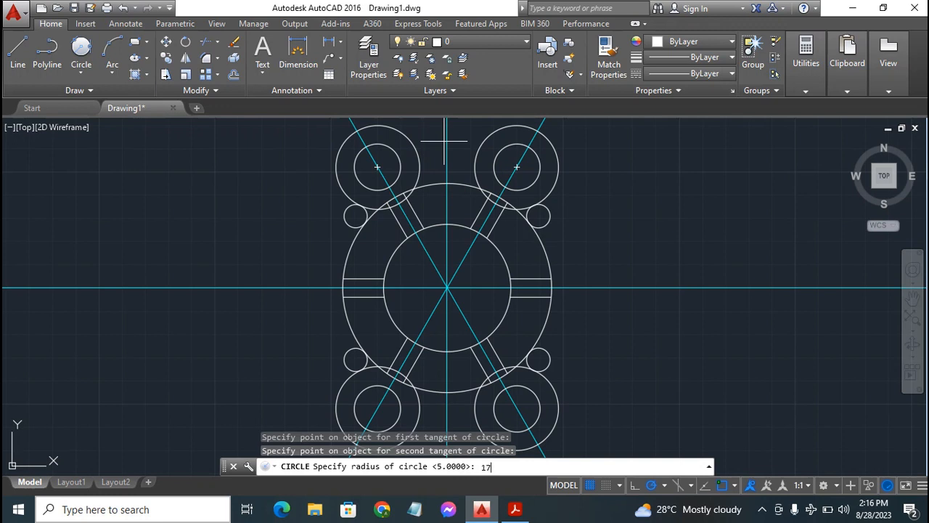
pyautogui.write('17')
pyautogui.press('Return')
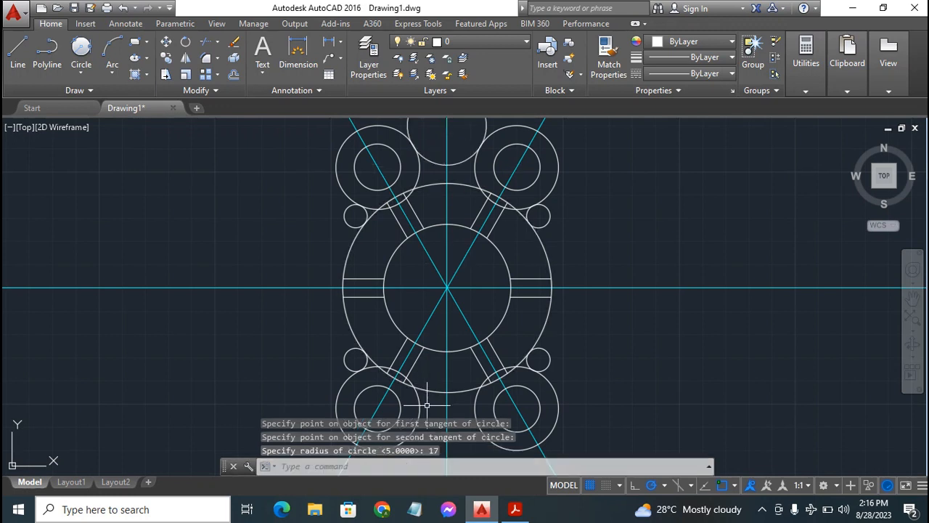
# Draw a radius 17 circle between the two lower lobes, tangent to the facing sides of their radius 18 circles
pyautogui.click(81, 48)
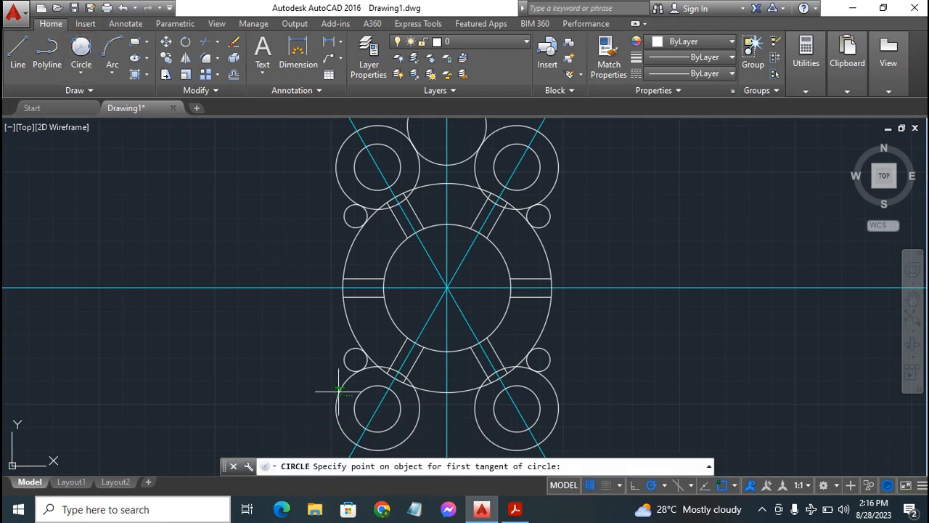
pyautogui.click(419, 421)
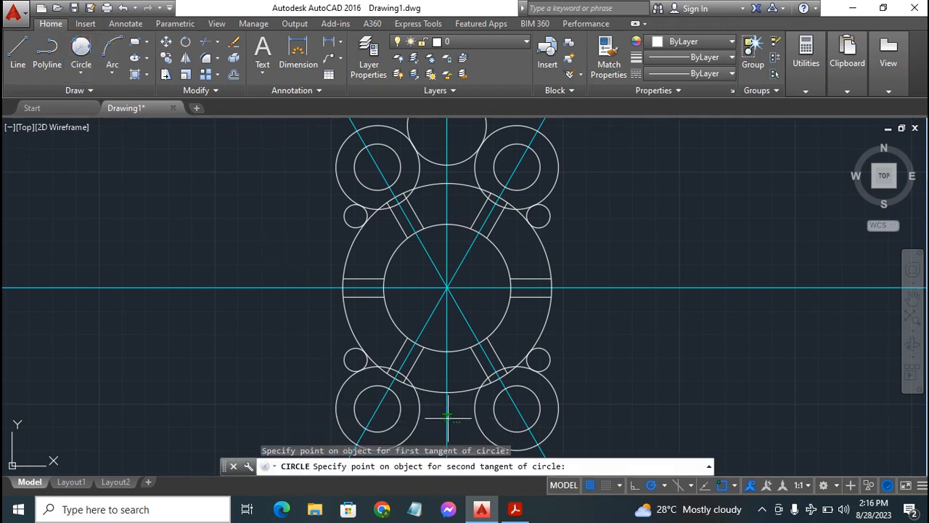
pyautogui.click(475, 418)
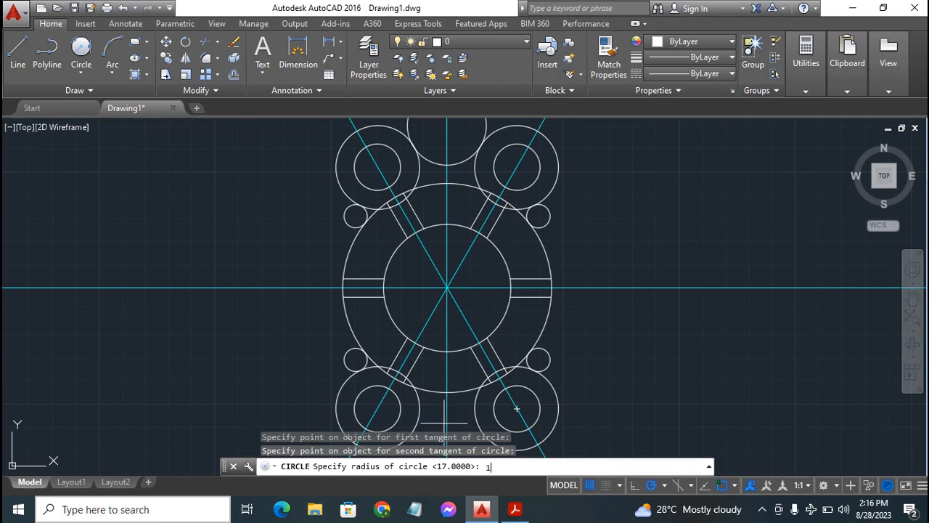
pyautogui.press('Return')
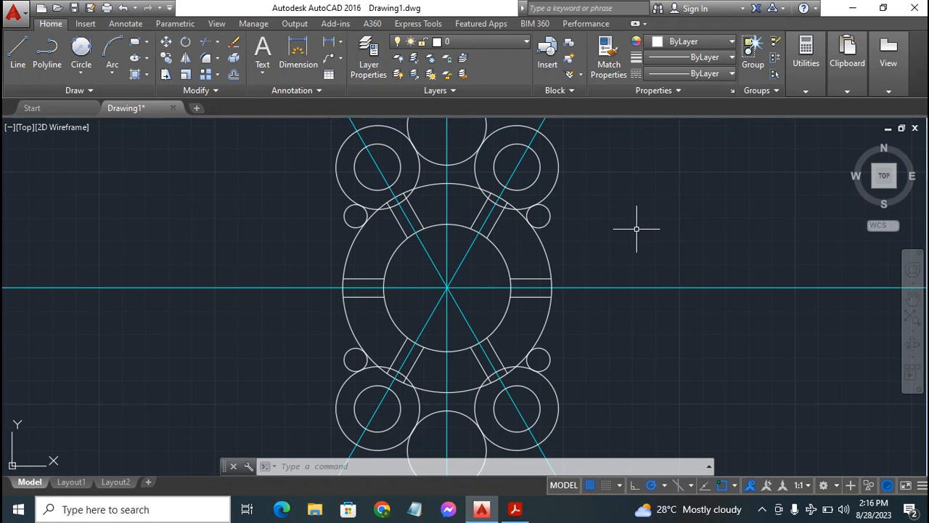
# Trim away the outer portions of all four radius 5 circles, leaving only the fillet arcs between the lobes and the radius 45 circle
pyautogui.write('trim')
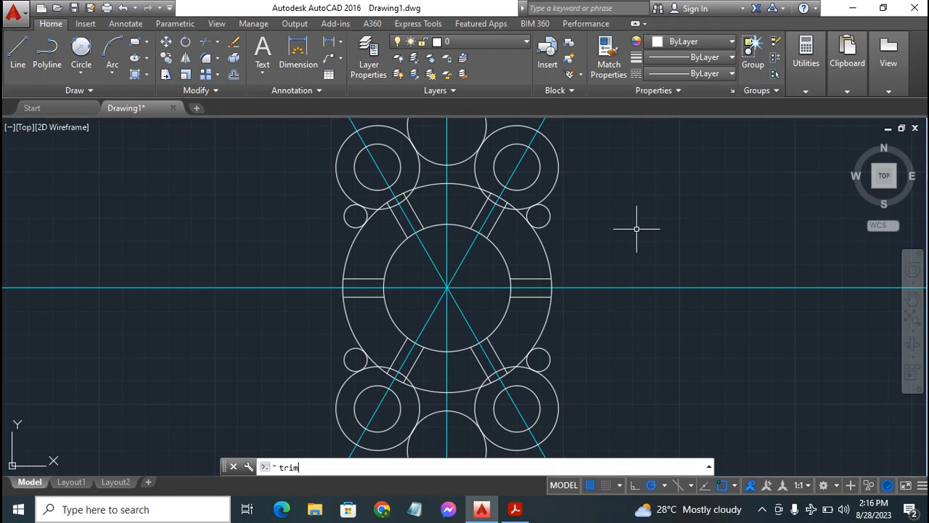
pyautogui.press('Return')
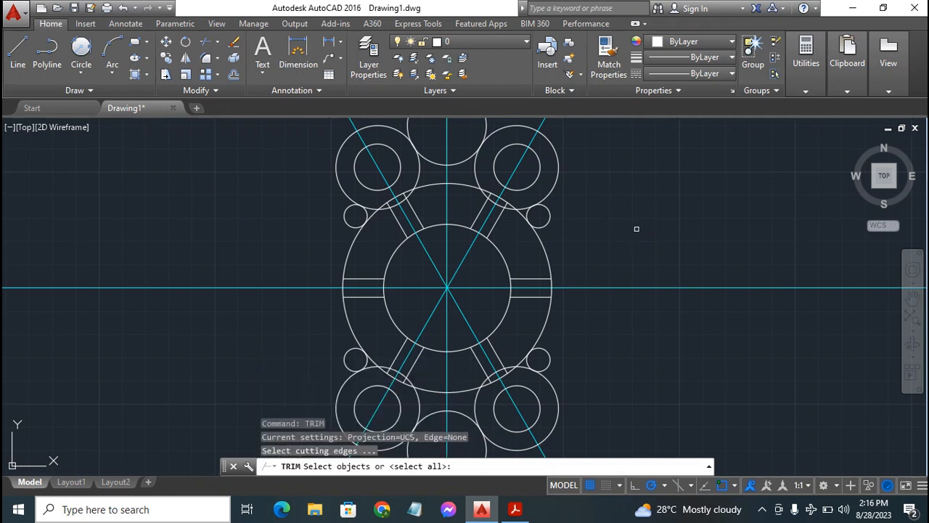
pyautogui.press('Return')
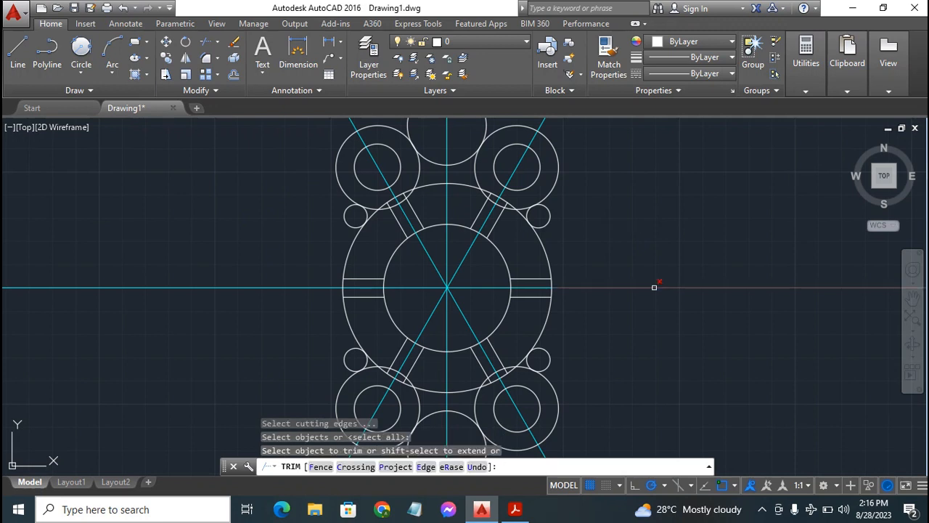
pyautogui.click(549, 213)
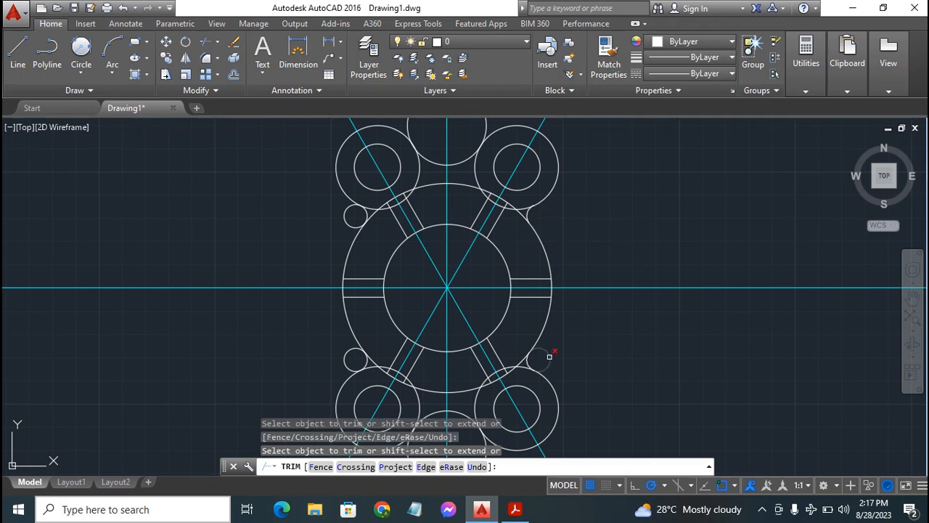
pyautogui.click(550, 356)
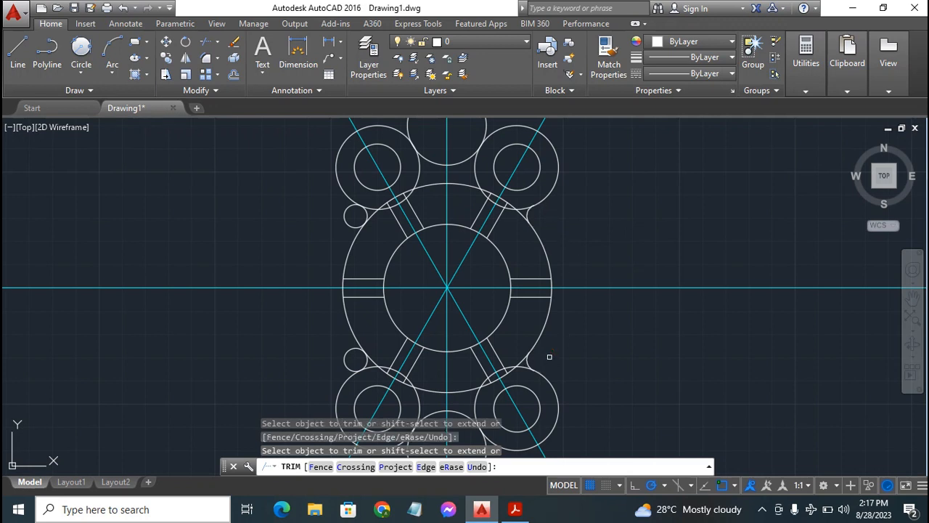
pyautogui.click(346, 353)
pyautogui.click(349, 211)
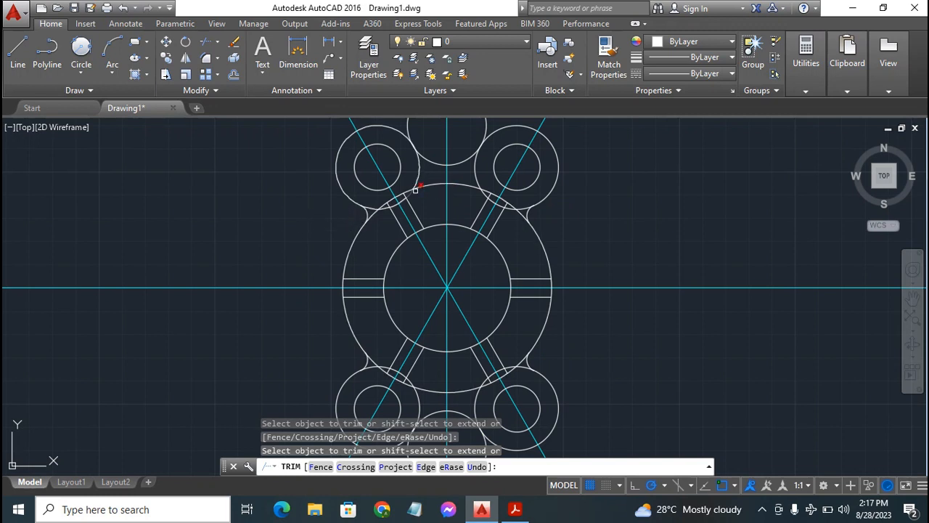
# Trim away the outer portions of the upper and lower radius 17 circles, leaving the concave arcs between the lobes
pyautogui.click(409, 125)
pyautogui.click(409, 125)
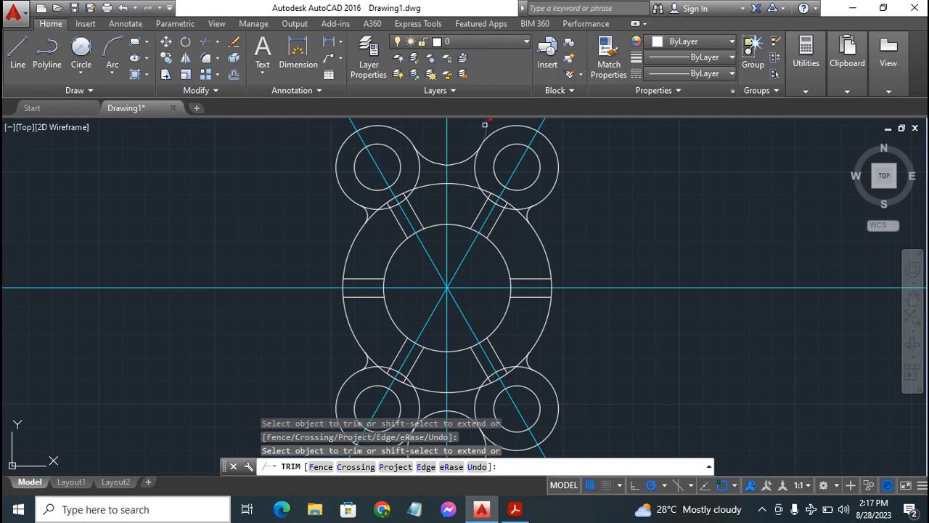
pyautogui.click(912, 297)
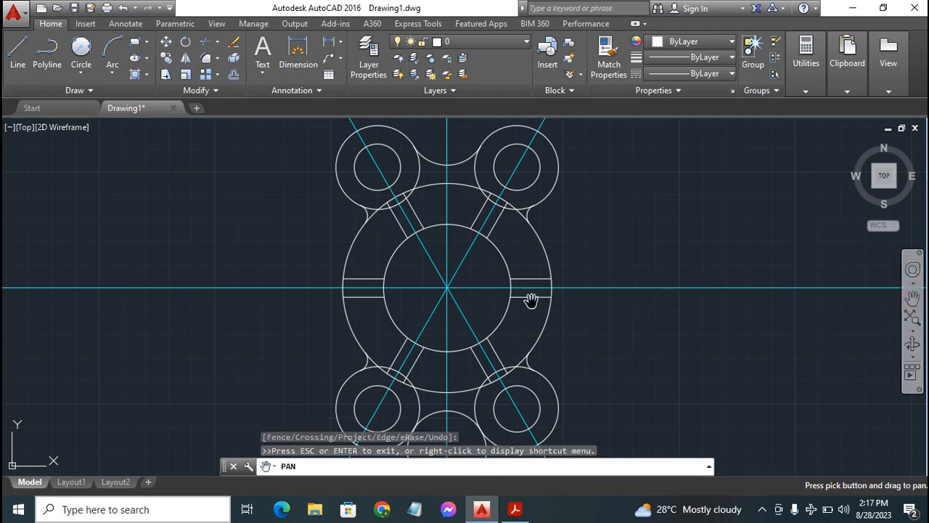
pyautogui.press('Escape')
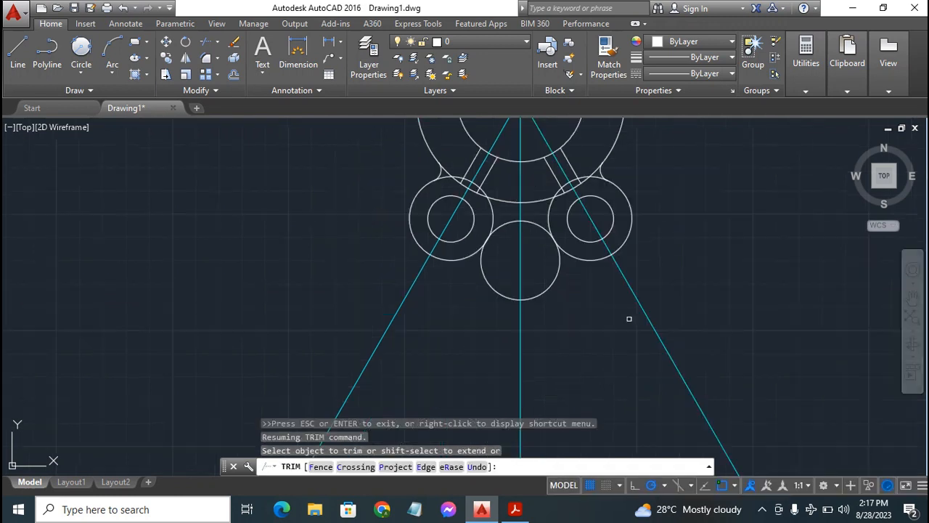
pyautogui.click(913, 297)
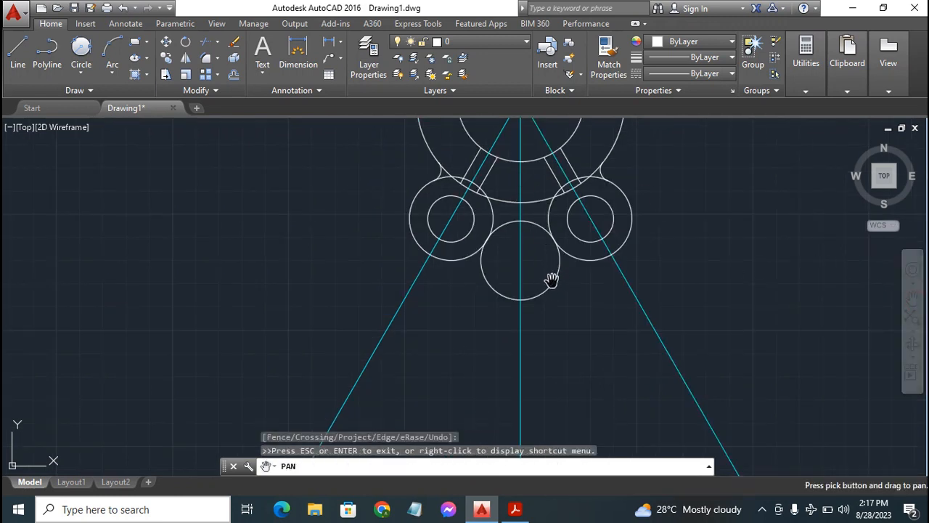
pyautogui.moveTo(530, 218); pyautogui.dragTo(513, 286)
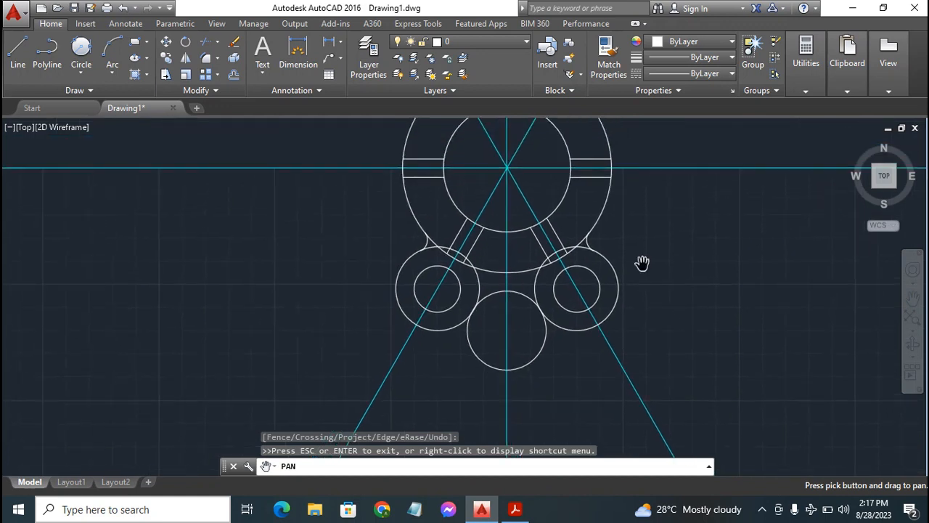
pyautogui.press('Escape')
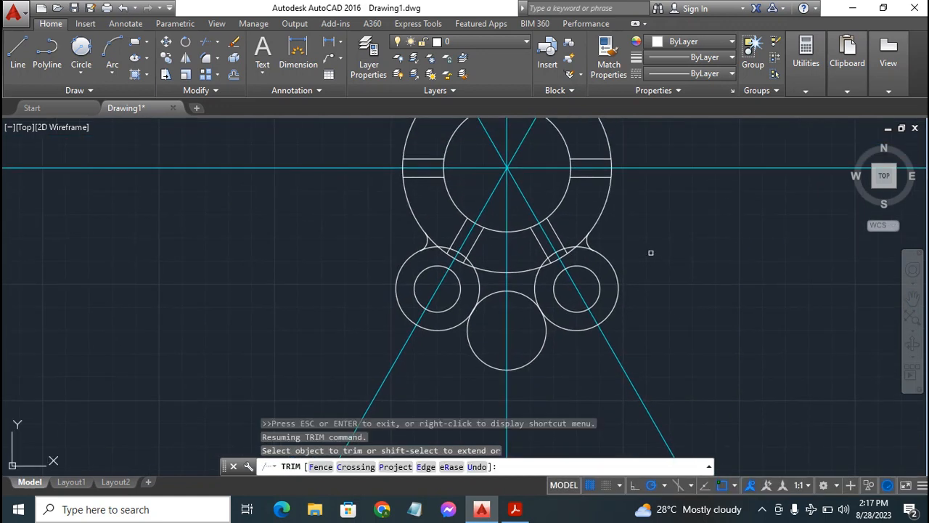
pyautogui.click(538, 351)
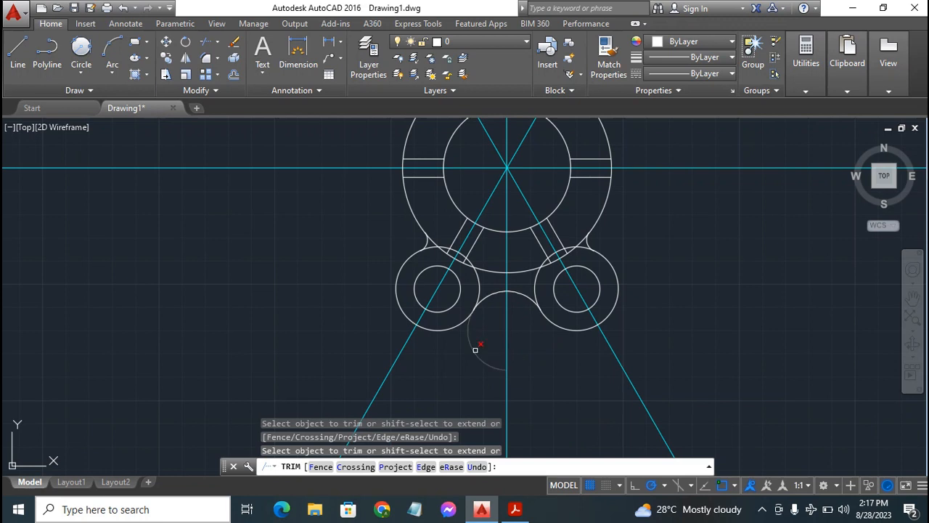
pyautogui.click(476, 349)
pyautogui.click(478, 335)
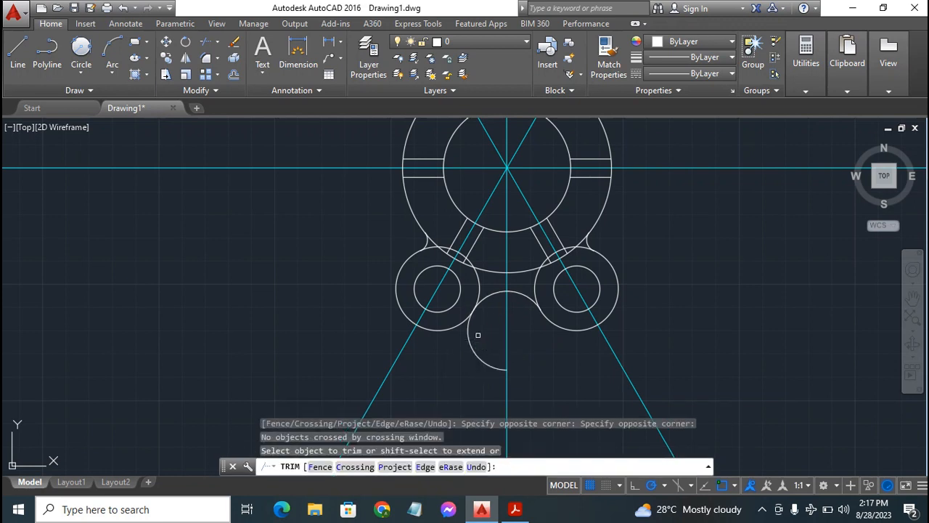
pyautogui.click(467, 336)
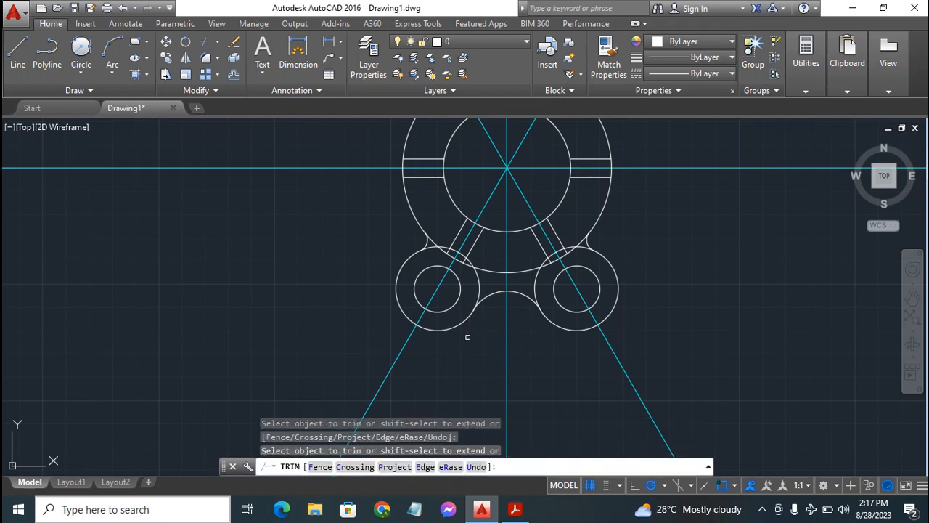
pyautogui.click(541, 276)
# Check the flange outline in the PDF in Acrobat Reader, and trim the inward-facing arcs of the two lower lobe circles in AutoCAD
pyautogui.click(515, 509)
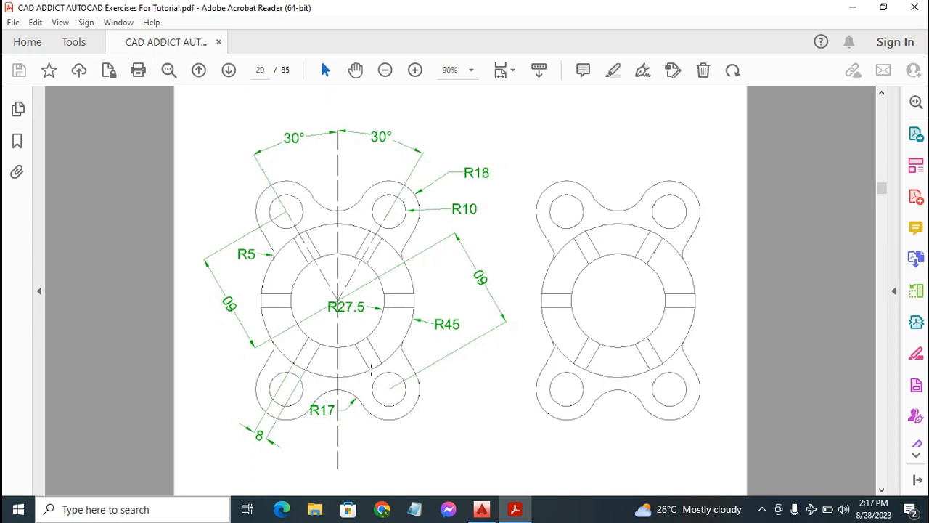
pyautogui.click(481, 513)
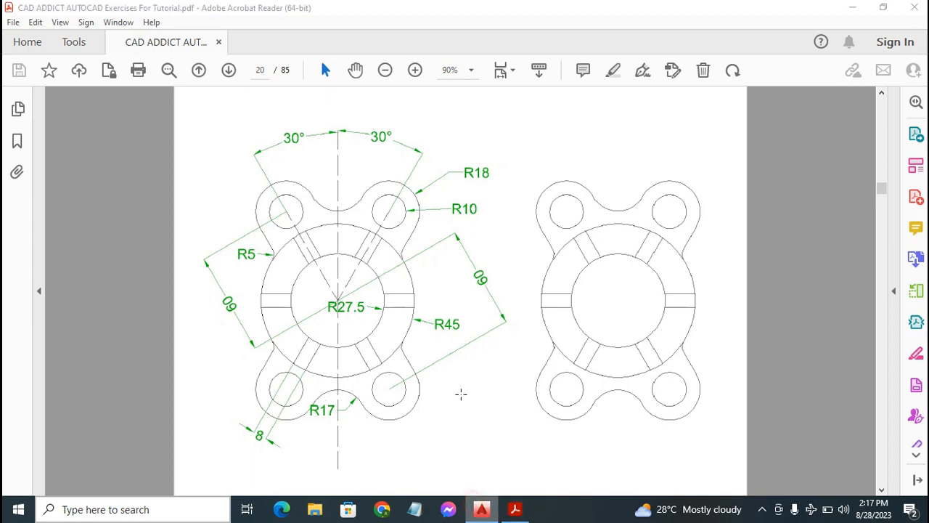
pyautogui.click(480, 514)
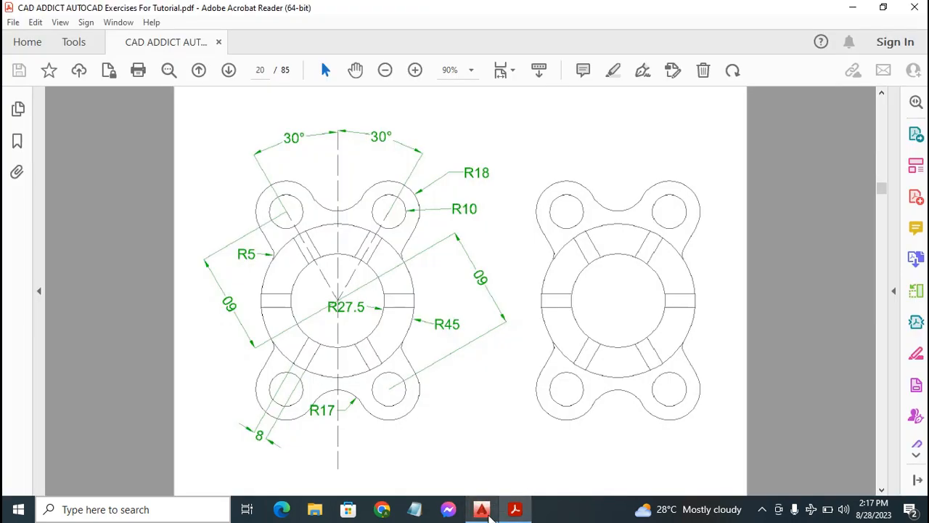
pyautogui.click(481, 510)
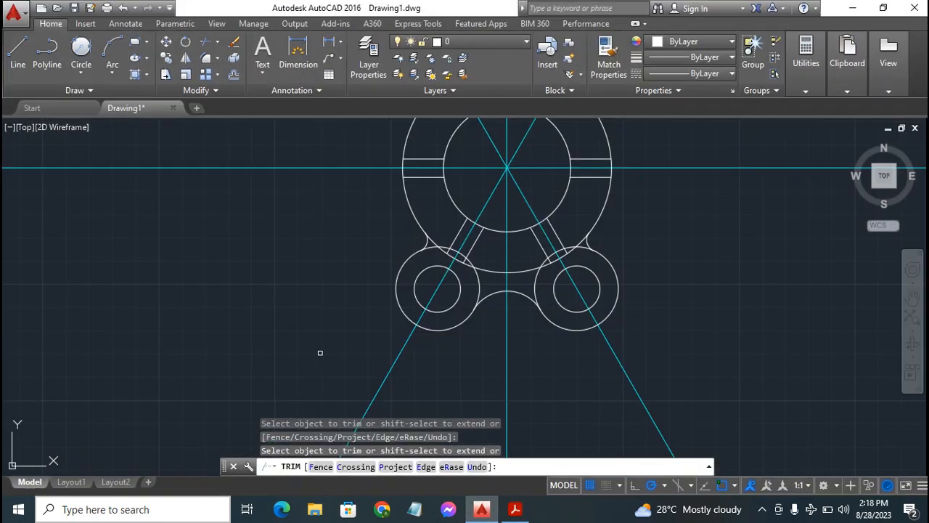
pyautogui.click(431, 248)
pyautogui.click(479, 289)
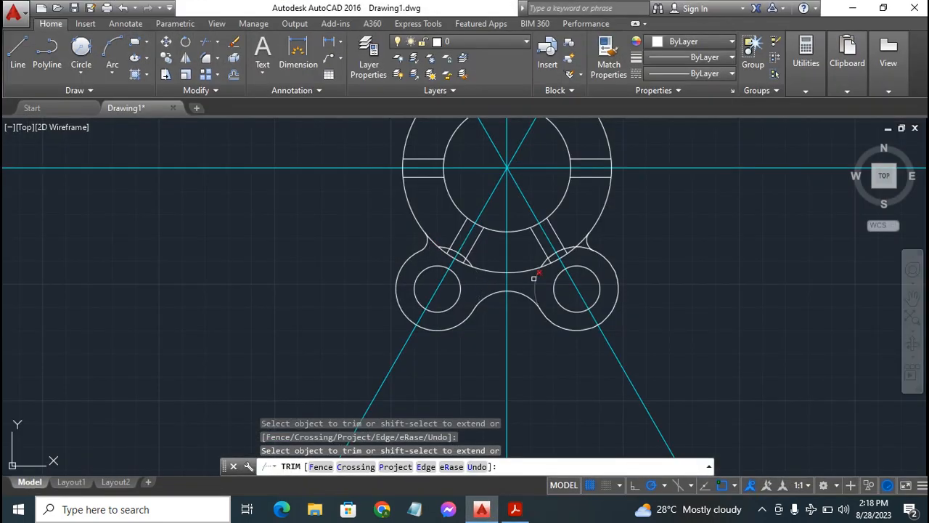
pyautogui.click(536, 280)
pyautogui.press('Escape')
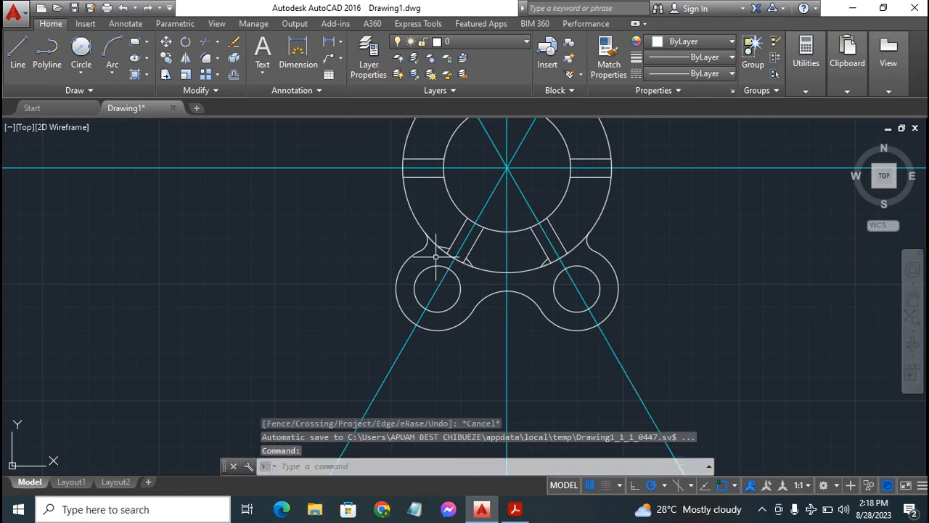
# Delete the three leftover lobe arc fragments beside the lower ribs inside the radius 45 circle
pyautogui.click(544, 260)
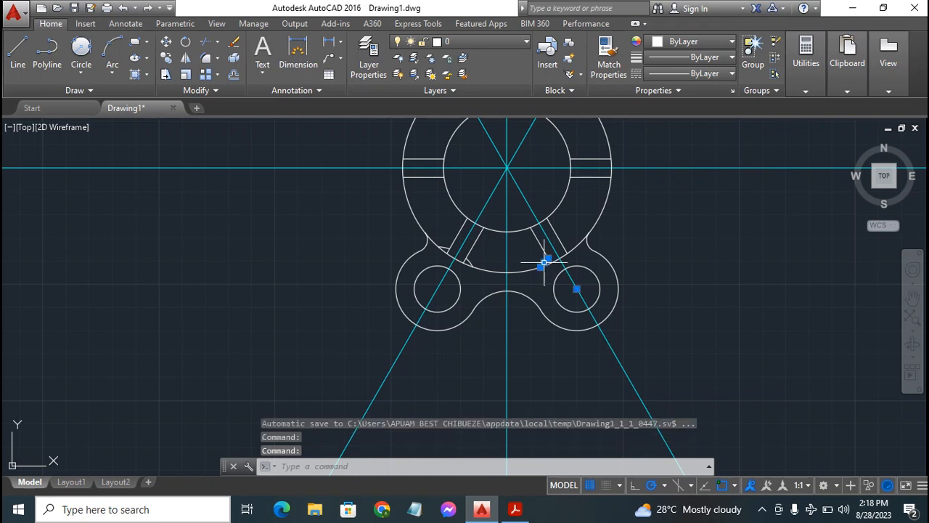
pyautogui.click(469, 262)
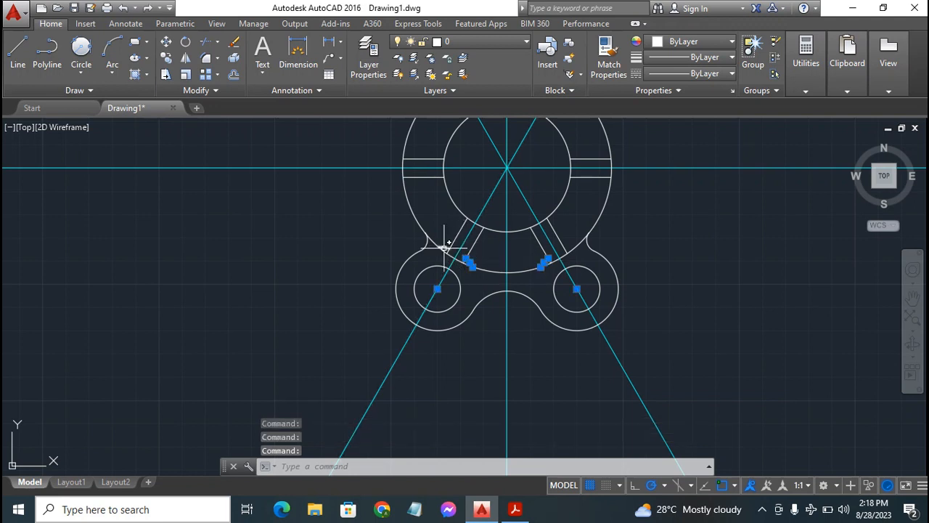
pyautogui.click(445, 248)
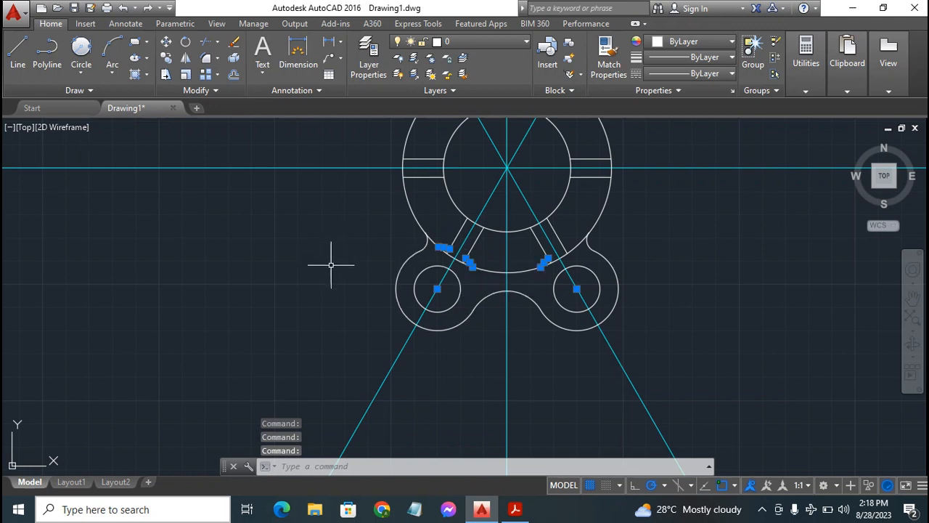
pyautogui.press('Delete')
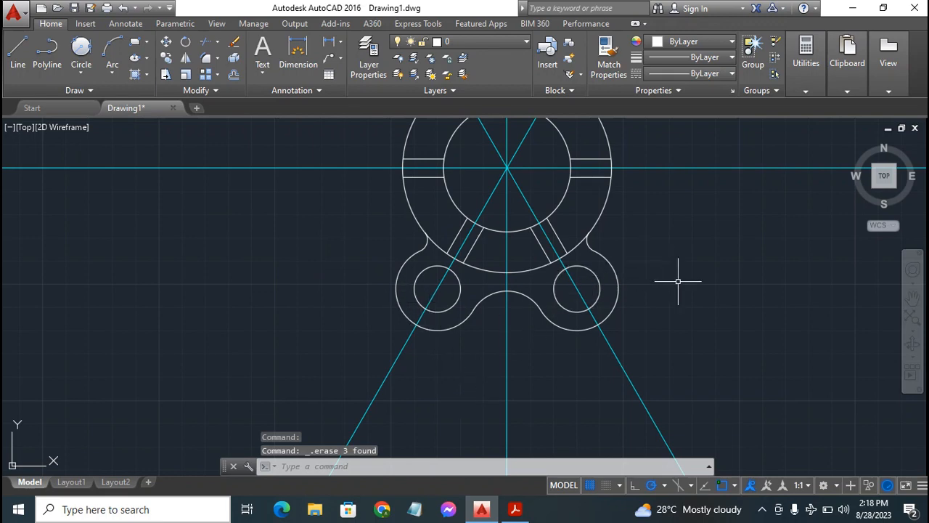
# Trim the inward-facing arcs of the two upper lobe circles where they cross the radius 45 circle and the upper ribs
pyautogui.click(913, 296)
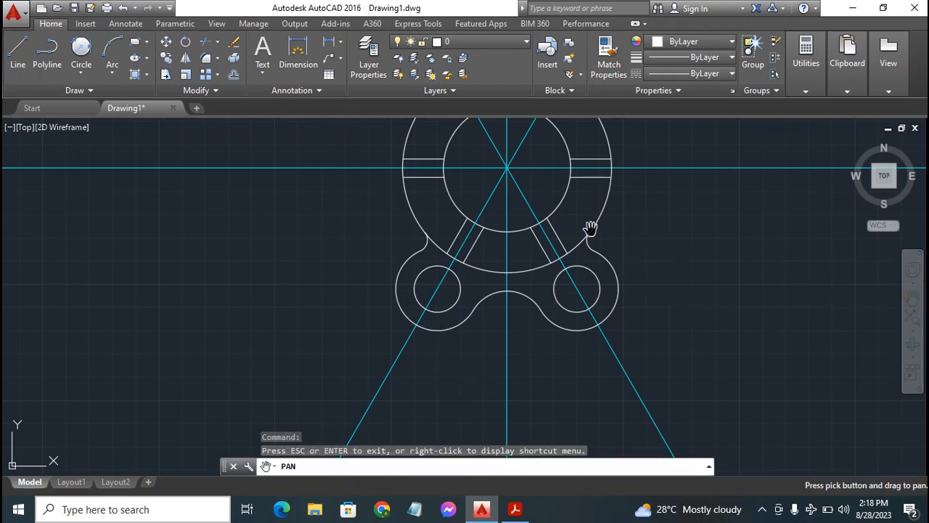
pyautogui.moveTo(590, 229)
pyautogui.mouseDown()
pyautogui.moveTo(602, 255)
pyautogui.moveTo(585, 368)
pyautogui.moveTo(575, 369)
pyautogui.moveTo(565, 340)
pyautogui.mouseUp()
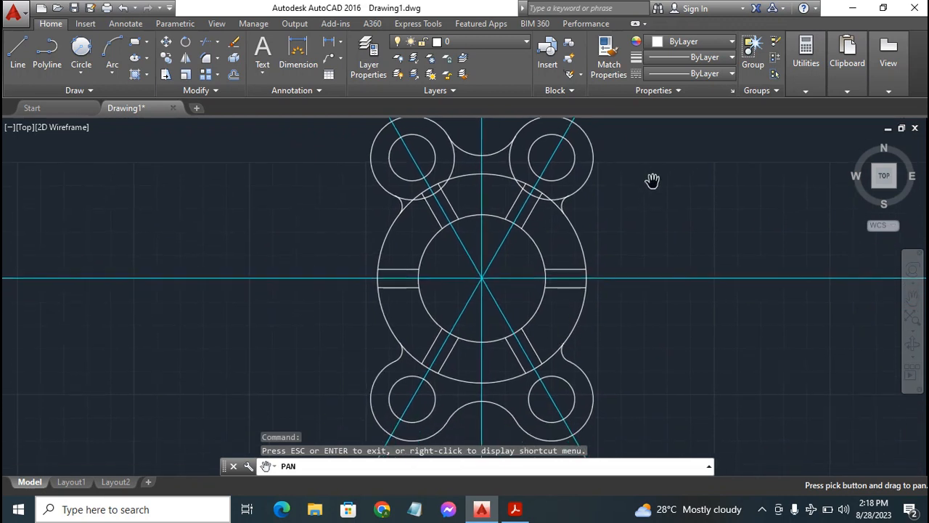
pyautogui.press('Escape')
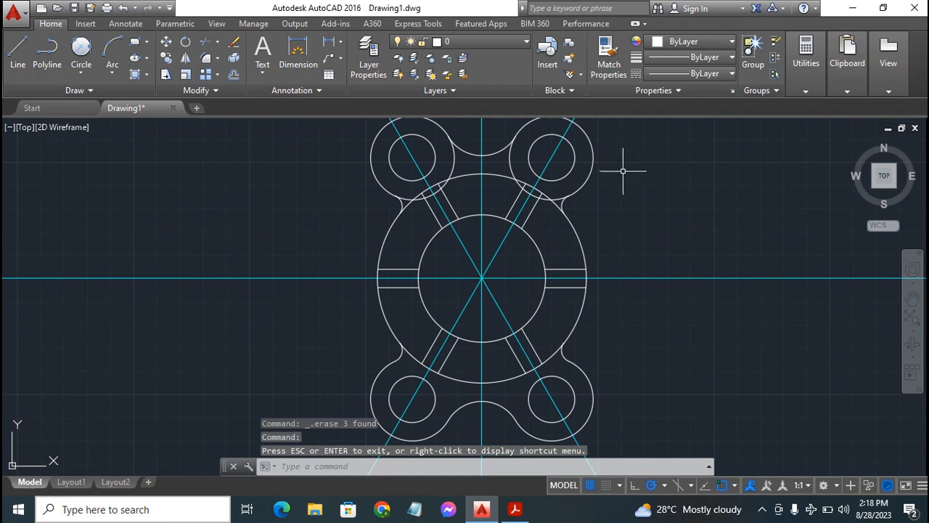
pyautogui.click(561, 138)
pyautogui.click(204, 45)
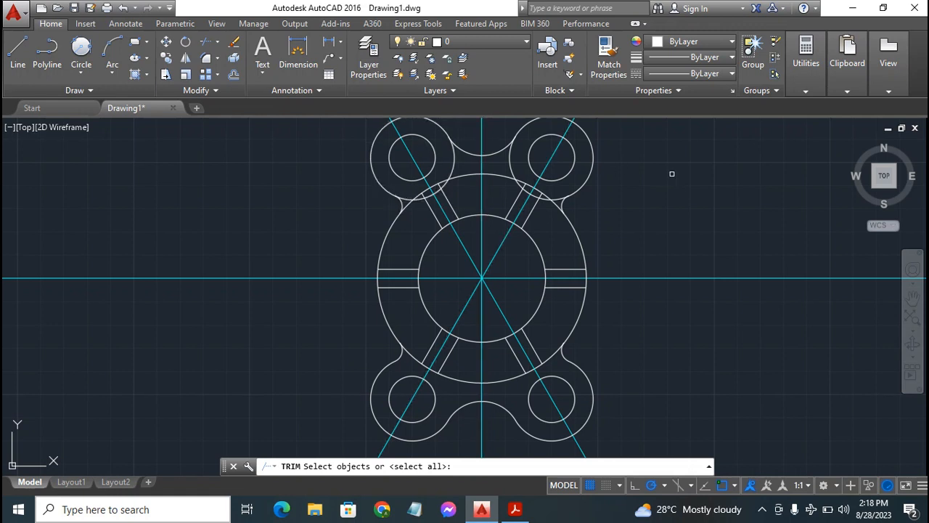
pyautogui.press('Return')
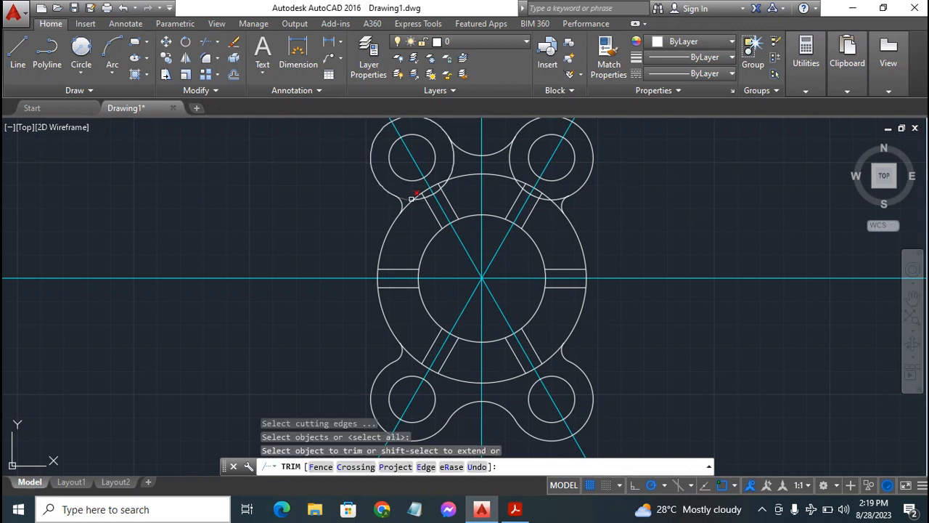
pyautogui.click(409, 198)
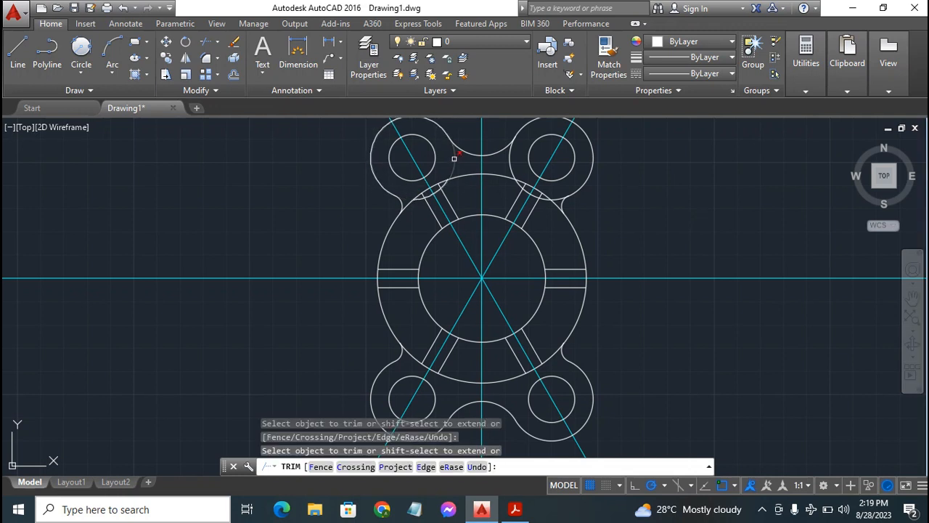
pyautogui.click(512, 161)
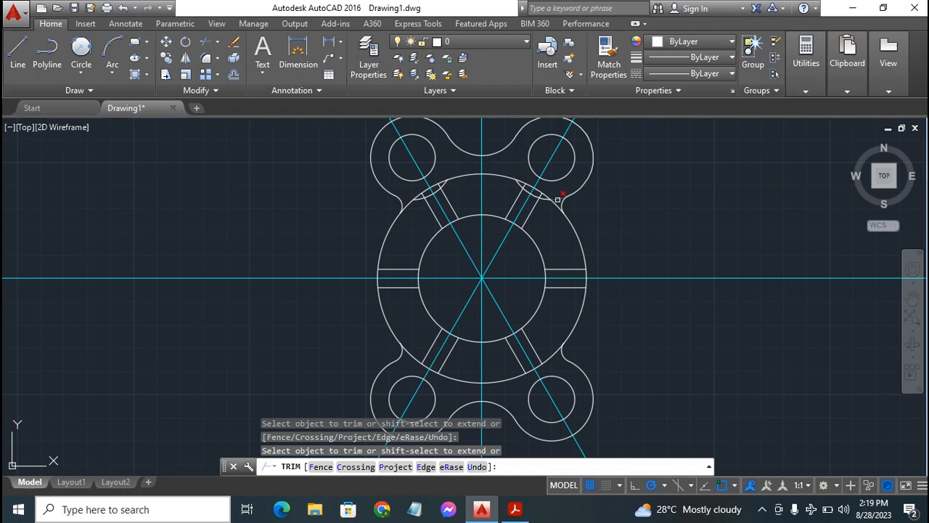
pyautogui.click(558, 199)
pyautogui.click(589, 203)
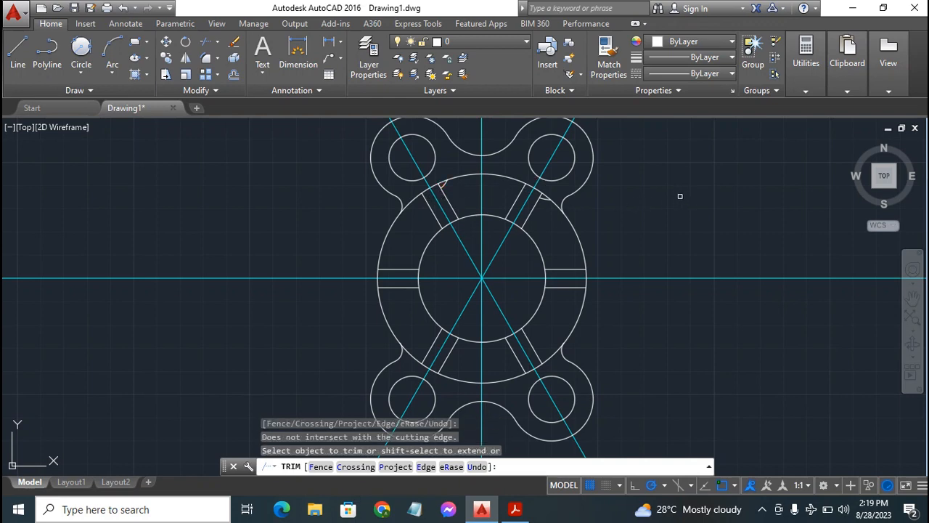
pyautogui.press('Escape')
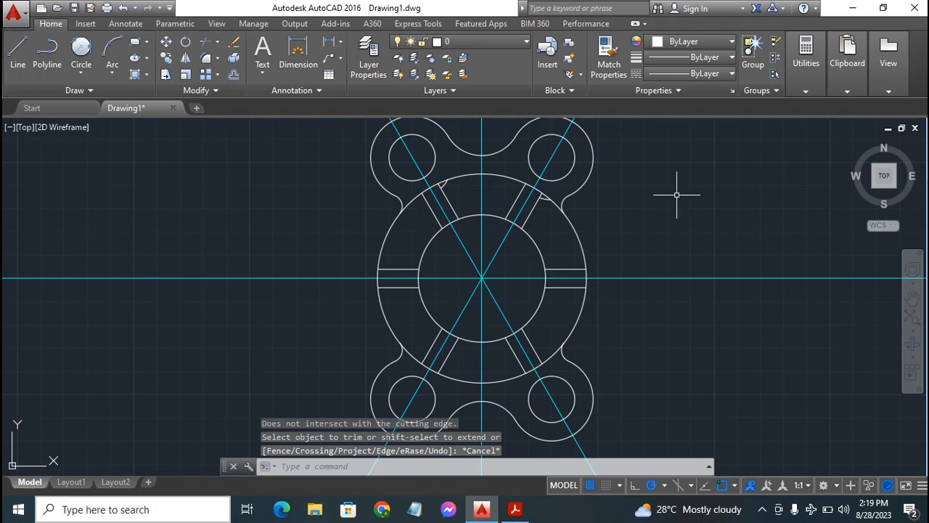
# Delete the two leftover lobe arc fragments beside the upper ribs inside the radius 45 circle
pyautogui.click(443, 182)
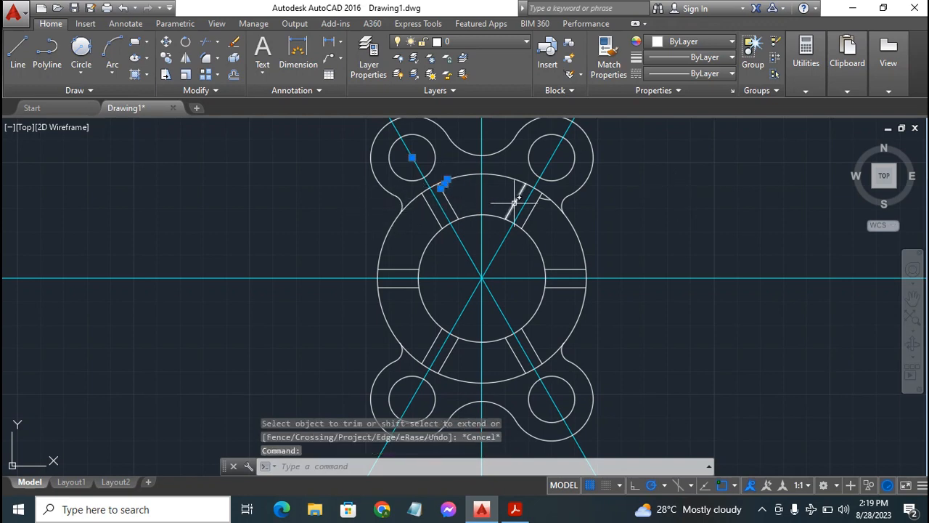
pyautogui.click(543, 197)
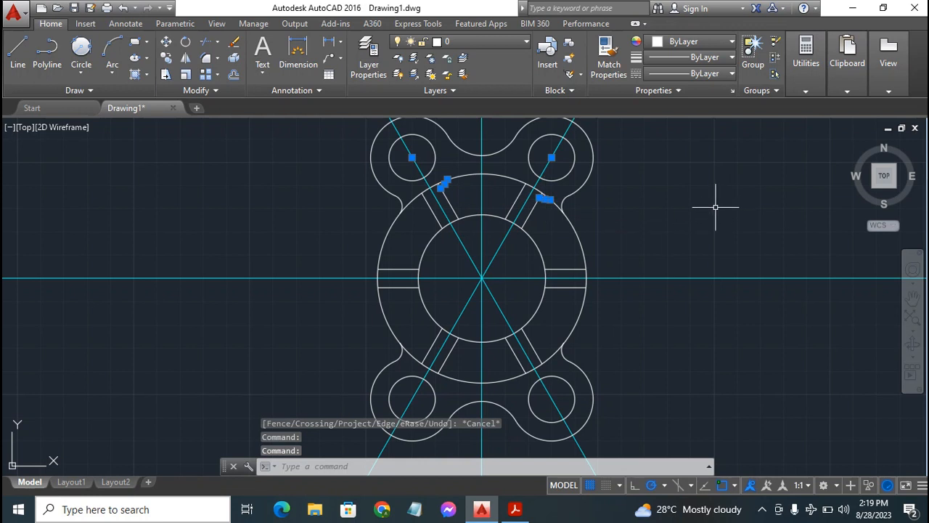
pyautogui.press('Delete')
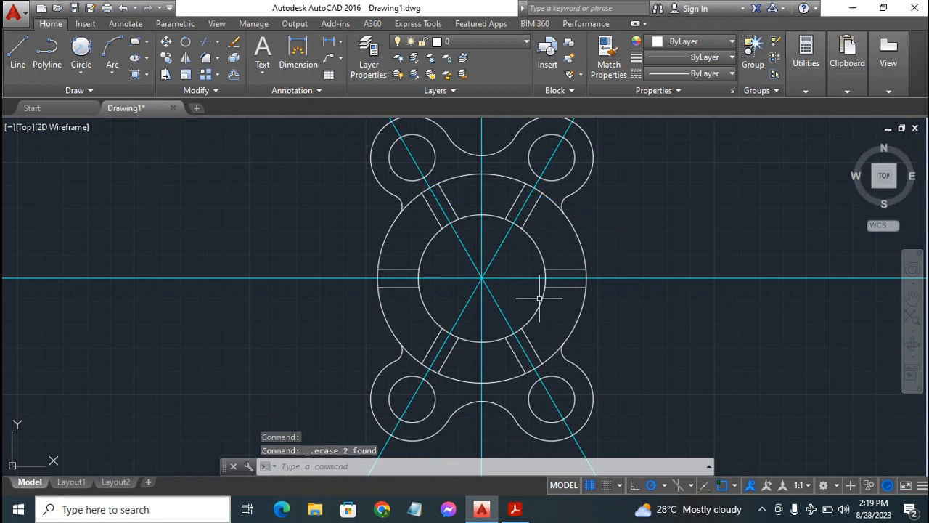
# Compare the trimmed flange outline in AutoCAD with the exercise drawing on PDF page 20 in Acrobat Reader, and return to AutoCAD
pyautogui.click(516, 510)
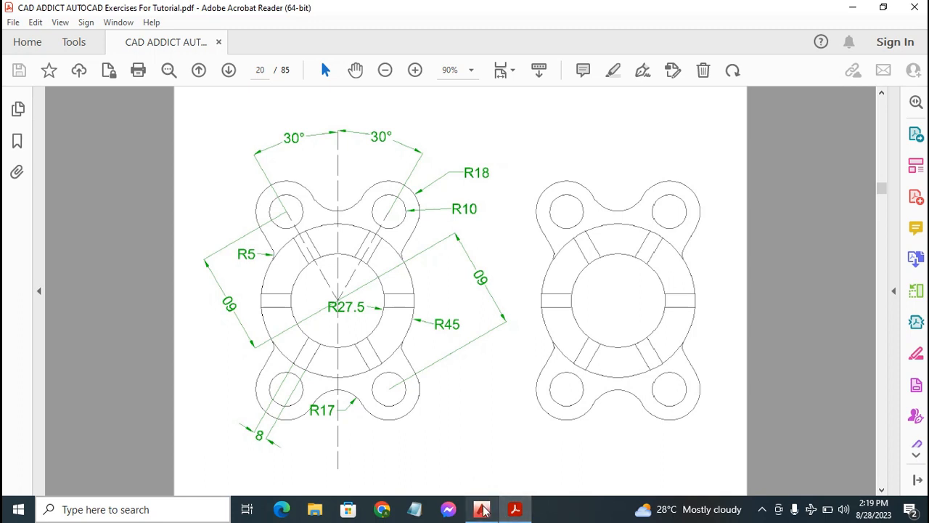
pyautogui.moveTo(483, 511)
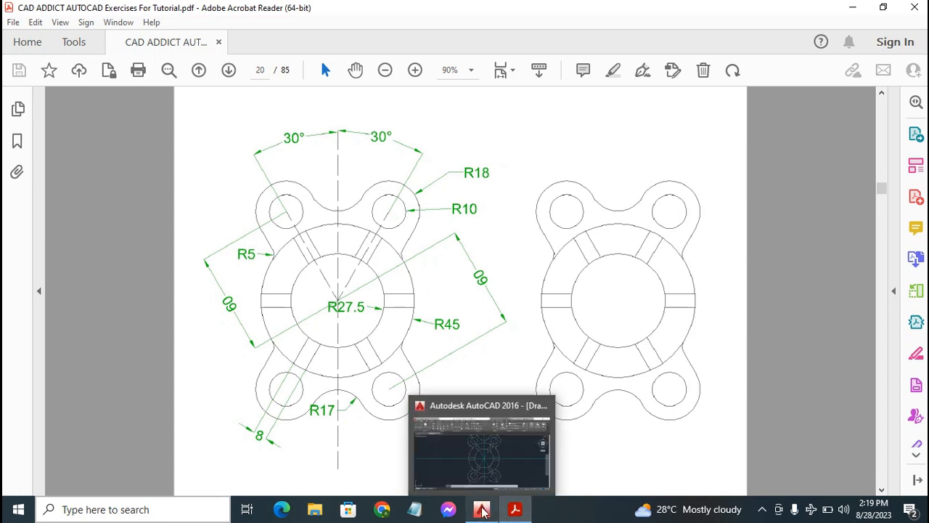
pyautogui.click(482, 511)
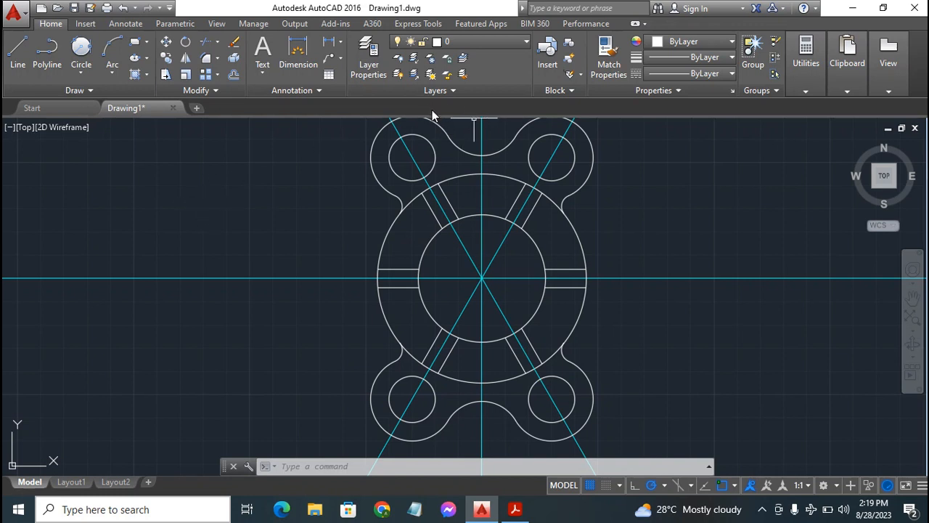
pyautogui.click(515, 509)
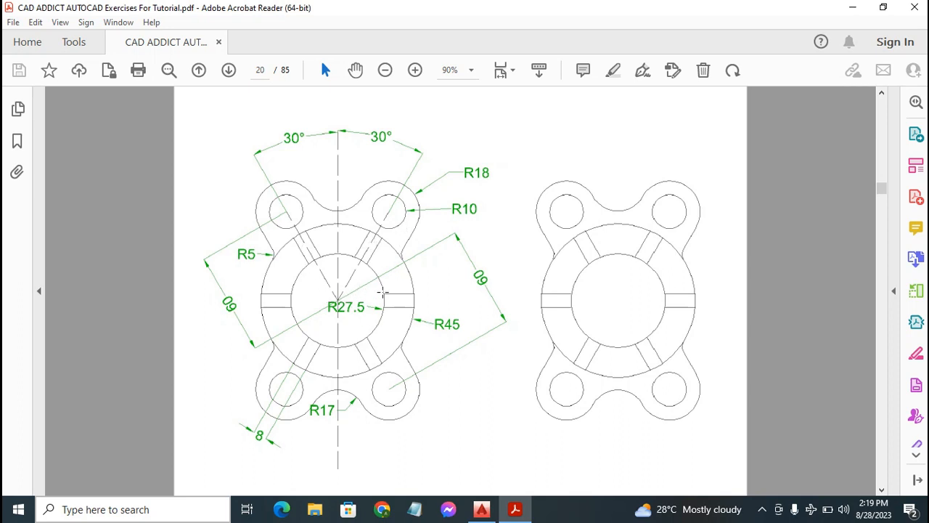
pyautogui.click(482, 509)
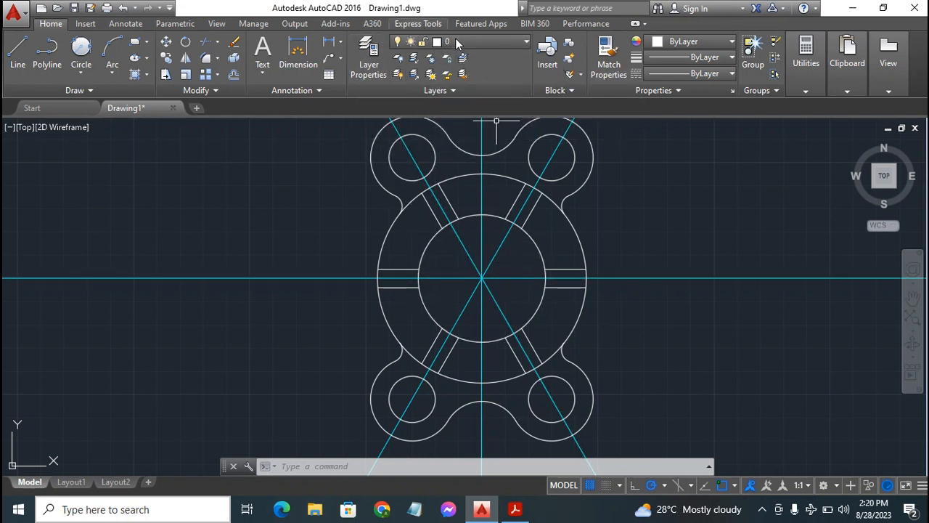
# Check the available layers and open the layer properties manager
pyautogui.click(482, 42)
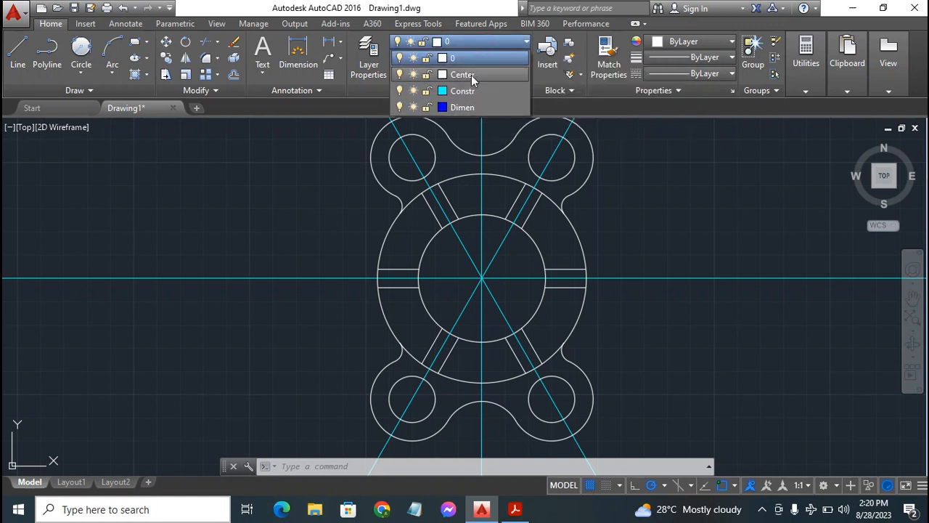
pyautogui.click(499, 41)
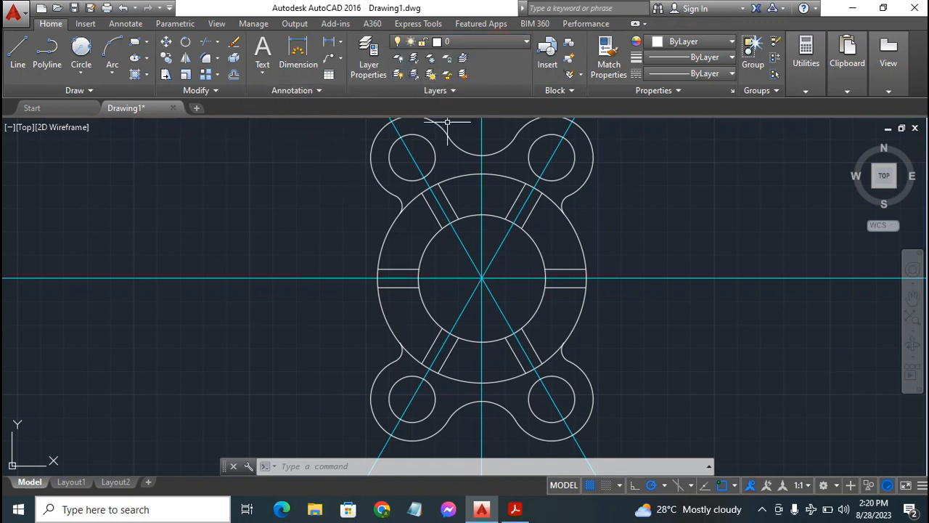
pyautogui.click(367, 45)
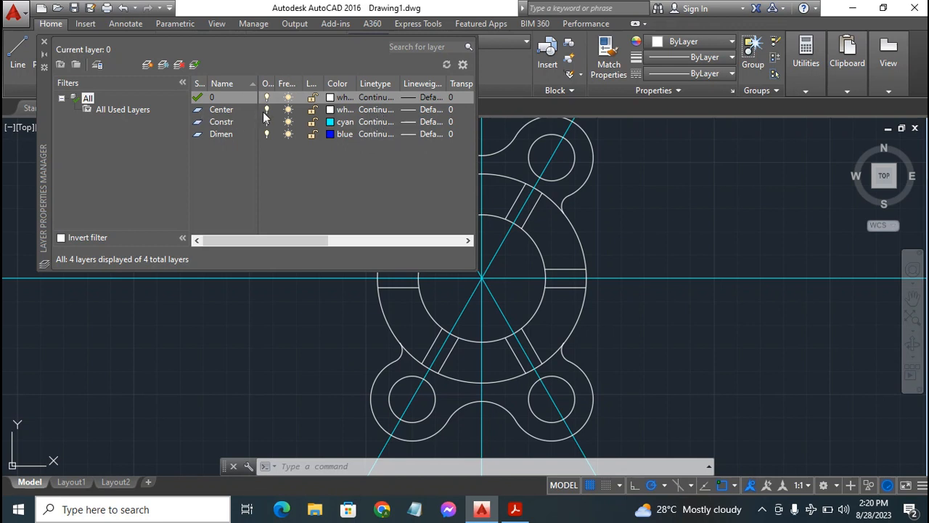
# Load the CENTER2 linetype, assign it to the Center layer, and close the layer properties manager
pyautogui.click(376, 110)
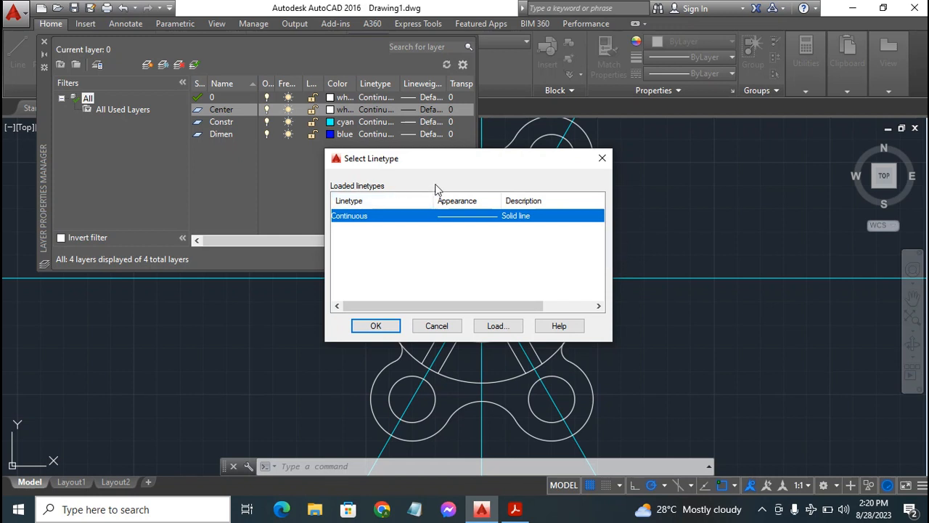
pyautogui.click(494, 326)
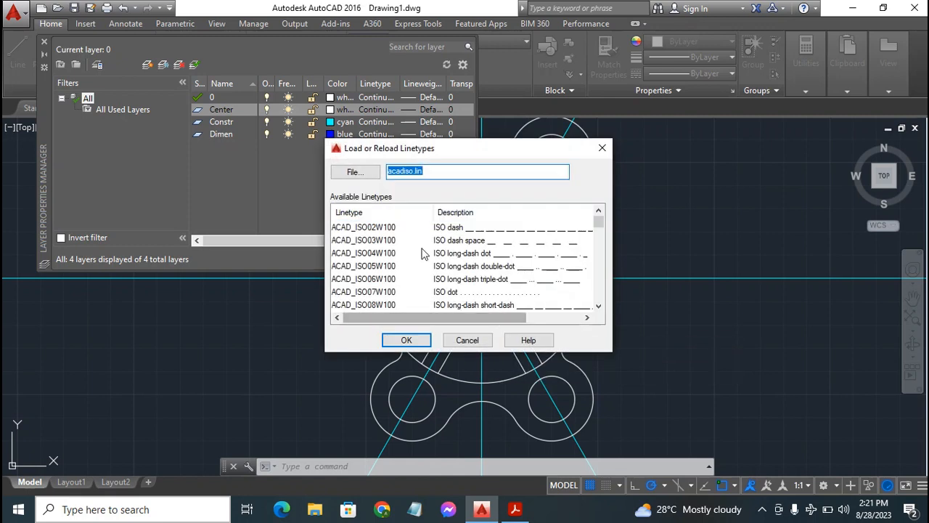
pyautogui.scroll(-4, 411, 231)
pyautogui.scroll(-3, 411, 231)
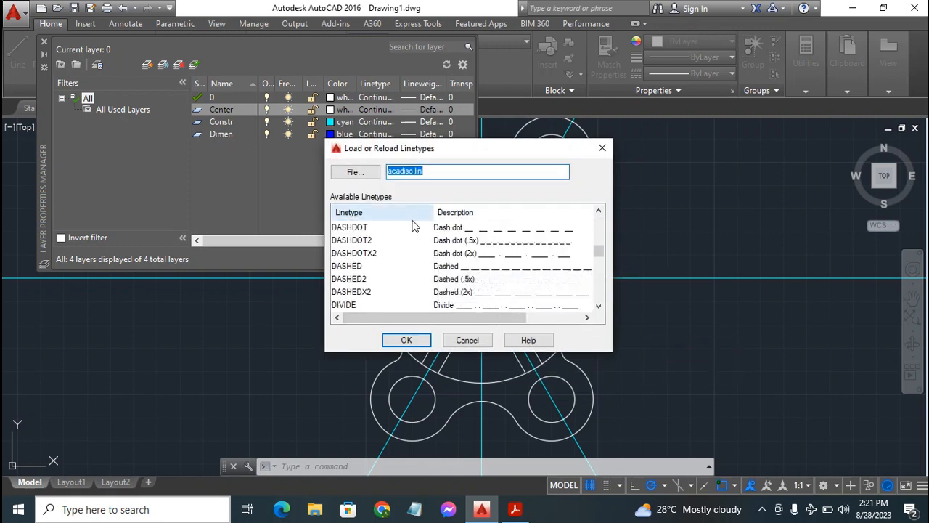
pyautogui.scroll(1, 409, 238)
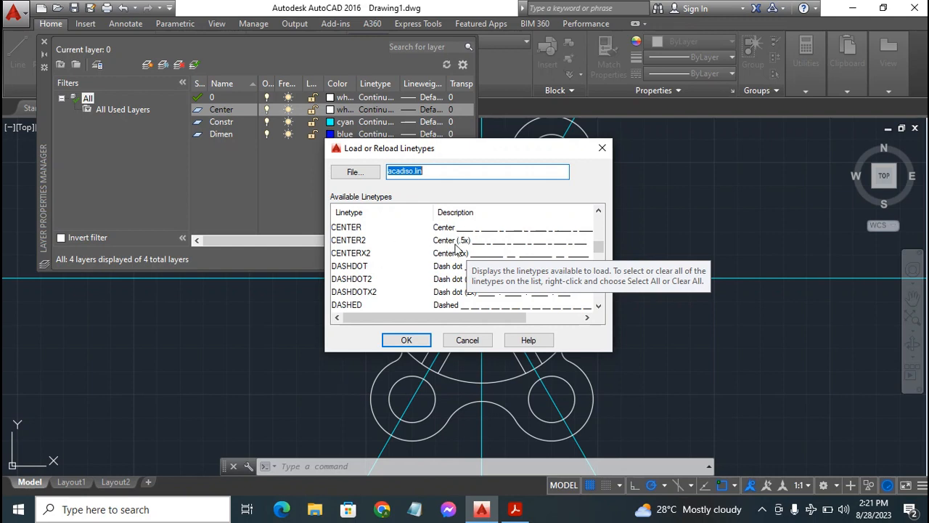
pyautogui.click(456, 241)
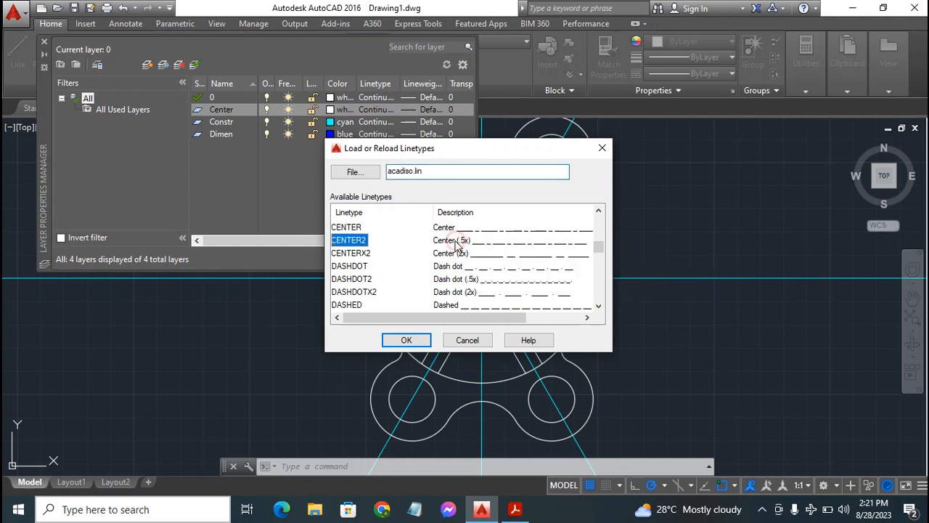
pyautogui.click(410, 342)
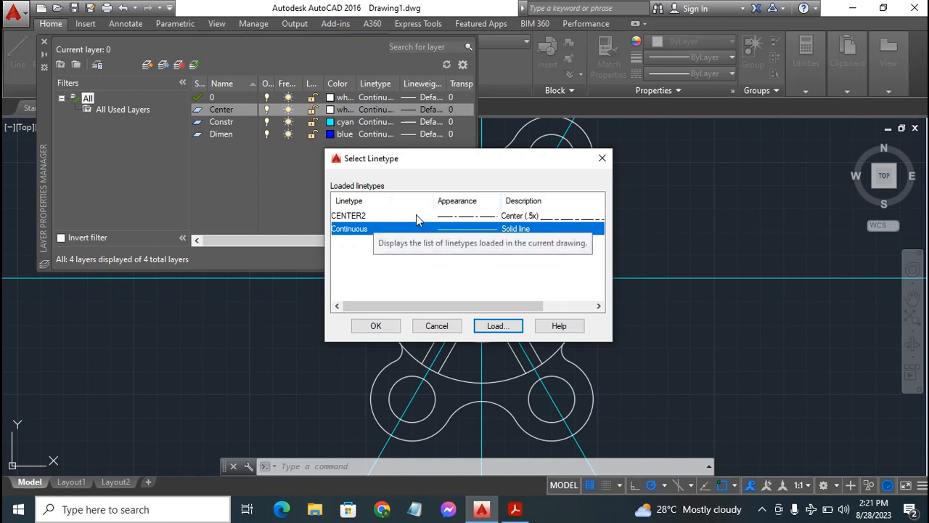
pyautogui.click(416, 216)
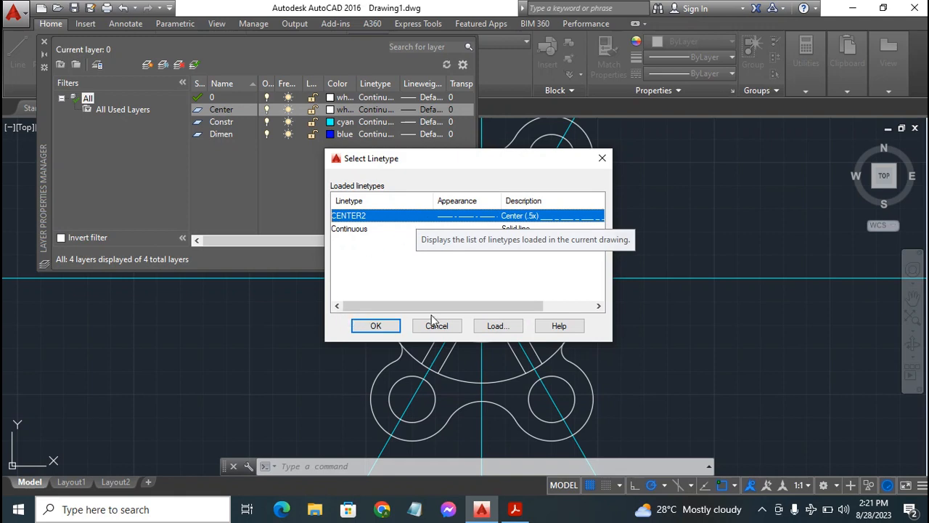
pyautogui.click(376, 326)
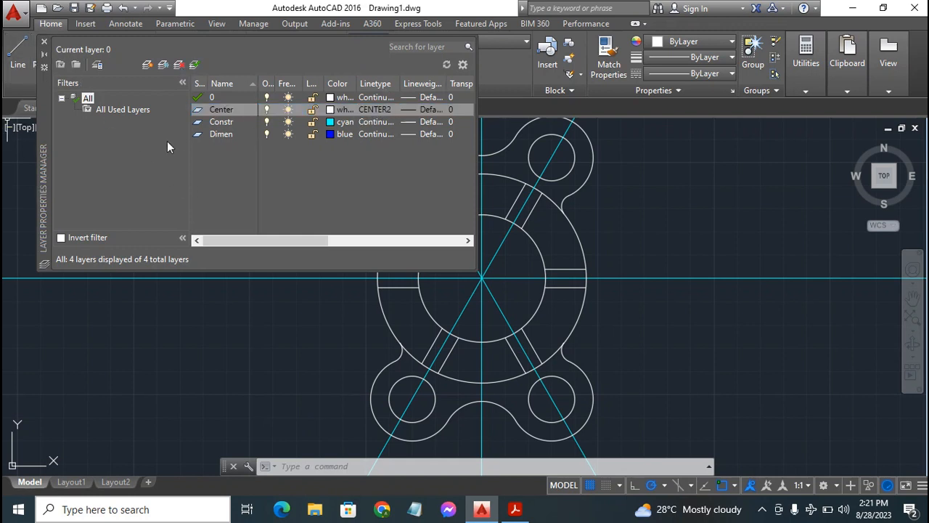
pyautogui.click(44, 41)
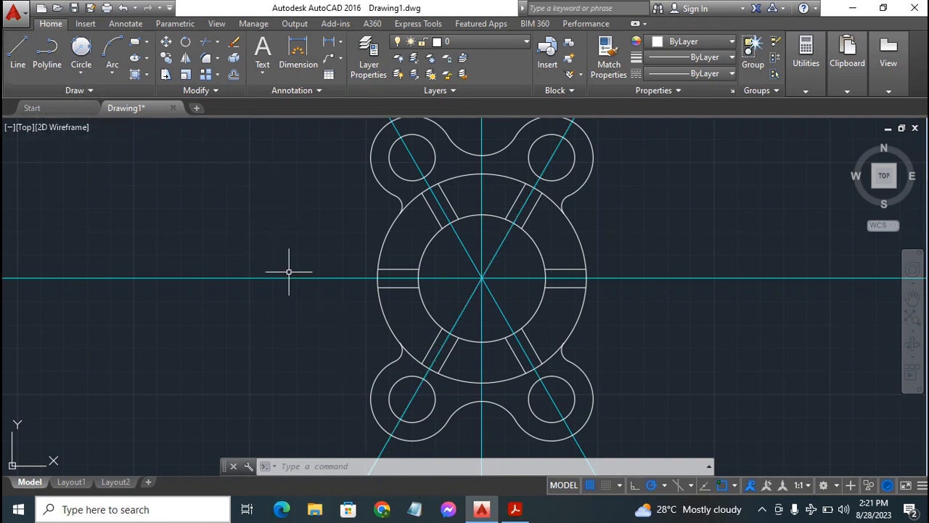
# Draw lines on layer 0 from the upper-left rib's outer midpoint to the flange centre and out to the upper-right rib's outer midpoint
pyautogui.click(18, 48)
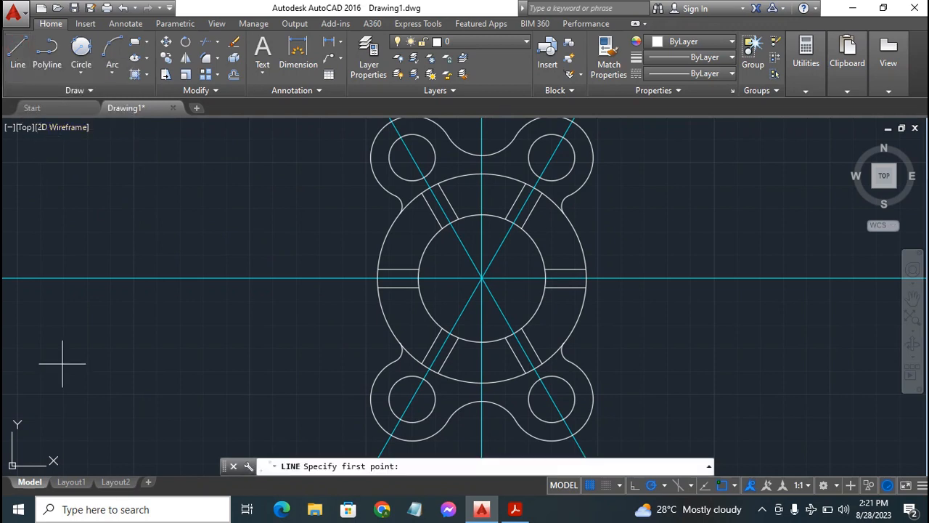
pyautogui.click(435, 183)
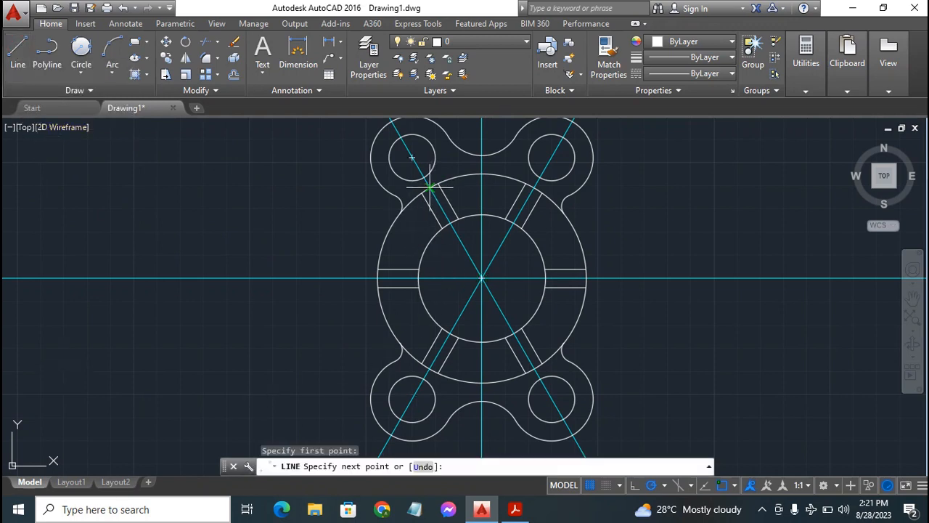
pyautogui.click(481, 276)
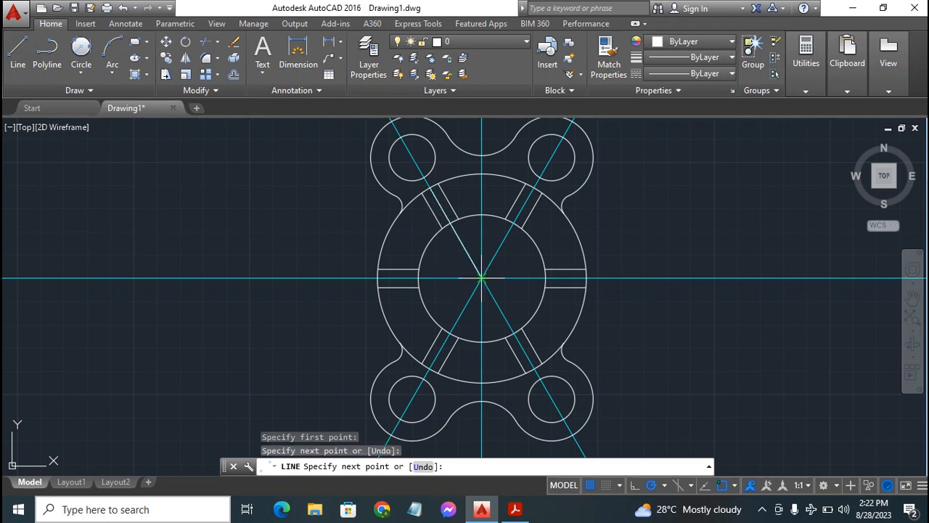
pyautogui.click(534, 187)
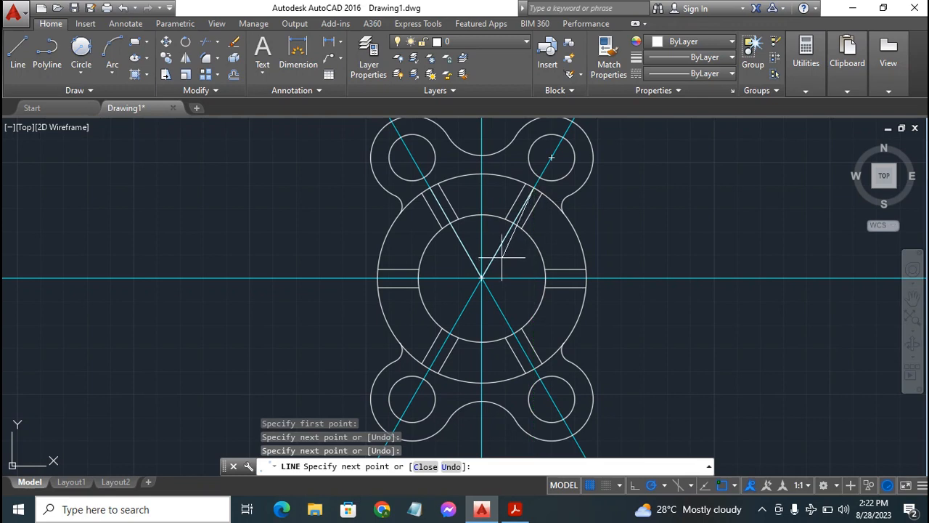
pyautogui.press('Escape')
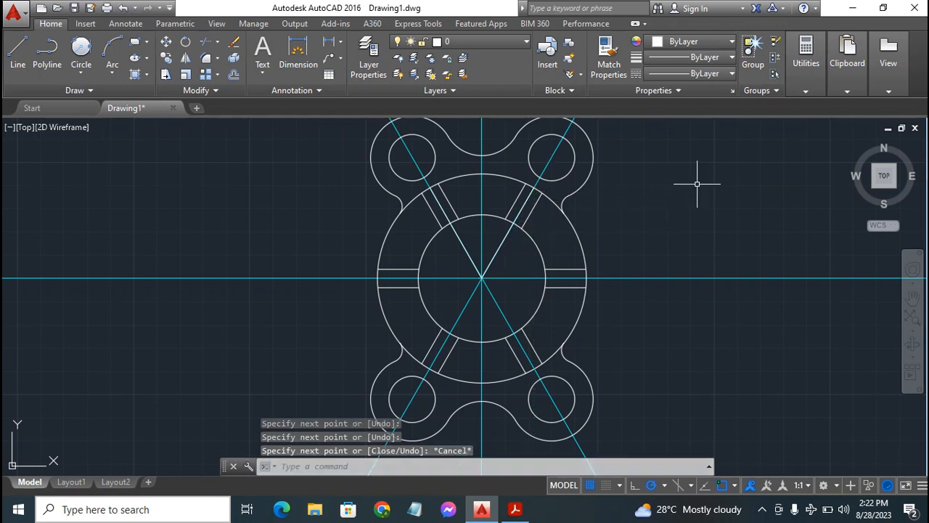
# Delete the two layer 0 lines running from the flange centre through the upper ribs
pyautogui.click(500, 246)
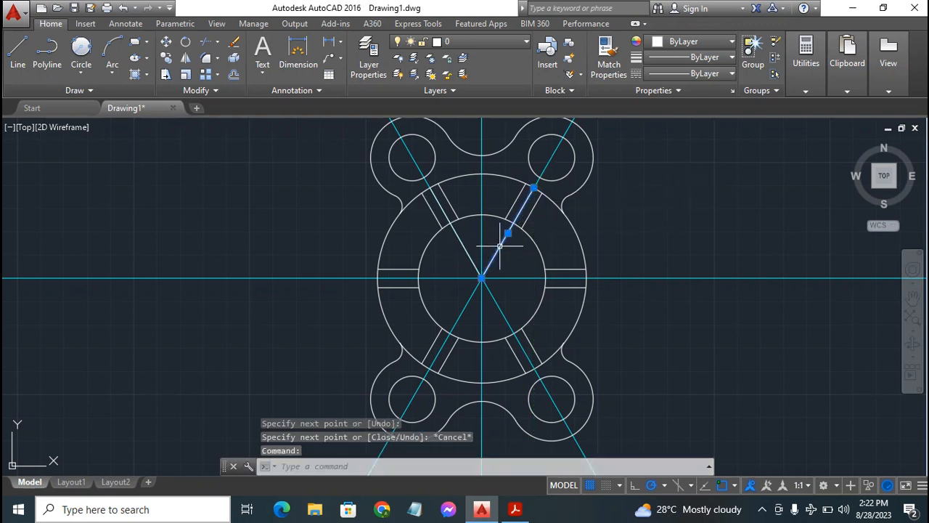
pyautogui.click(459, 235)
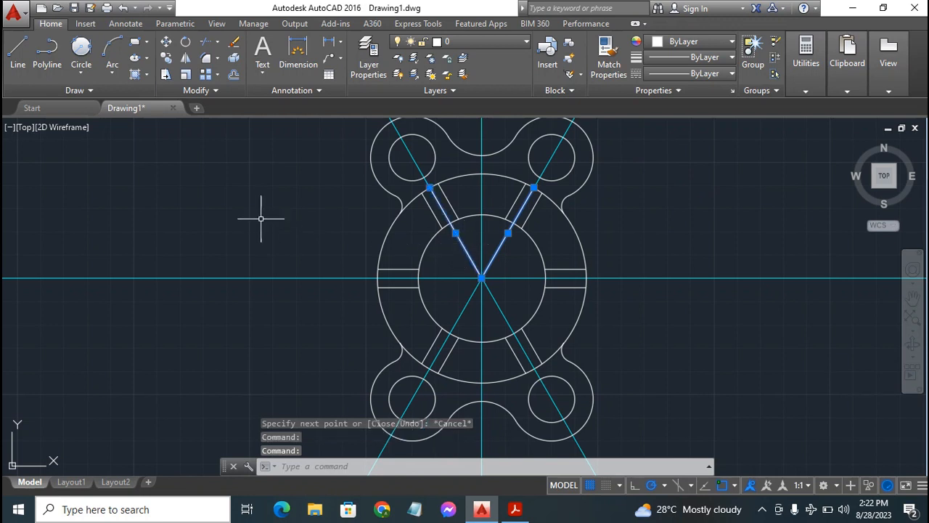
pyautogui.press('Delete')
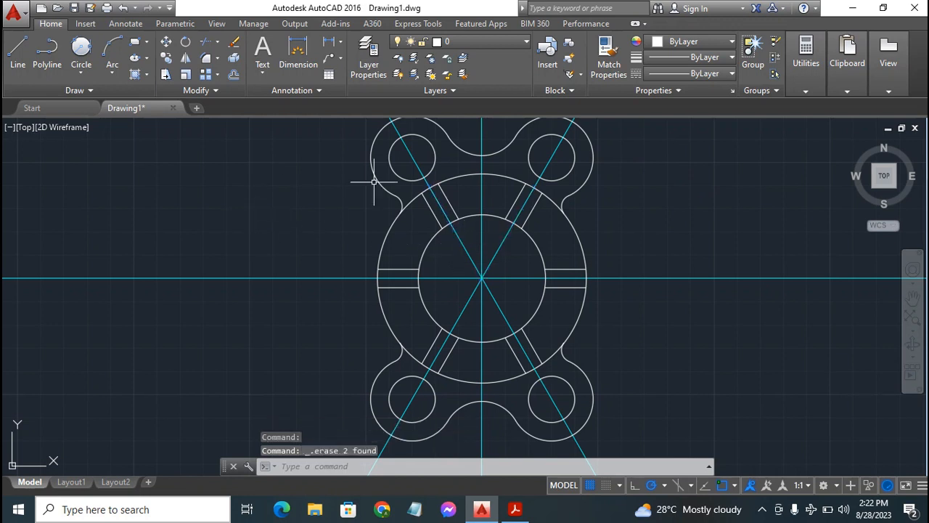
# On the Center layer, draw centerlines from the flange centre along both upper ribs to the radius 45 circle
pyautogui.click(511, 43)
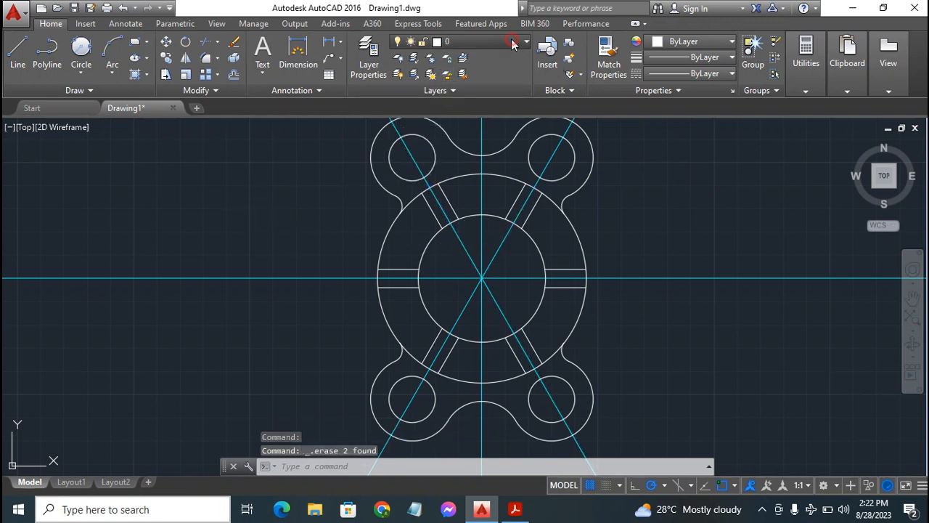
pyautogui.click(207, 169)
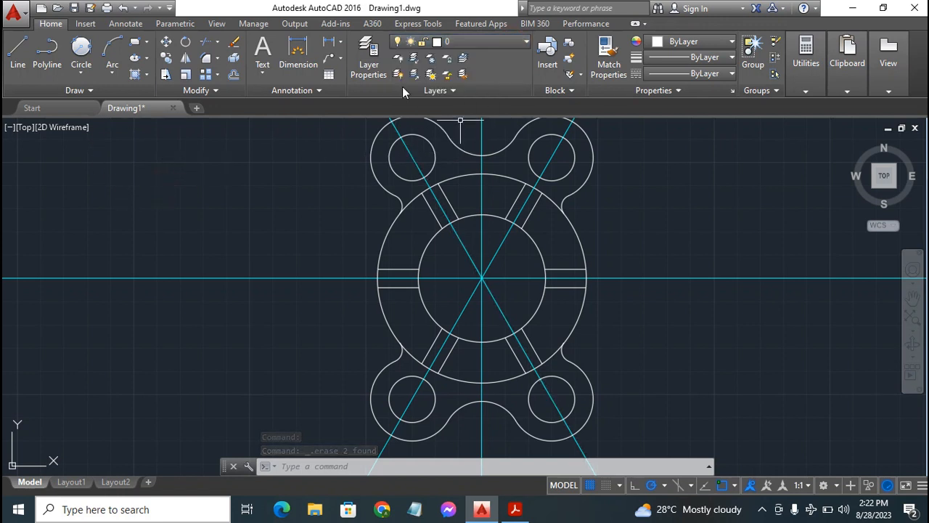
pyautogui.click(475, 42)
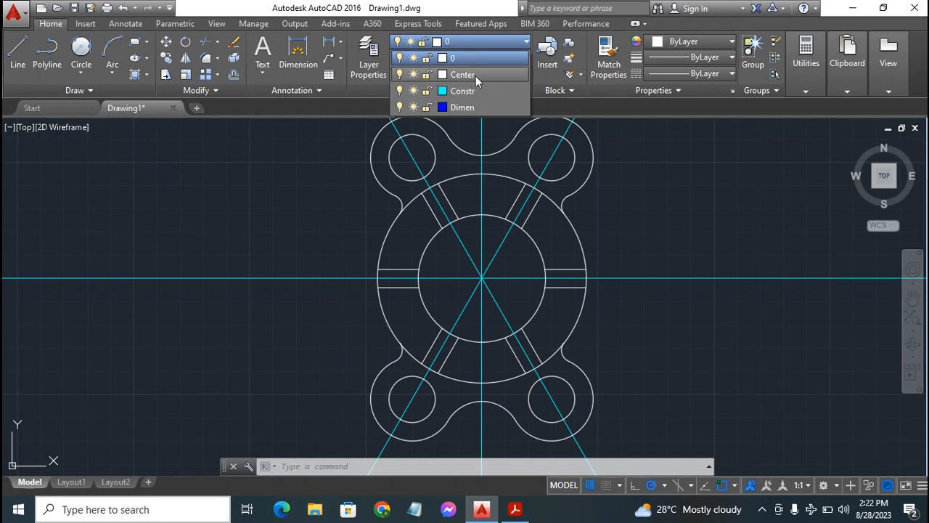
pyautogui.click(477, 75)
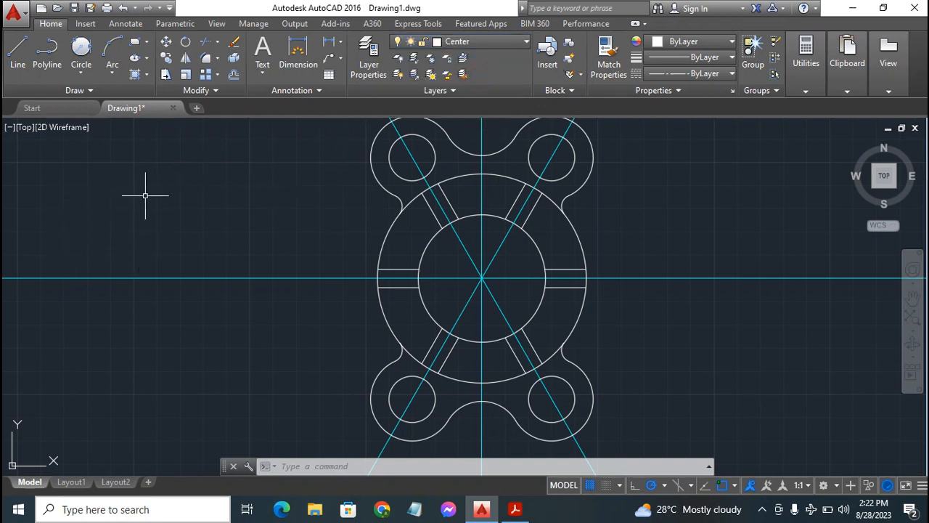
pyautogui.click(18, 47)
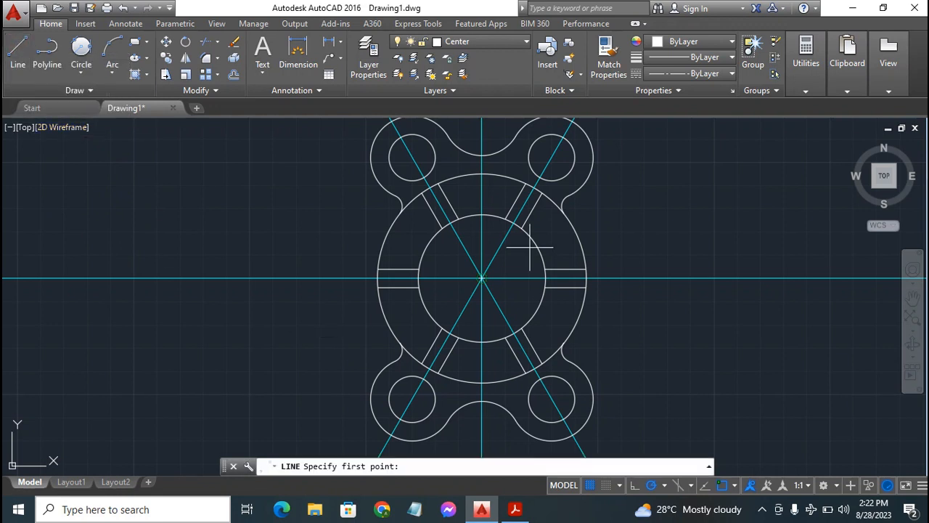
pyautogui.click(430, 187)
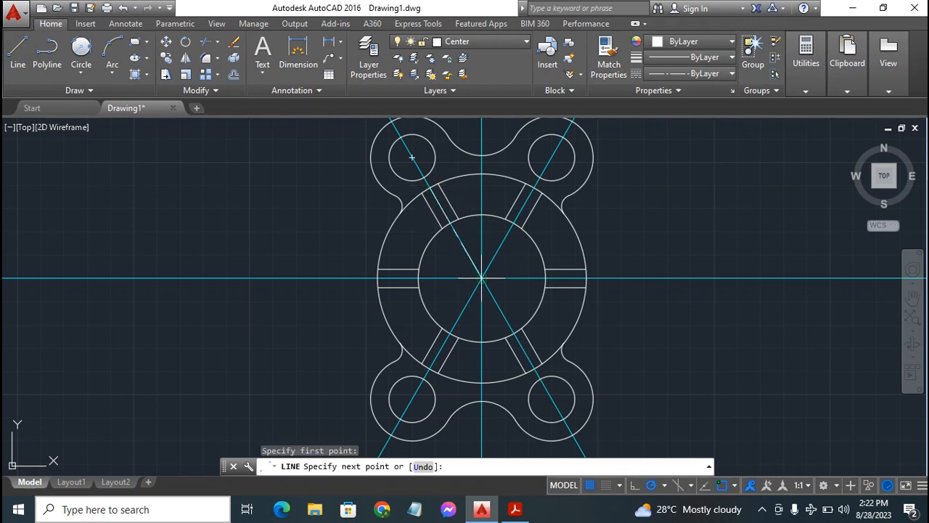
pyautogui.click(493, 286)
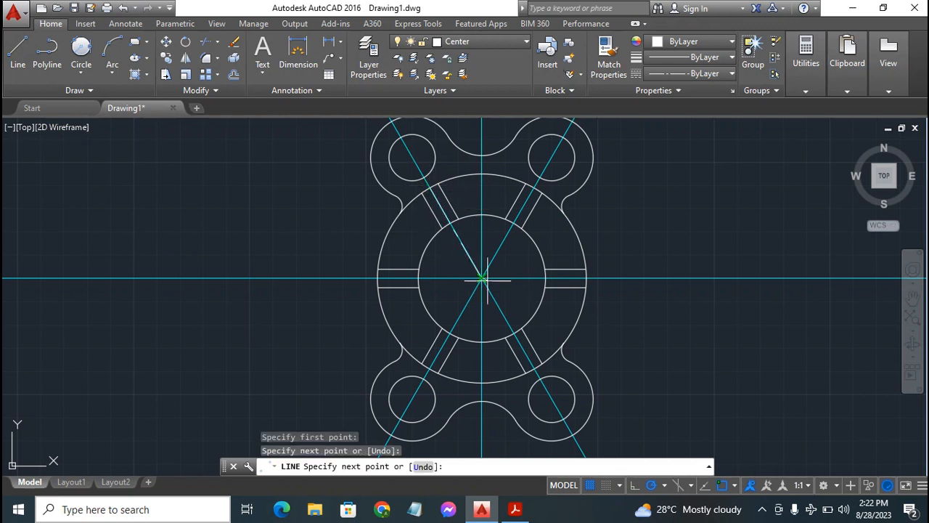
pyautogui.click(533, 187)
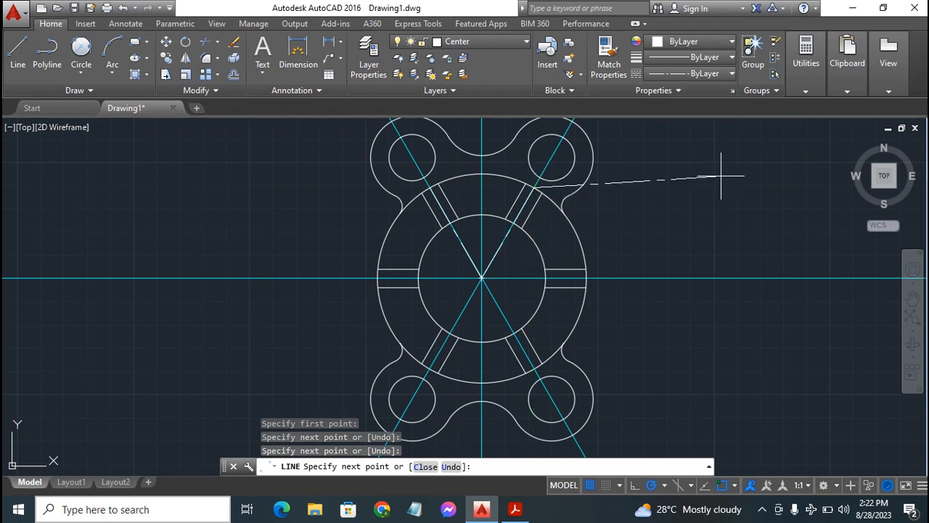
pyautogui.press('Escape')
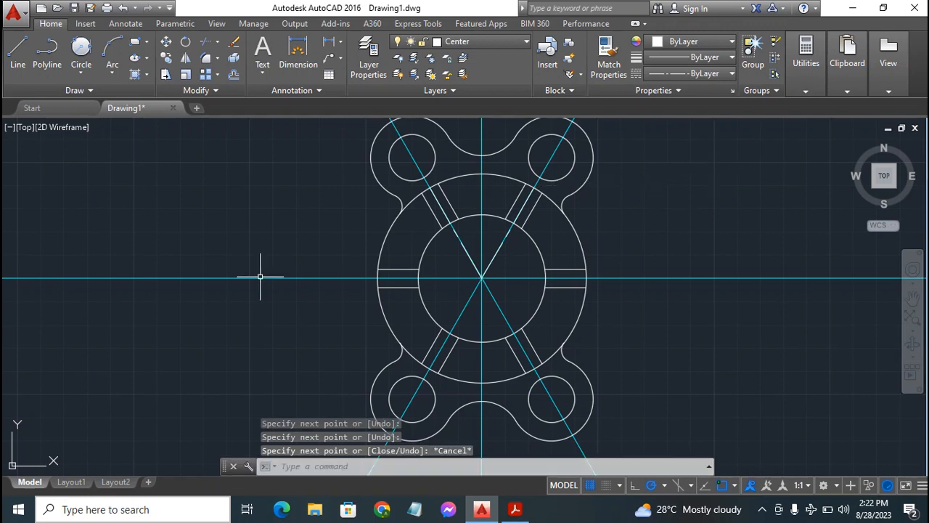
# Turn off the Constr layer to hide the construction lines
pyautogui.click(482, 41)
pyautogui.click(317, 170)
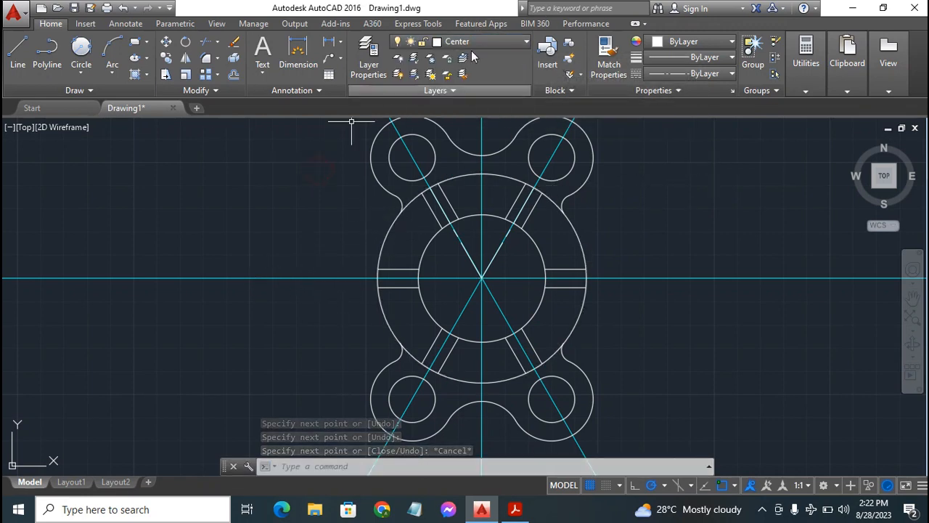
pyautogui.click(480, 39)
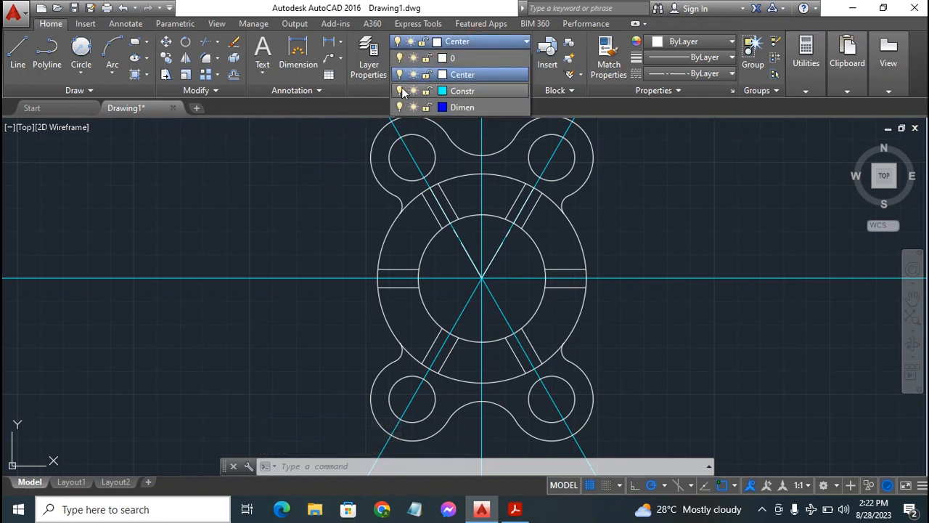
pyautogui.click(400, 91)
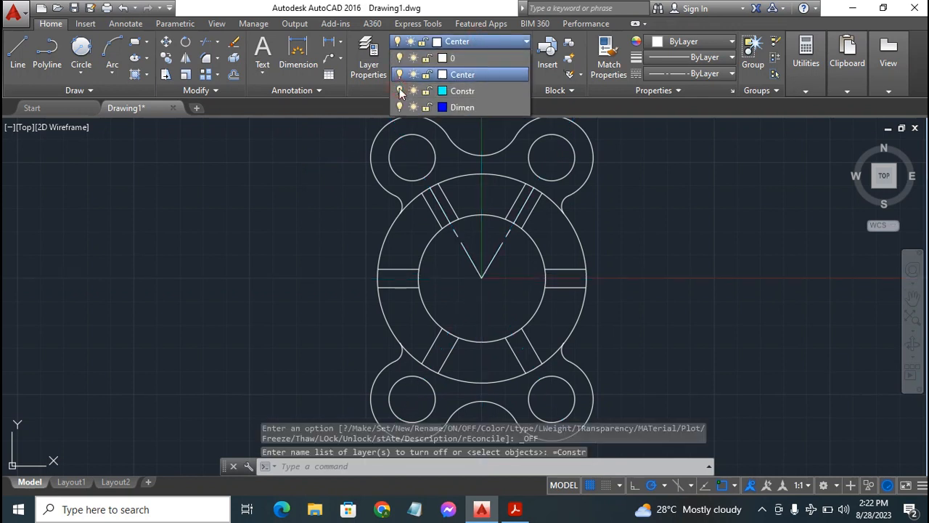
pyautogui.click(705, 224)
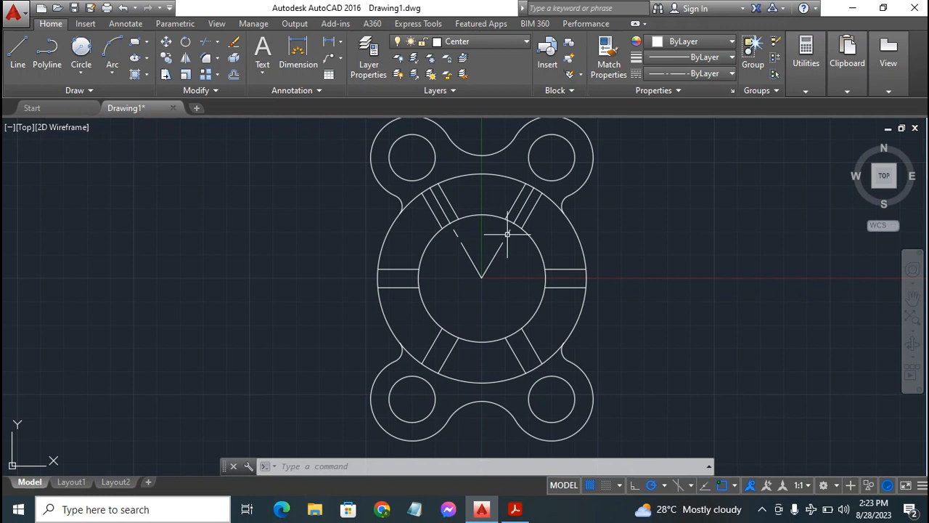
# Set the drawing's linetype scale factor to .25 with LTSCALE
pyautogui.click(469, 255)
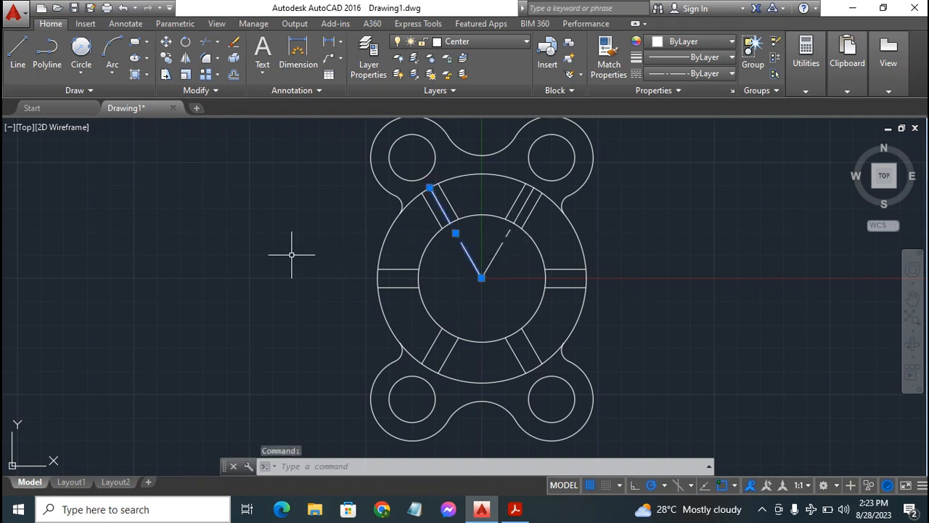
pyautogui.click(497, 250)
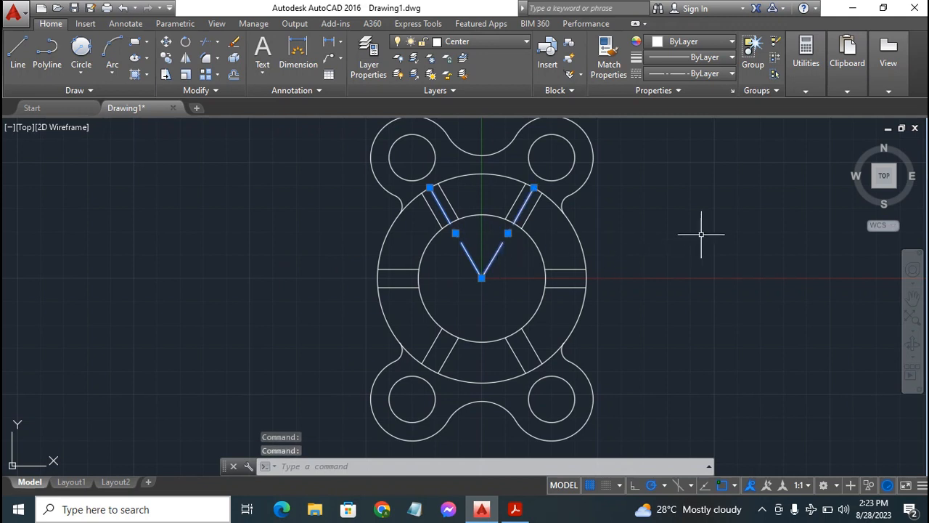
pyautogui.write('LTSca')
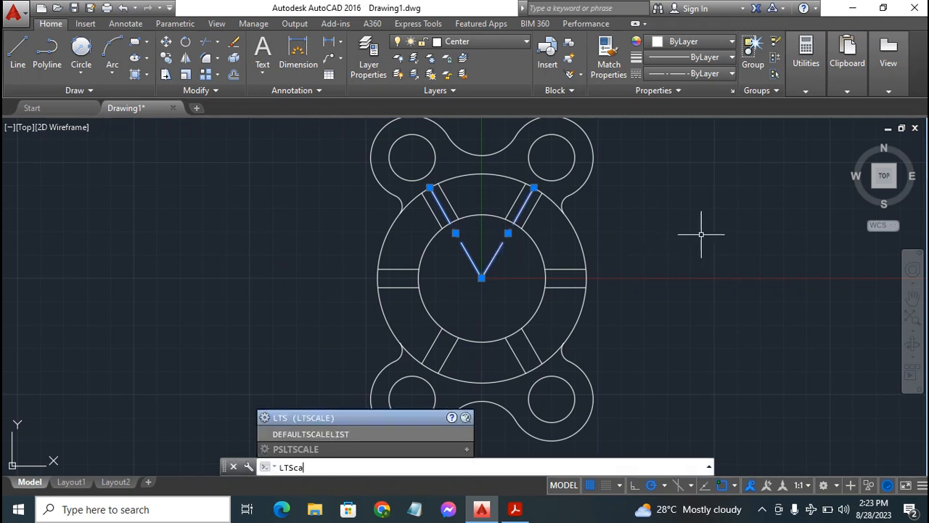
pyautogui.write('le')
pyautogui.press('Return')
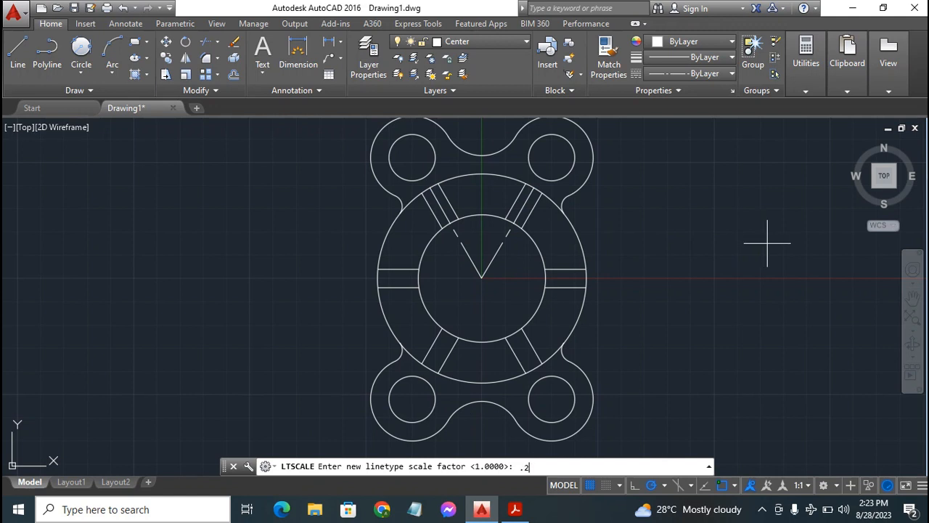
pyautogui.press('Return')
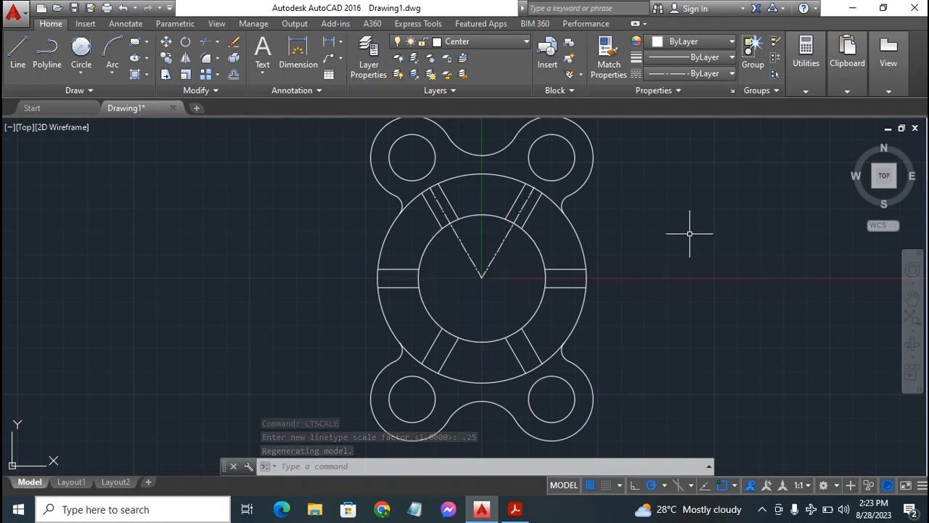
# Review the dimensions of the flange exercise on PDF page 20 in Acrobat Reader and return to AutoCAD
pyautogui.press('Escape')
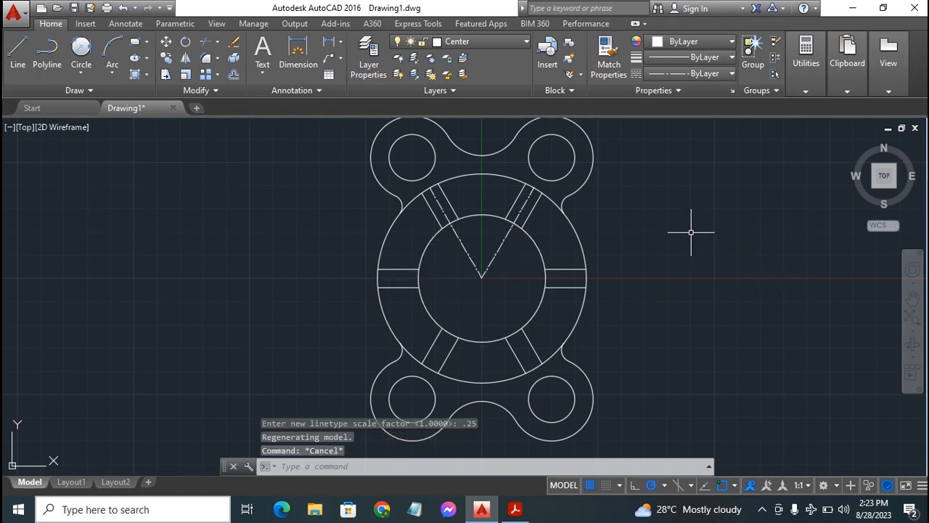
pyautogui.press('Escape')
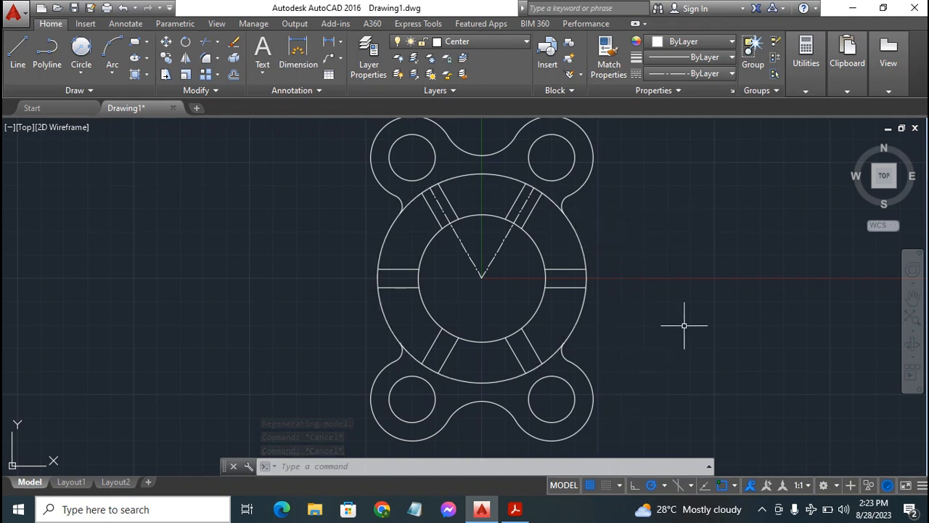
pyautogui.click(516, 510)
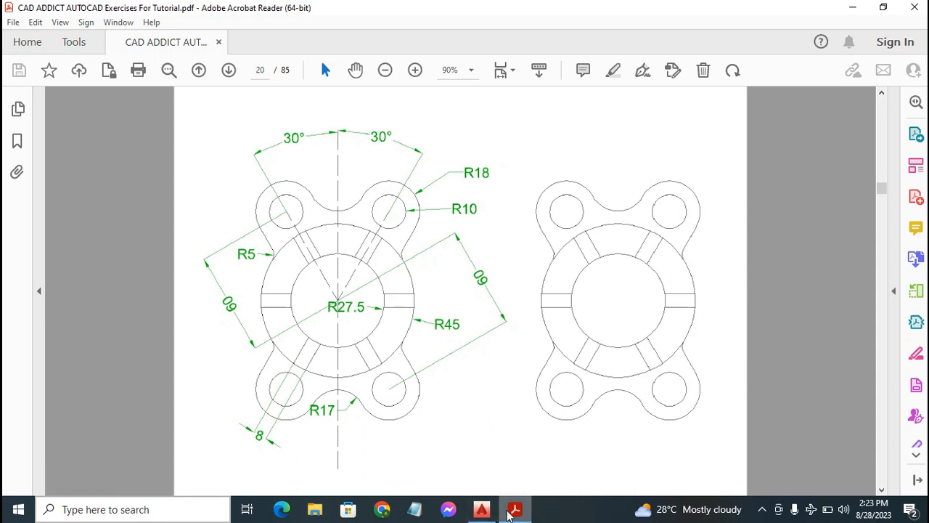
pyautogui.moveTo(483, 511)
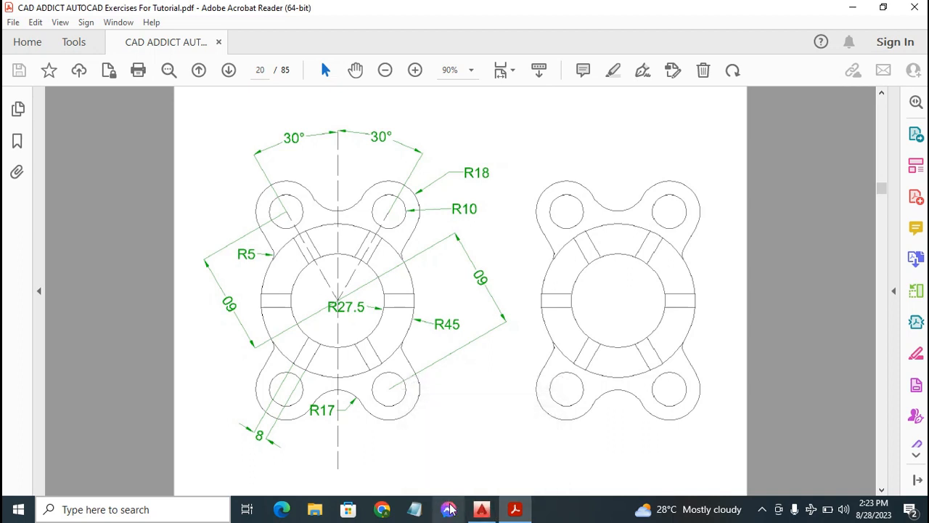
pyautogui.click(492, 512)
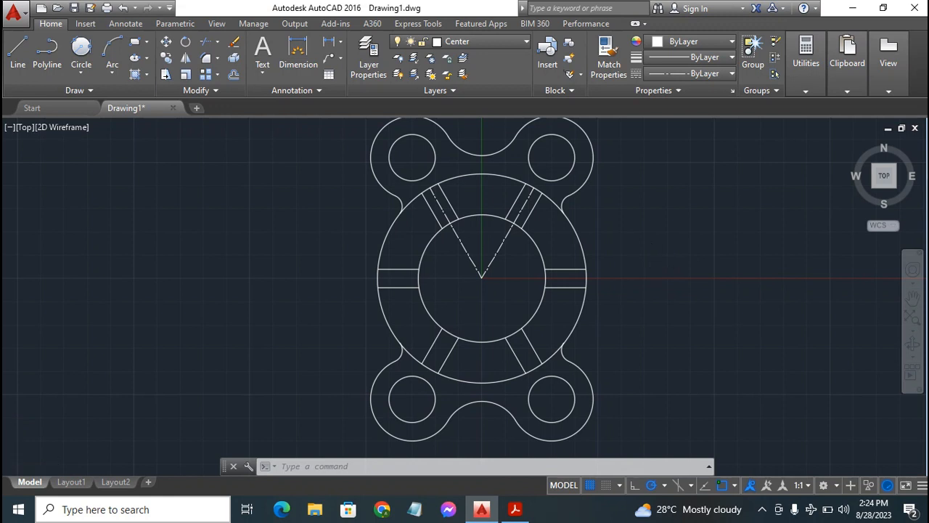
# Make Dimen the current layer
pyautogui.scroll(-2, 652, 268)
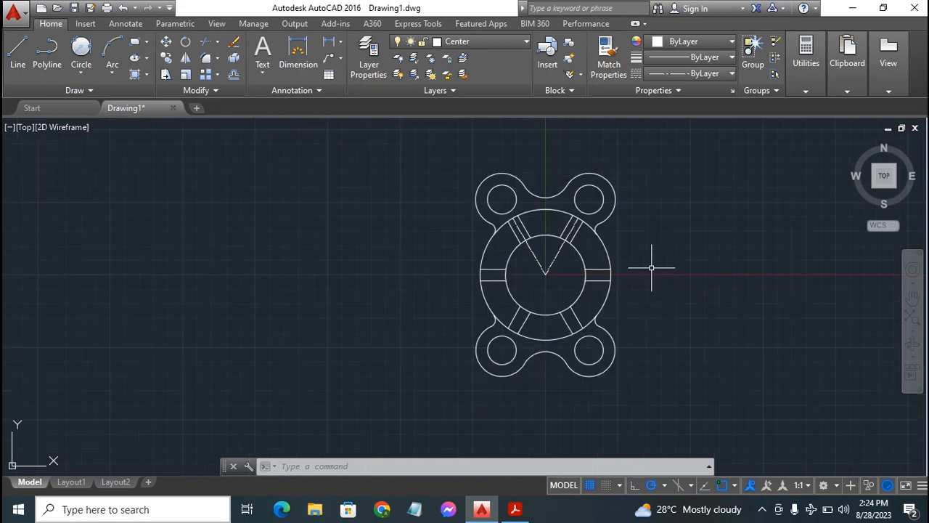
pyautogui.click(913, 298)
pyautogui.moveTo(558, 277); pyautogui.dragTo(458, 278)
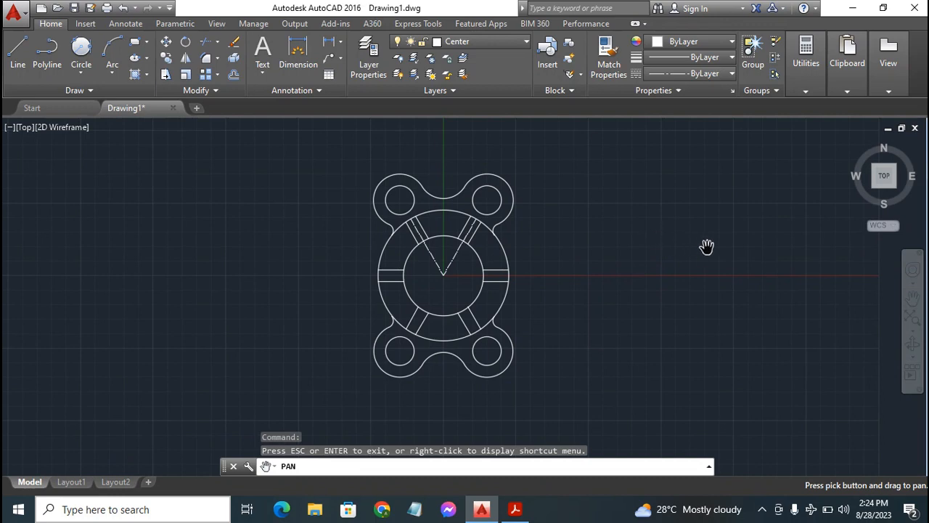
pyautogui.scroll(2, 640, 276)
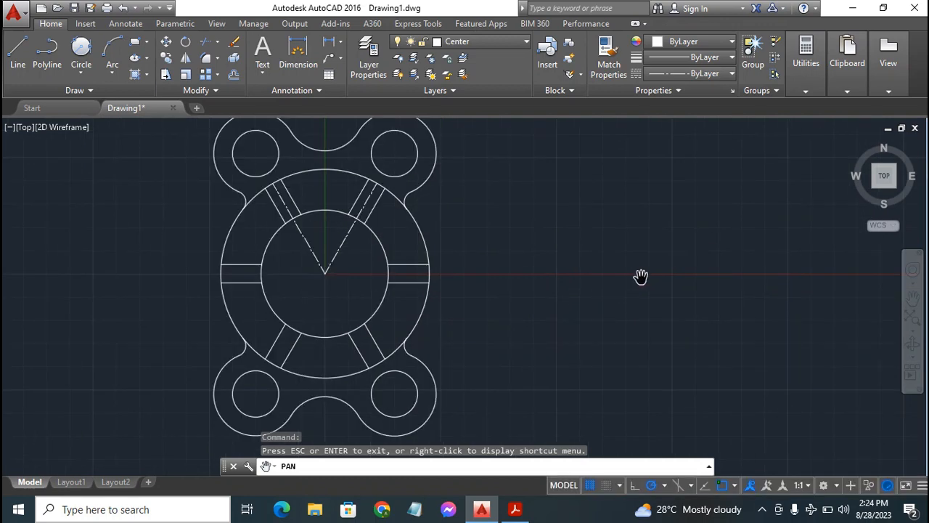
pyautogui.click(487, 43)
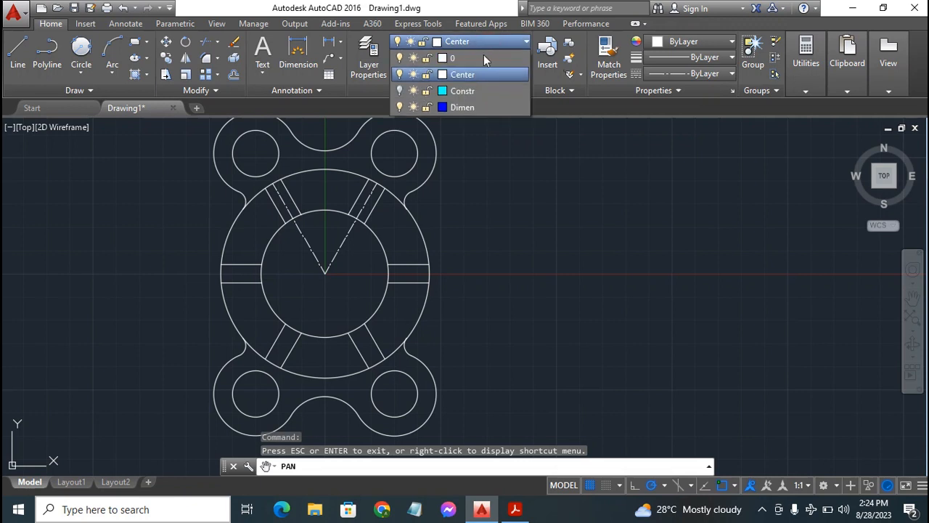
pyautogui.click(479, 106)
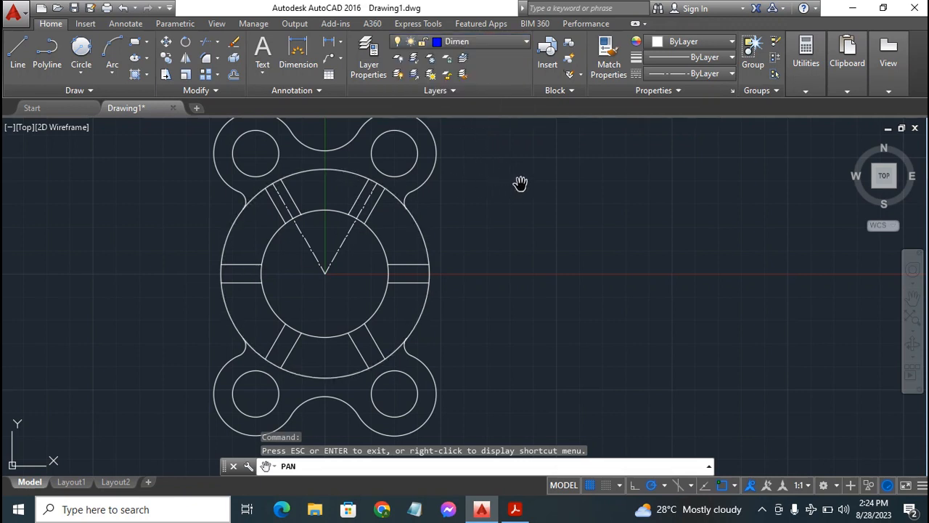
pyautogui.press('Escape')
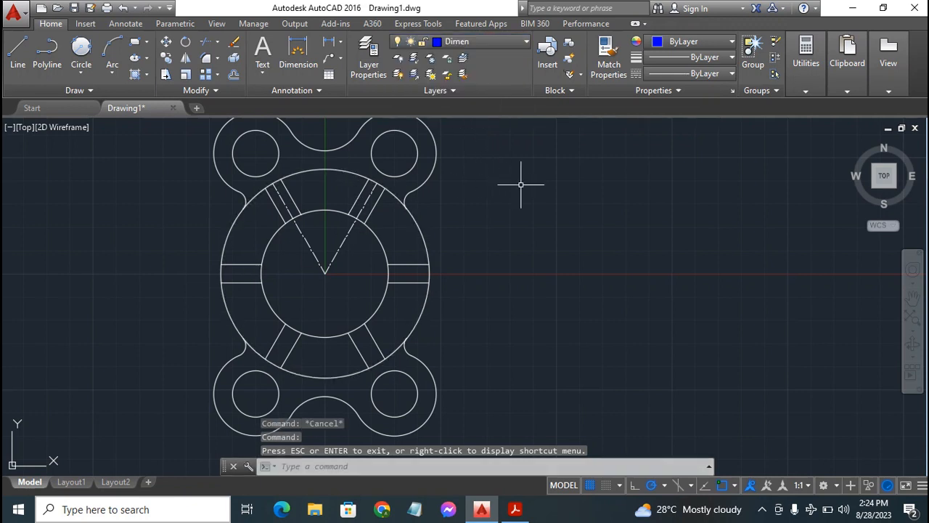
# Place a diameter dimension on the flange's inner circle with its text outside the flange
pyautogui.click(298, 53)
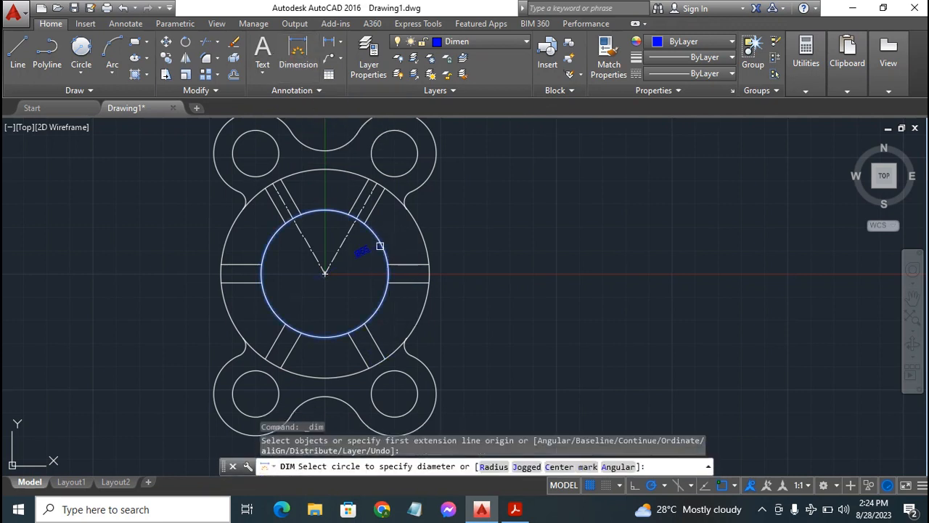
pyautogui.click(380, 246)
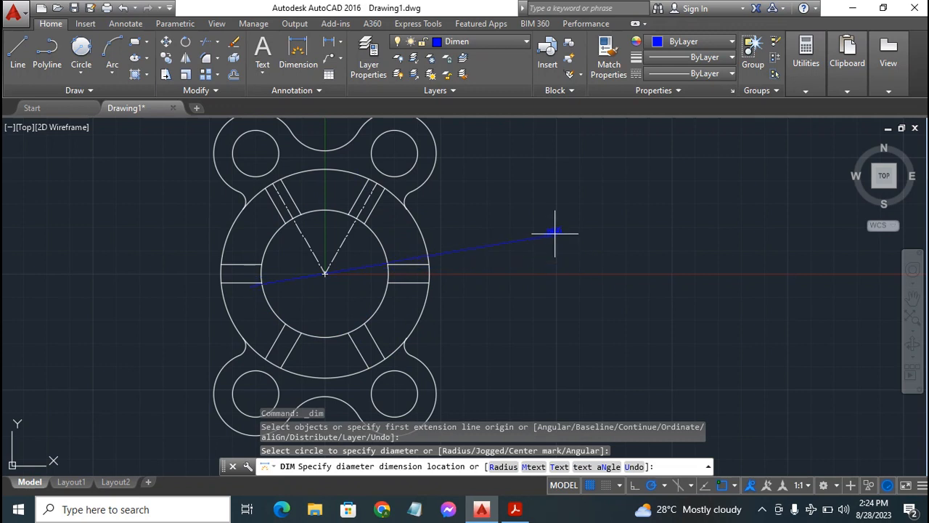
pyautogui.click(523, 232)
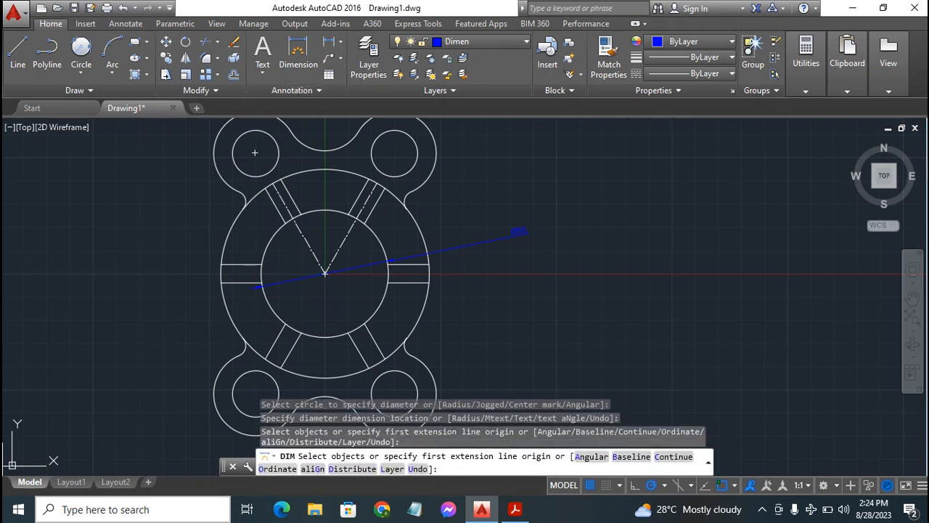
# Modify the ISO-25 dimension style so that dimension lines are not drawn between the extension lines
pyautogui.click(295, 90)
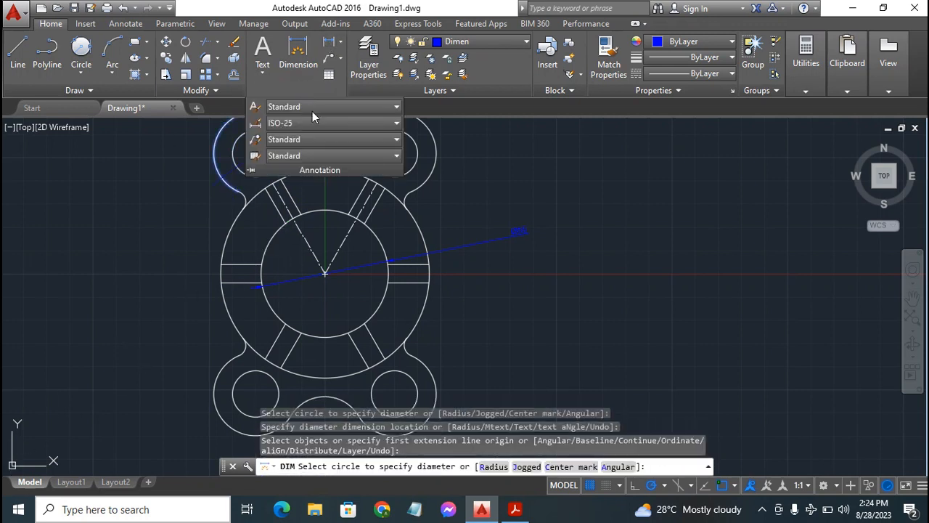
pyautogui.click(258, 123)
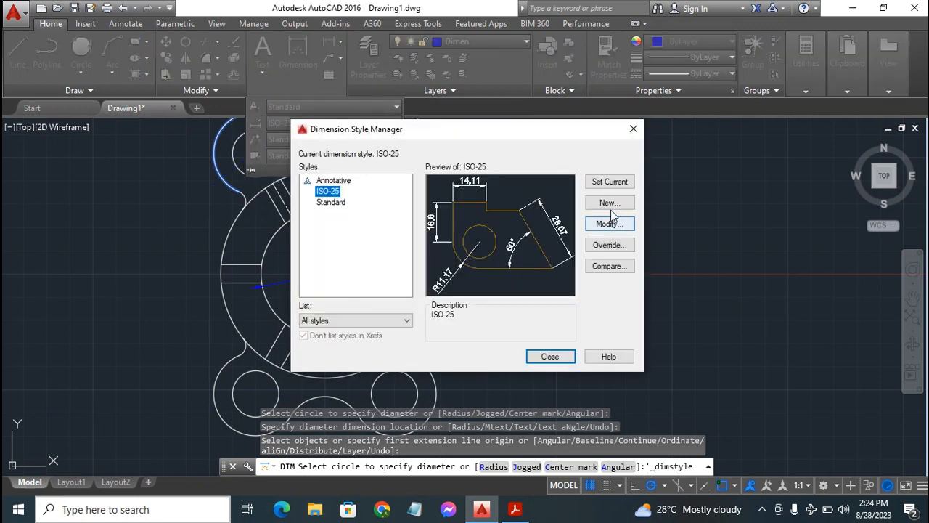
pyautogui.click(610, 225)
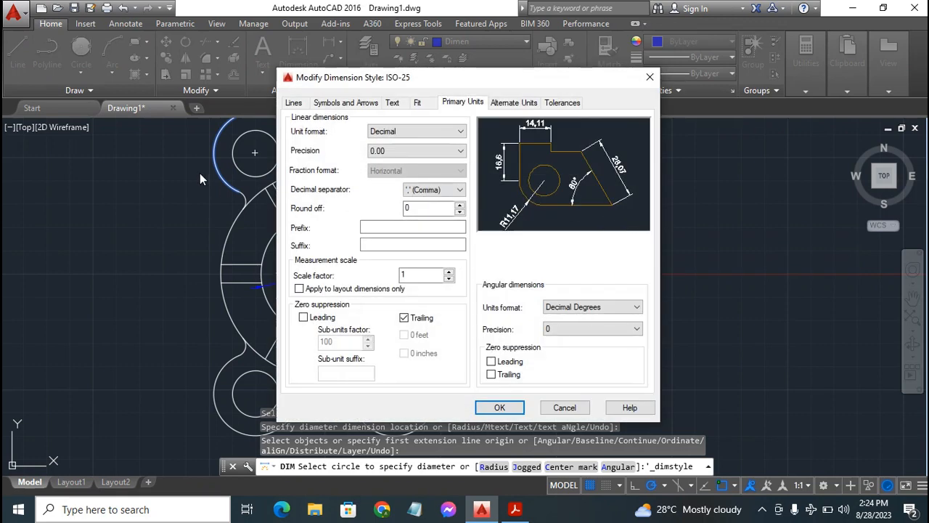
pyautogui.click(393, 105)
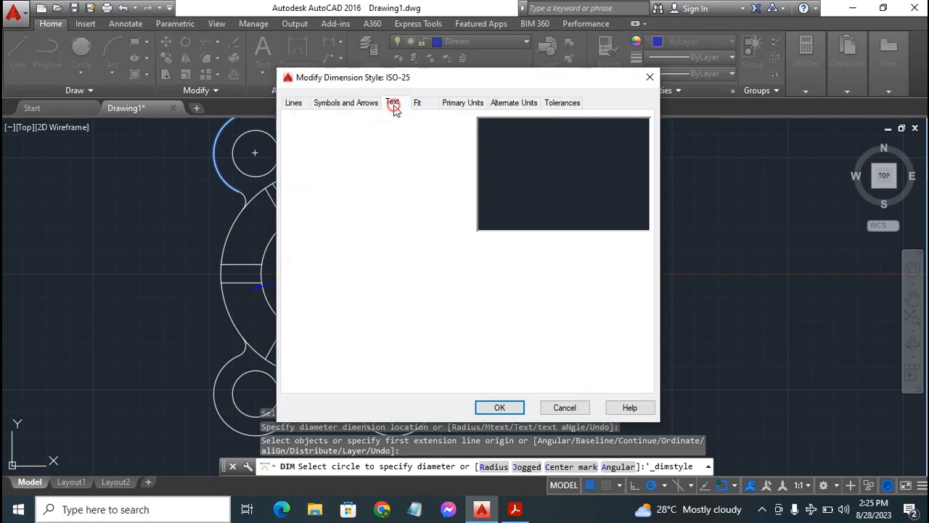
pyautogui.click(417, 104)
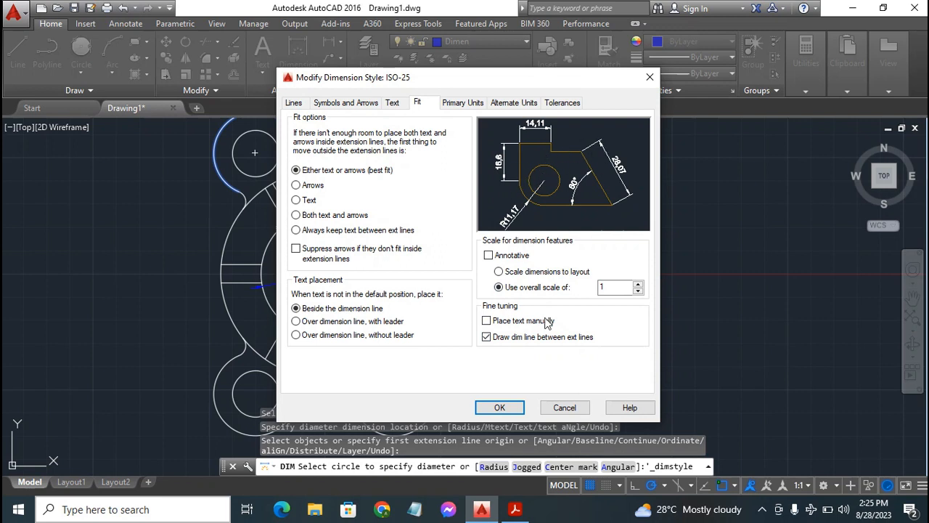
pyautogui.click(486, 337)
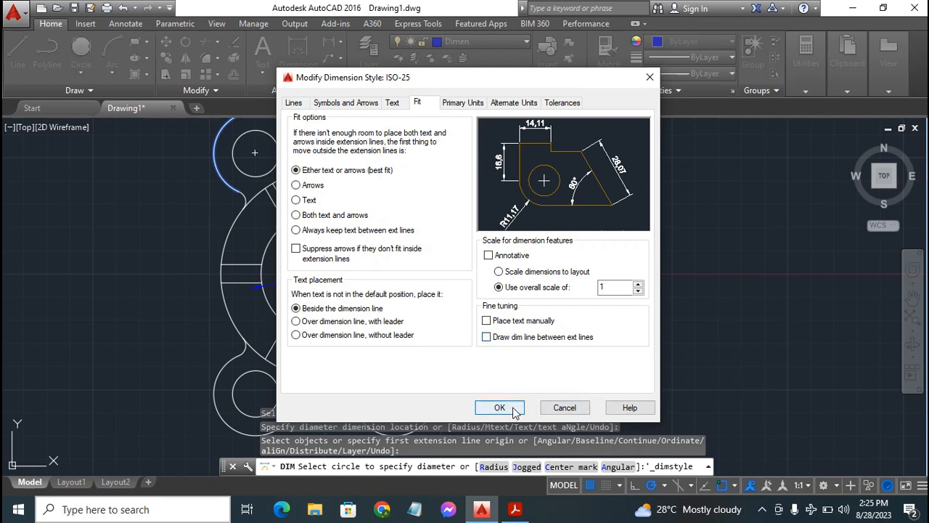
# Set the ISO-25 dimension text height to 4 and apply the style changes
pyautogui.click(393, 103)
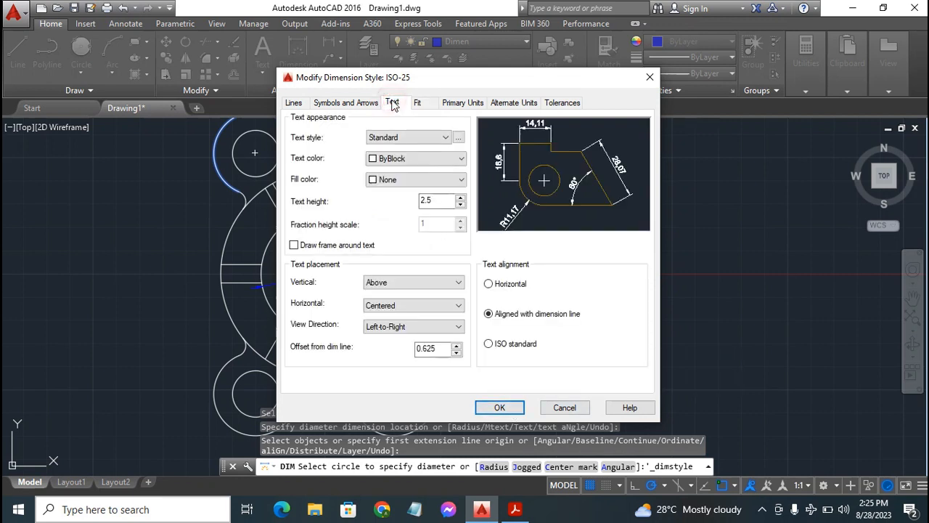
pyautogui.click(443, 200)
pyautogui.press('BackSpace')
pyautogui.press('BackSpace')
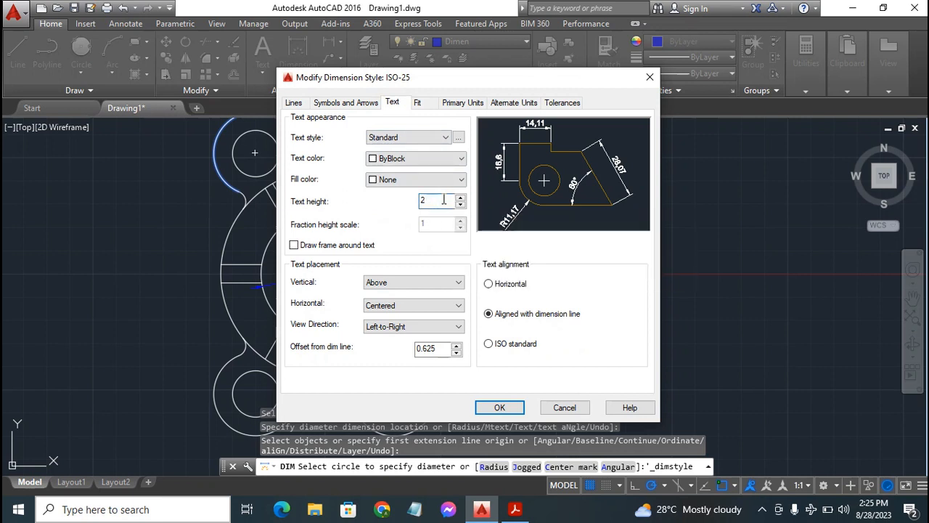
pyautogui.write('4')
pyautogui.click(500, 406)
pyautogui.click(549, 355)
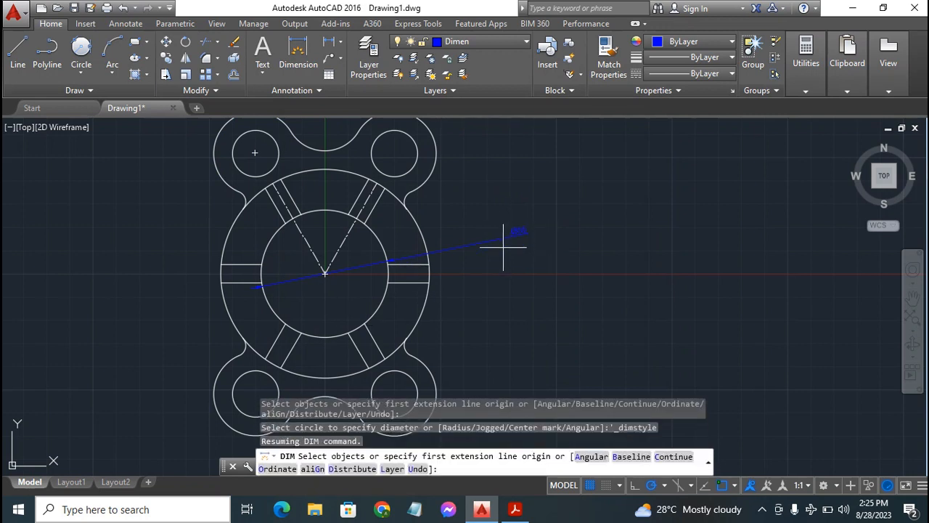
# Delete the inner circle's diameter dimension and place a new one with its text outside the flange
pyautogui.press('Escape')
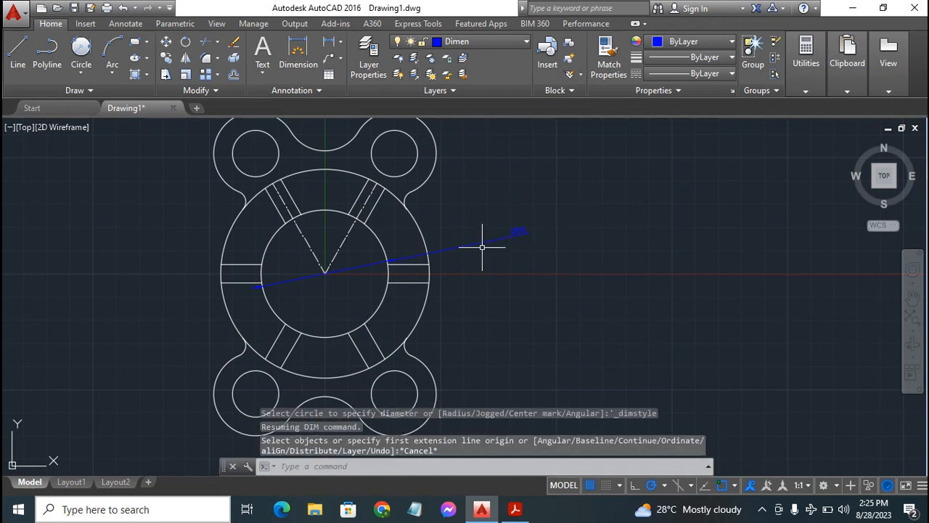
pyautogui.click(485, 242)
pyautogui.press('Delete')
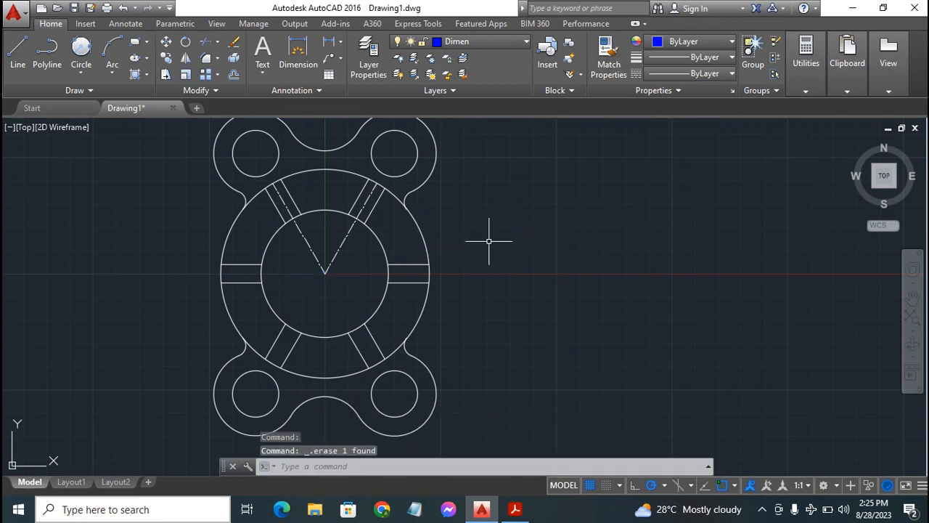
pyautogui.click(298, 52)
pyautogui.click(388, 271)
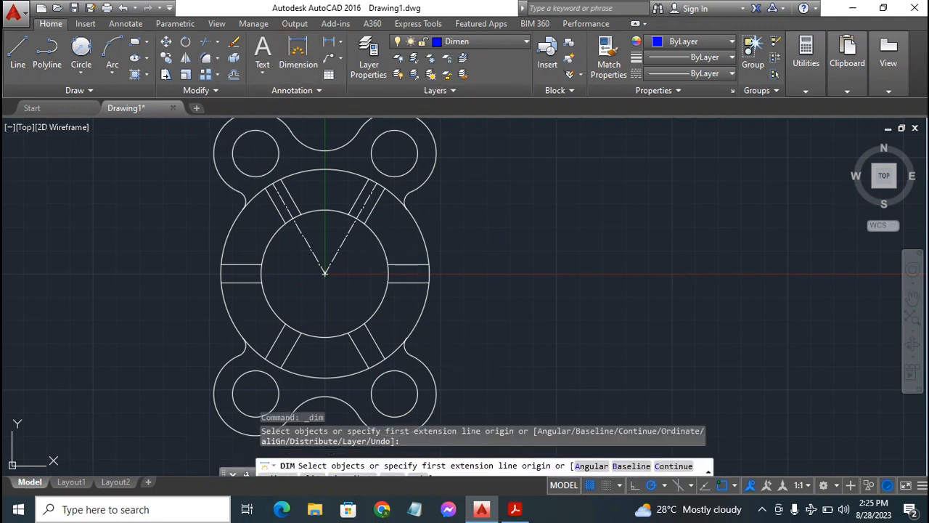
pyautogui.click(384, 245)
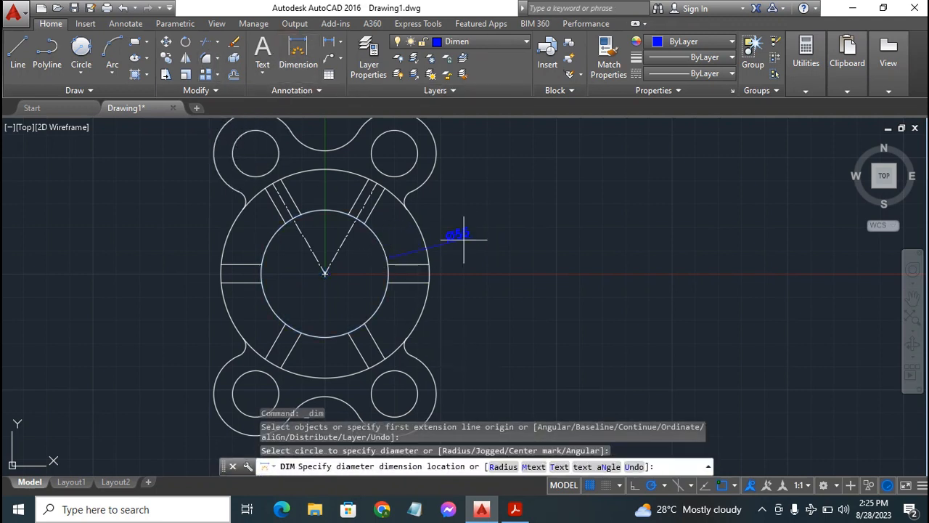
pyautogui.click(506, 209)
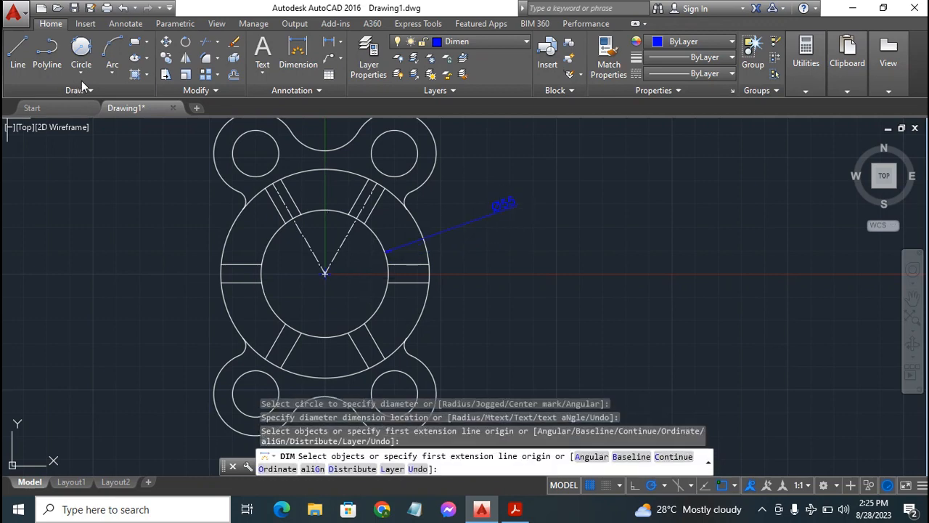
# Dimension the diameter of the flange's outer ring circle and the width of the horizontal rib on its right side
pyautogui.click(423, 306)
pyautogui.click(423, 306)
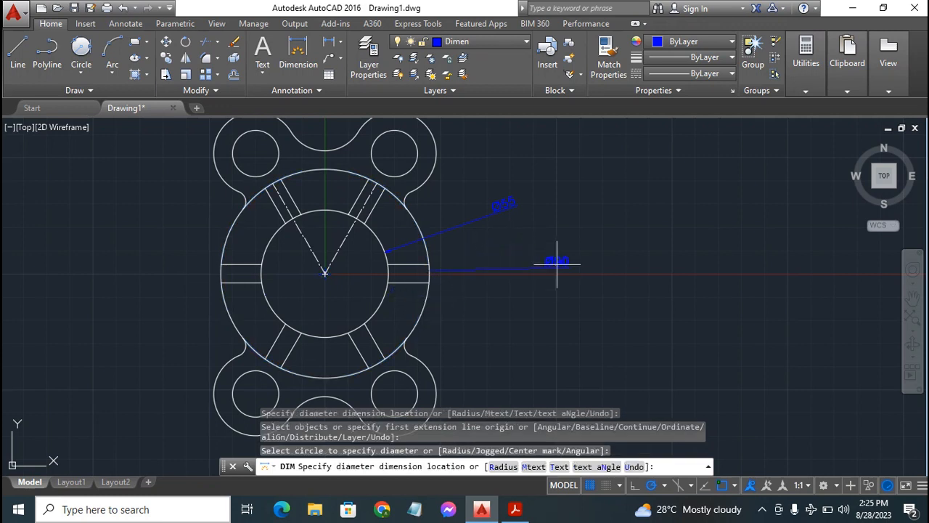
pyautogui.click(553, 225)
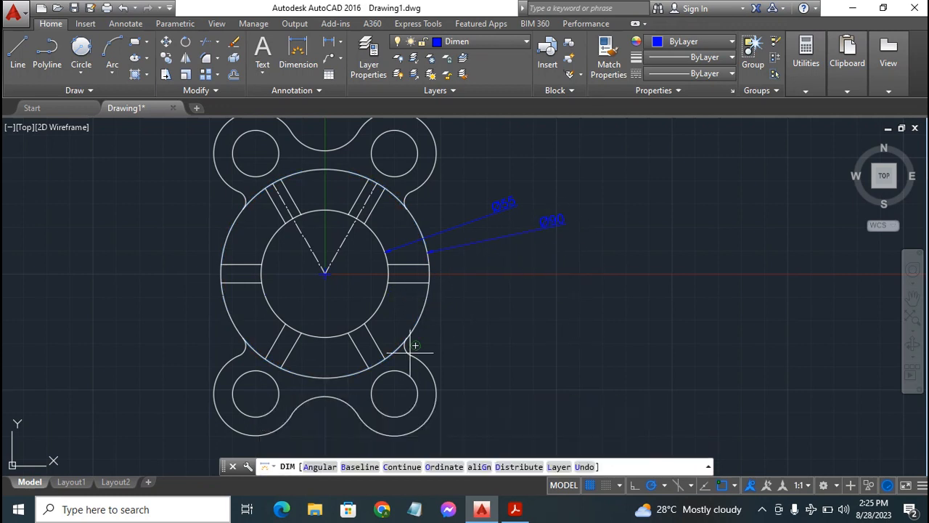
pyautogui.click(429, 264)
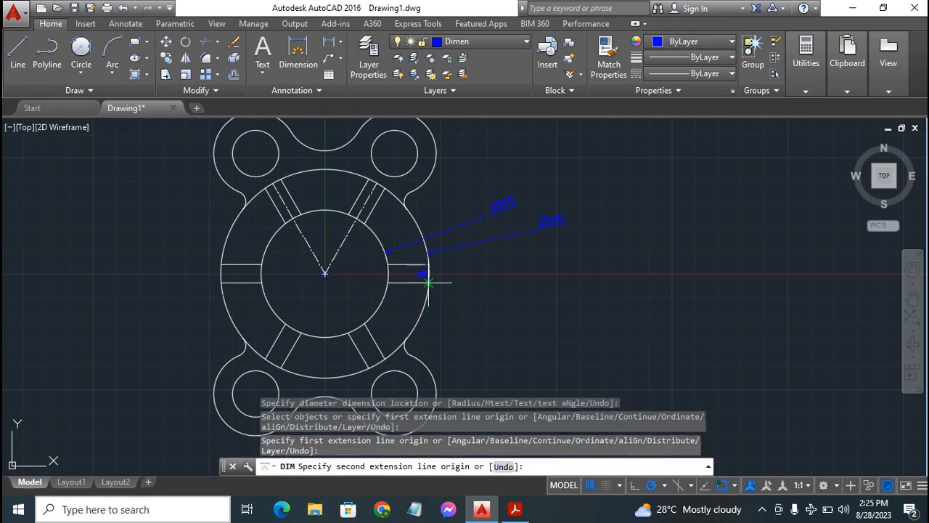
pyautogui.click(429, 282)
pyautogui.click(524, 289)
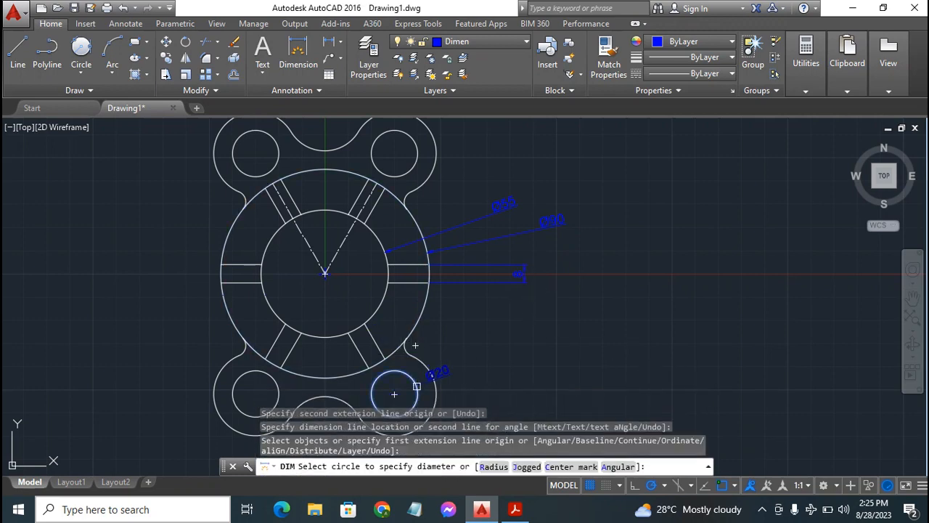
# Dimension the diameter of the lower-right hole and the radius of the outer lobe arc around it, placing both texts outside the flange
pyautogui.click(394, 395)
pyautogui.click(509, 372)
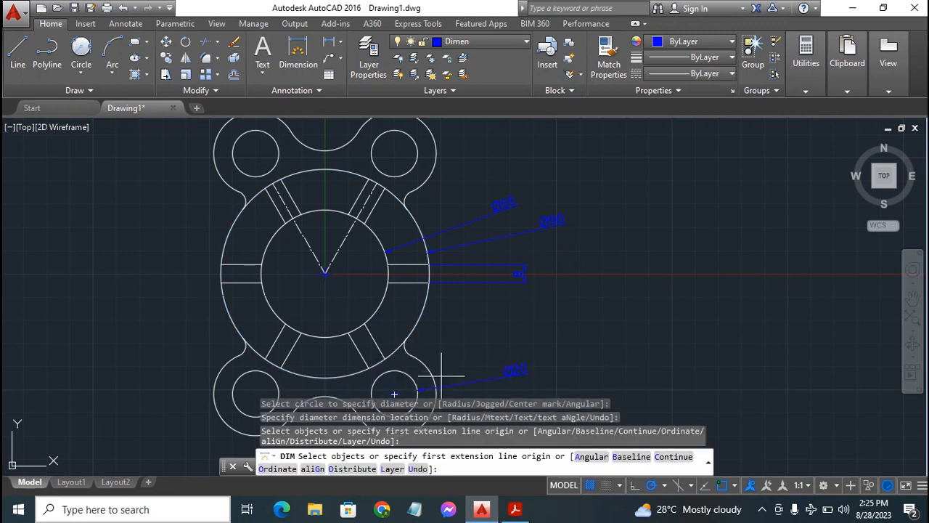
pyautogui.click(435, 367)
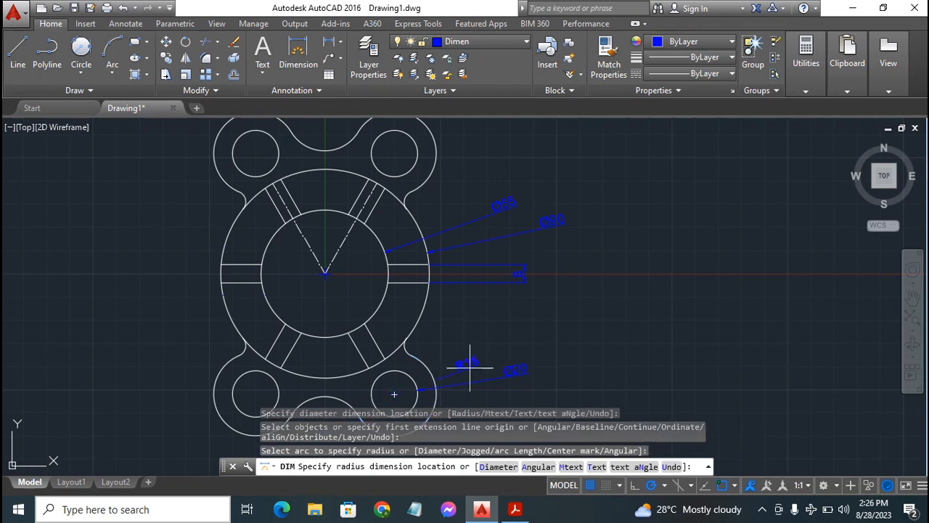
pyautogui.click(508, 337)
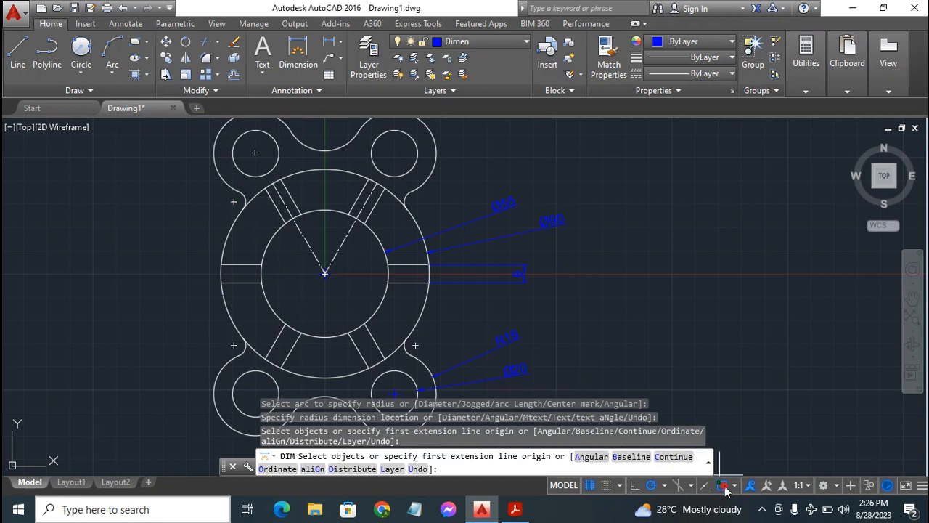
# Dimension the radius of the small upper-left fillet and the radius of the concave arc between the two bottom lobes
pyautogui.click(243, 198)
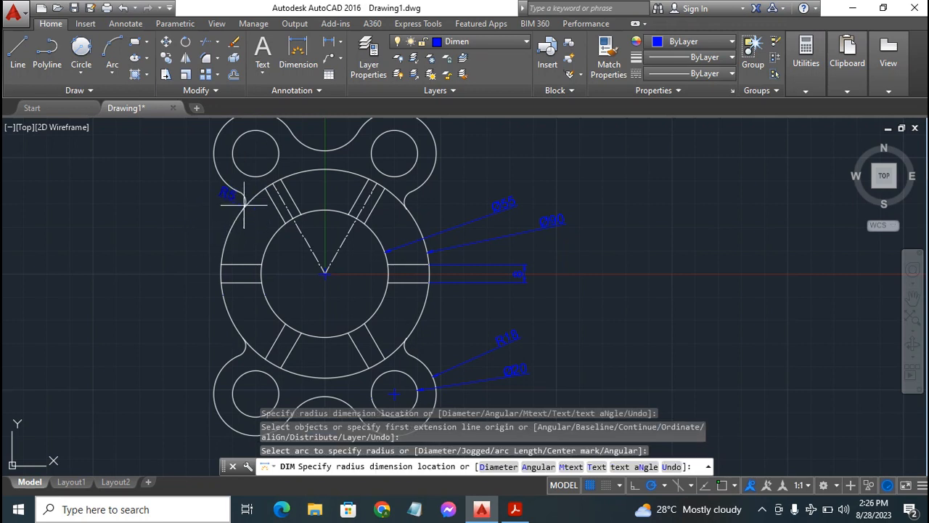
pyautogui.click(242, 199)
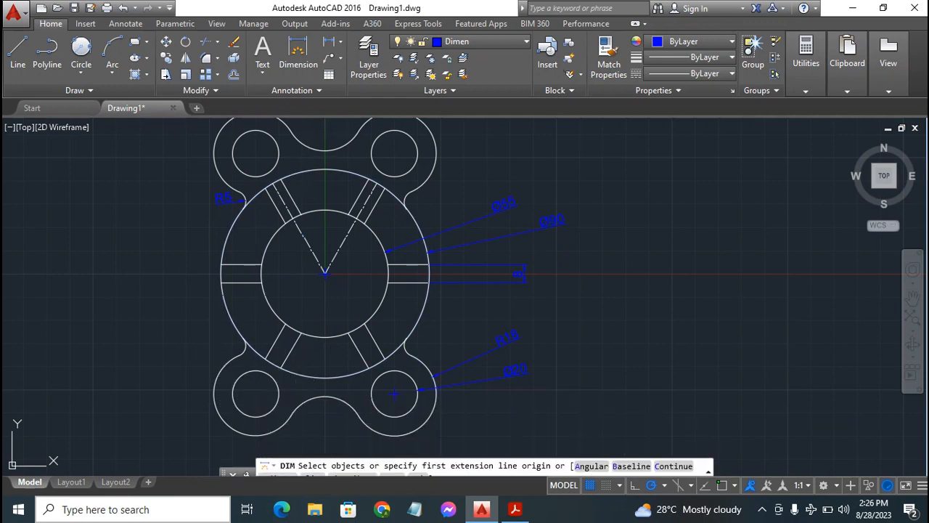
pyautogui.click(913, 297)
pyautogui.moveTo(359, 296); pyautogui.dragTo(393, 225)
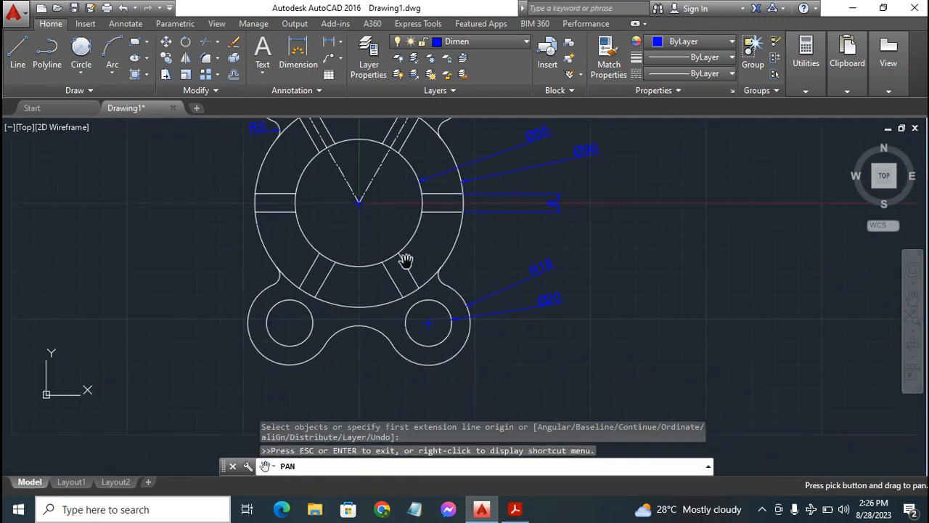
pyautogui.press('Escape')
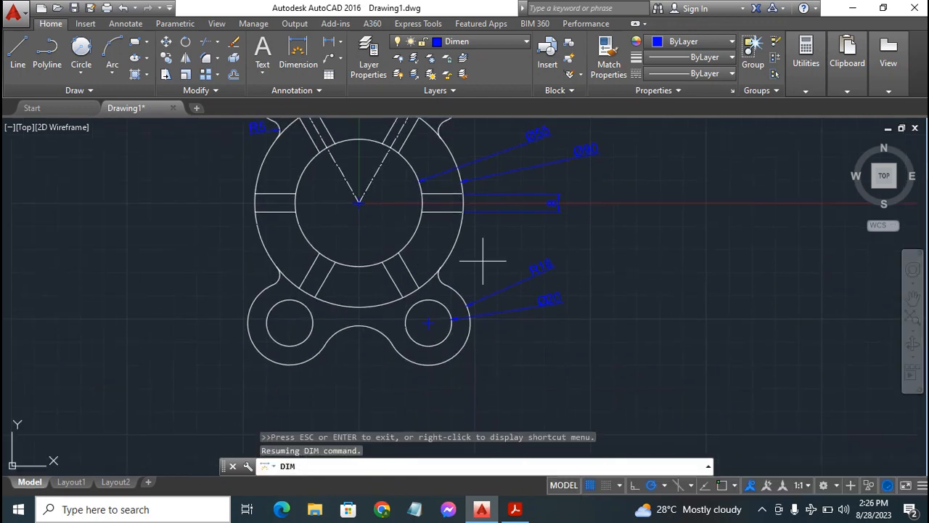
pyautogui.click(358, 328)
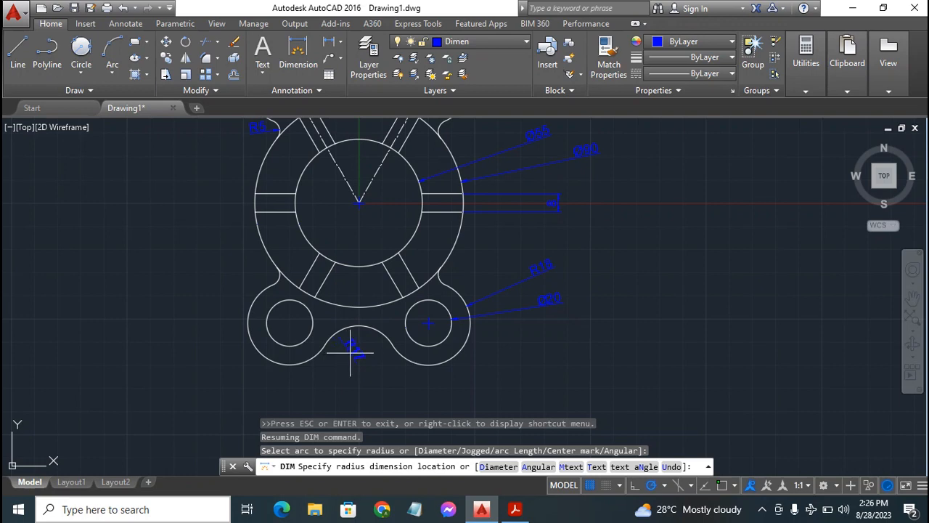
pyautogui.click(350, 353)
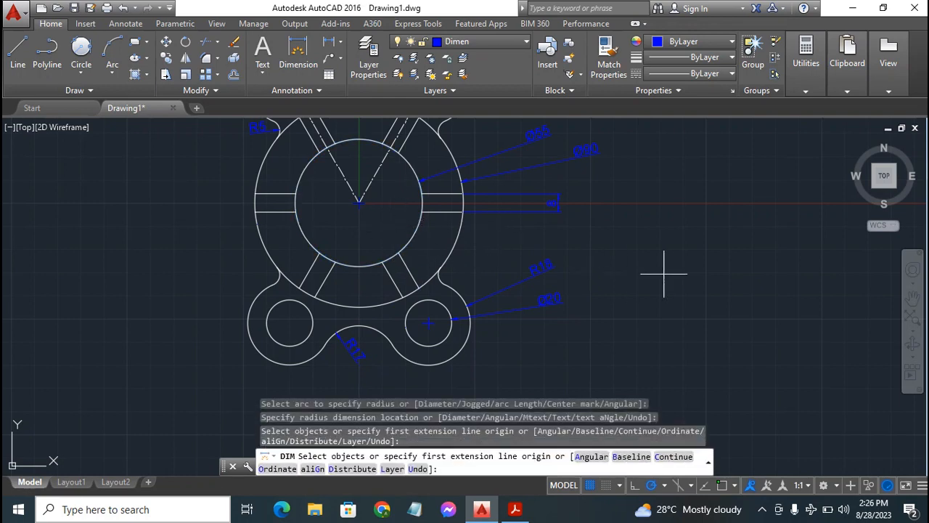
# On the Center layer, draw a vertical centerline from the flange's center up past the two top lobes
pyautogui.click(913, 298)
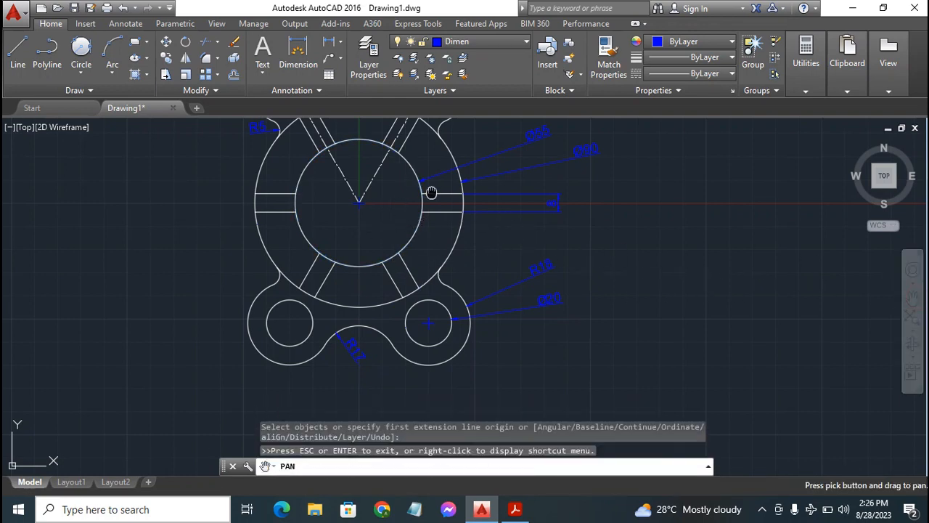
pyautogui.moveTo(431, 193)
pyautogui.mouseDown()
pyautogui.moveTo(451, 289)
pyautogui.moveTo(438, 222)
pyautogui.moveTo(508, 266)
pyautogui.moveTo(398, 211)
pyautogui.moveTo(501, 276)
pyautogui.moveTo(379, 218)
pyautogui.moveTo(513, 249)
pyautogui.moveTo(491, 277)
pyautogui.mouseUp()
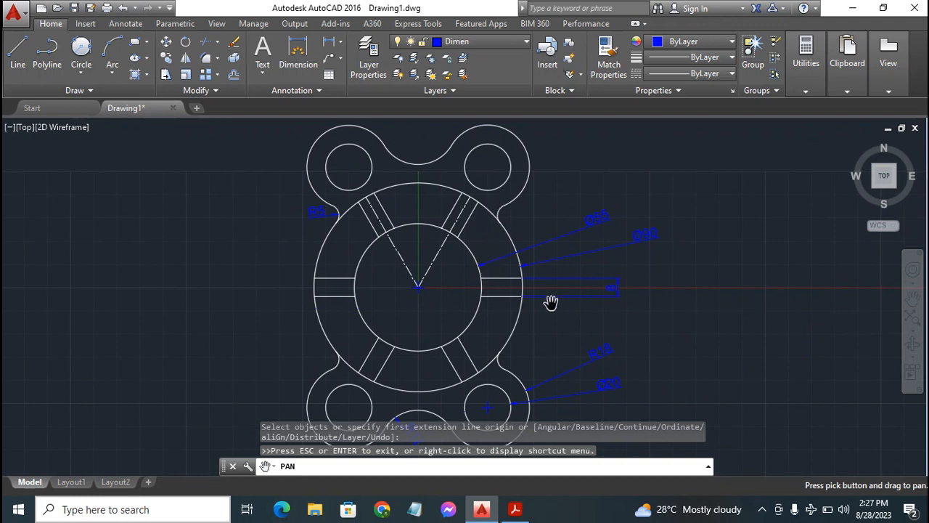
pyautogui.moveTo(446, 276); pyautogui.dragTo(456, 365)
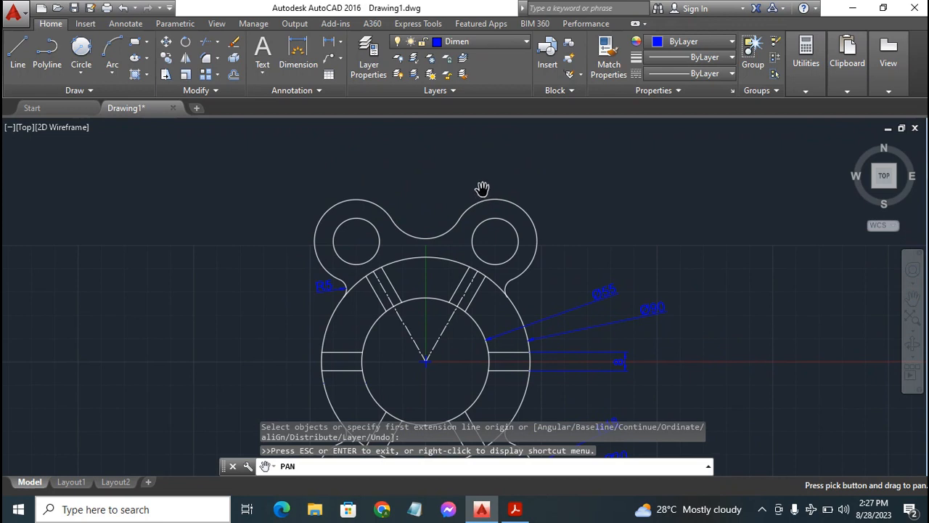
pyautogui.press('Escape')
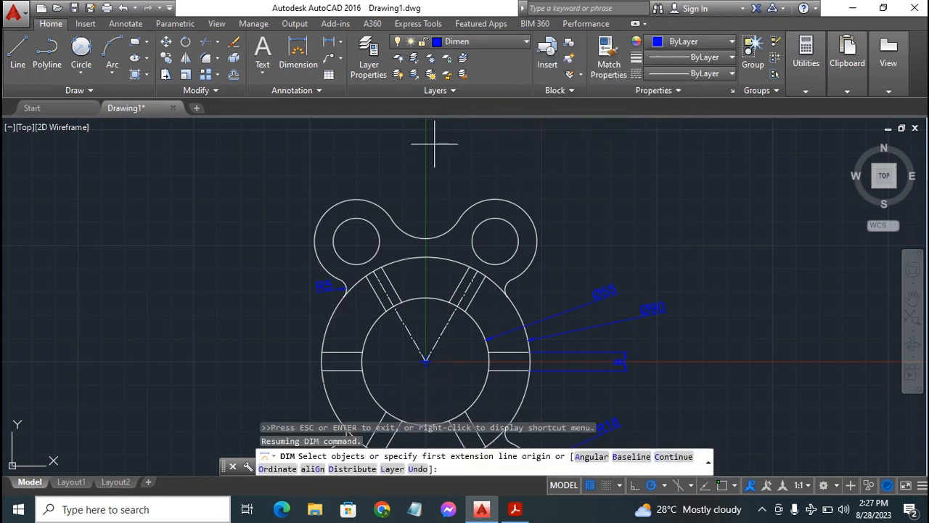
pyautogui.click(498, 43)
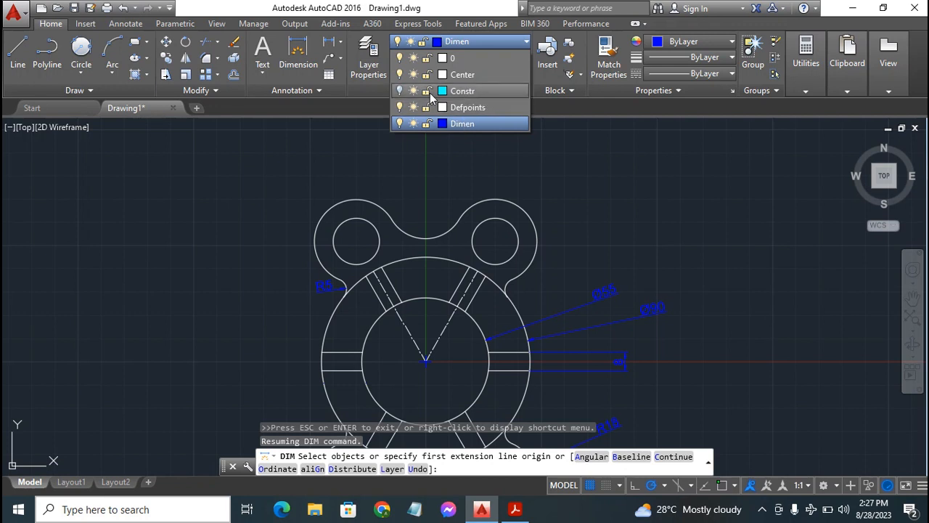
pyautogui.click(475, 80)
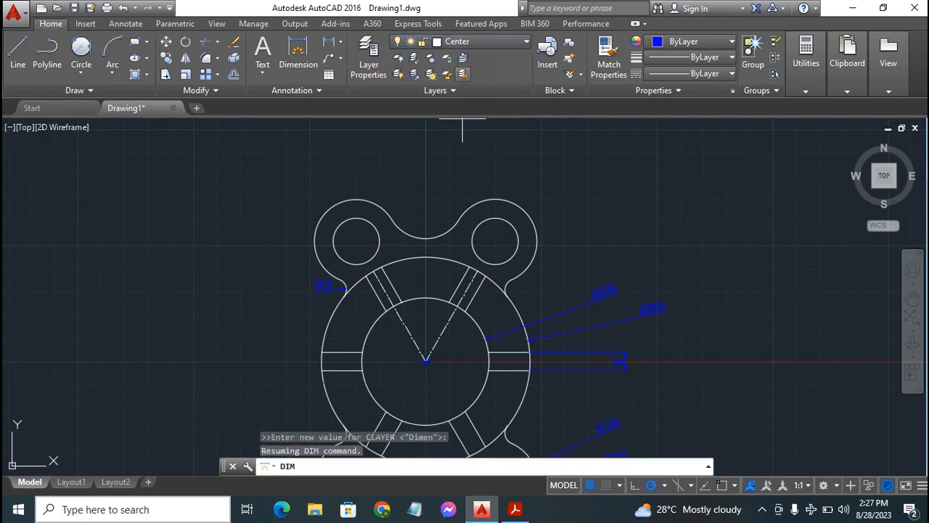
pyautogui.click(17, 52)
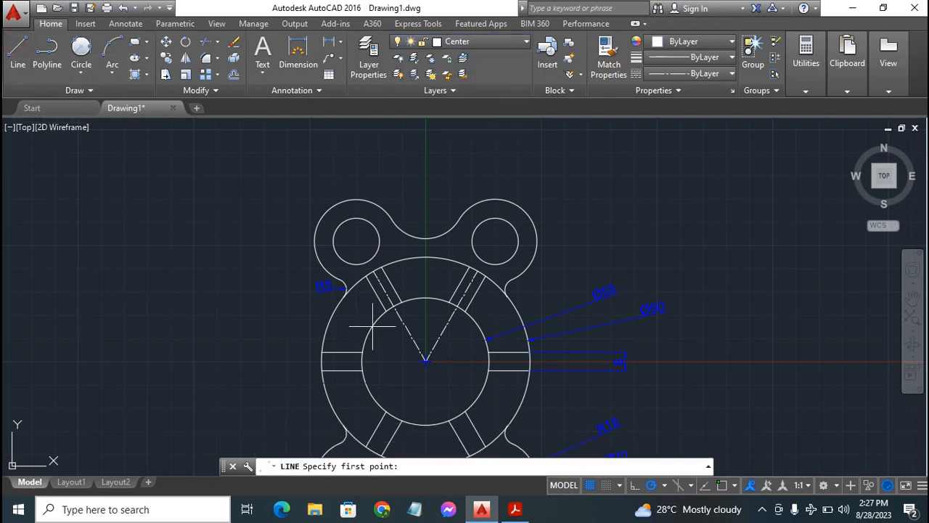
pyautogui.click(426, 360)
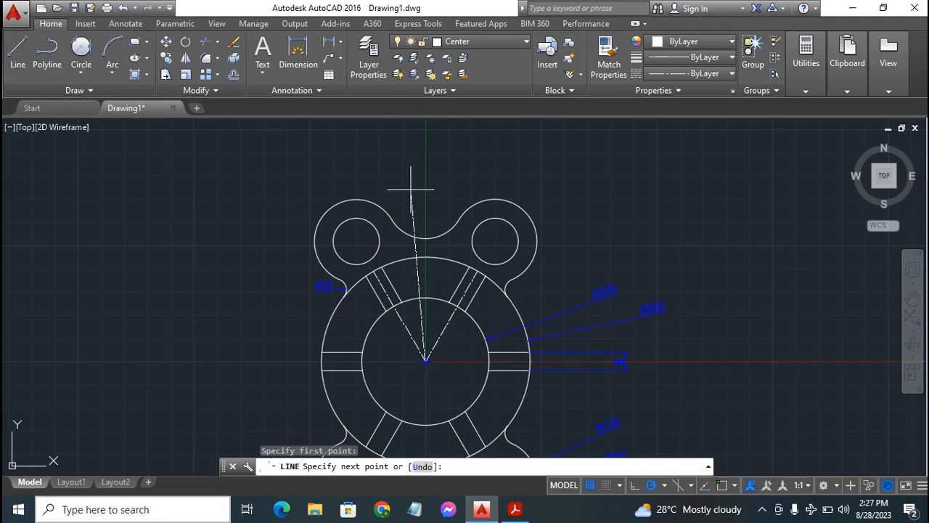
pyautogui.click(425, 169)
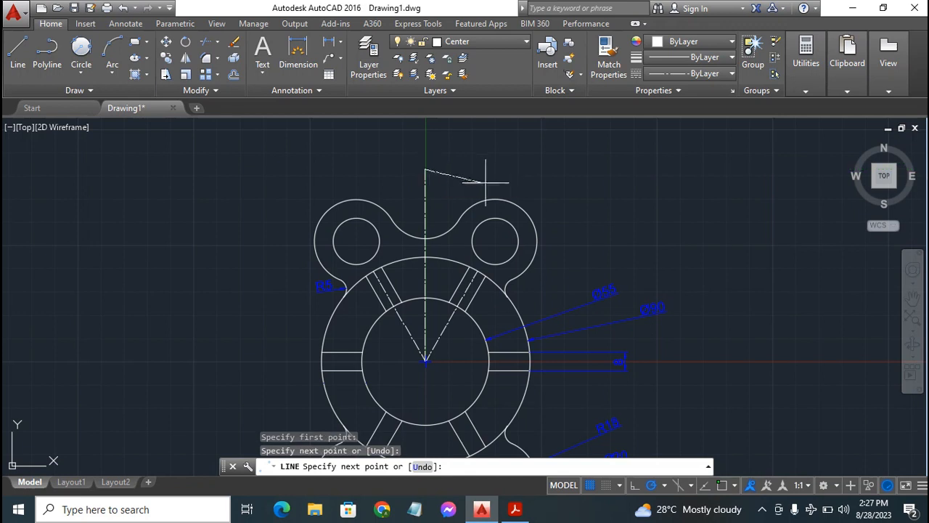
pyautogui.press('Escape')
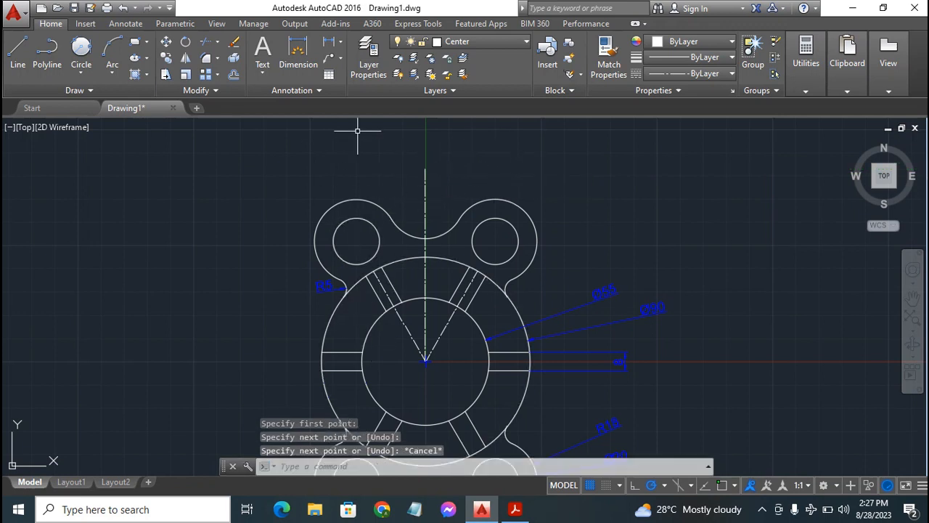
# On the Dimen layer, add an angular dimension between the upper-left rib's centerline and the vertical centerline, placed above the flange
pyautogui.click(494, 41)
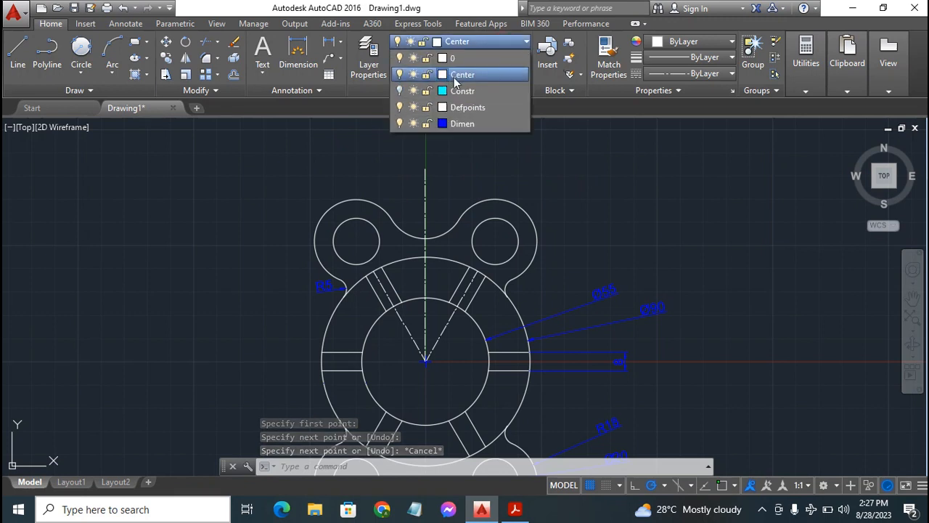
pyautogui.click(465, 127)
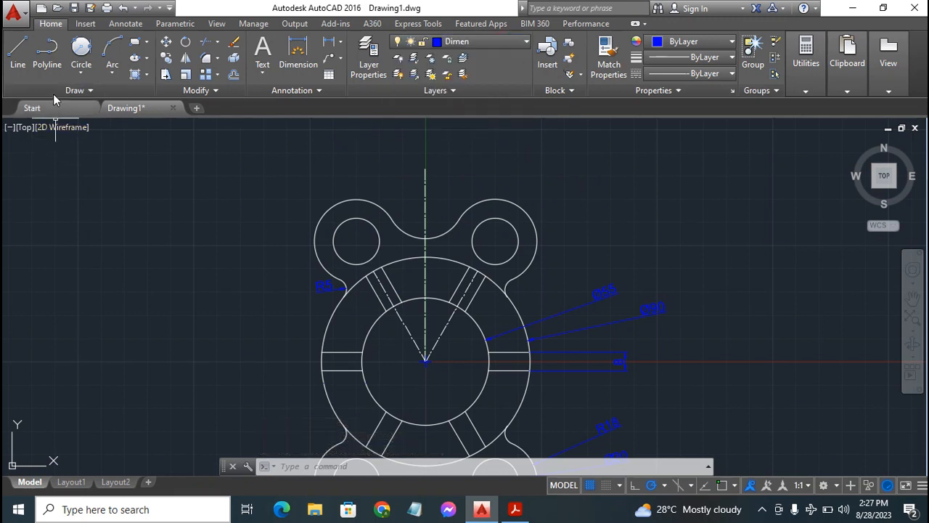
pyautogui.click(296, 46)
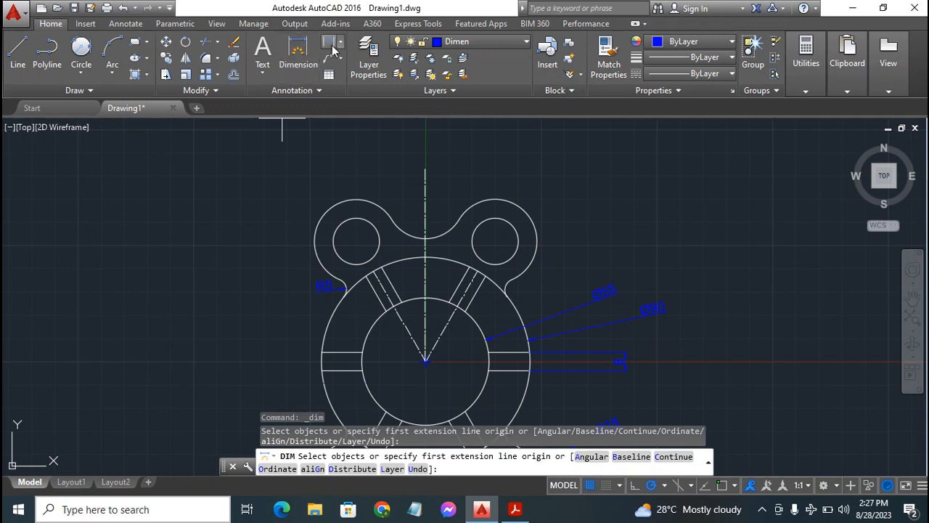
pyautogui.click(342, 43)
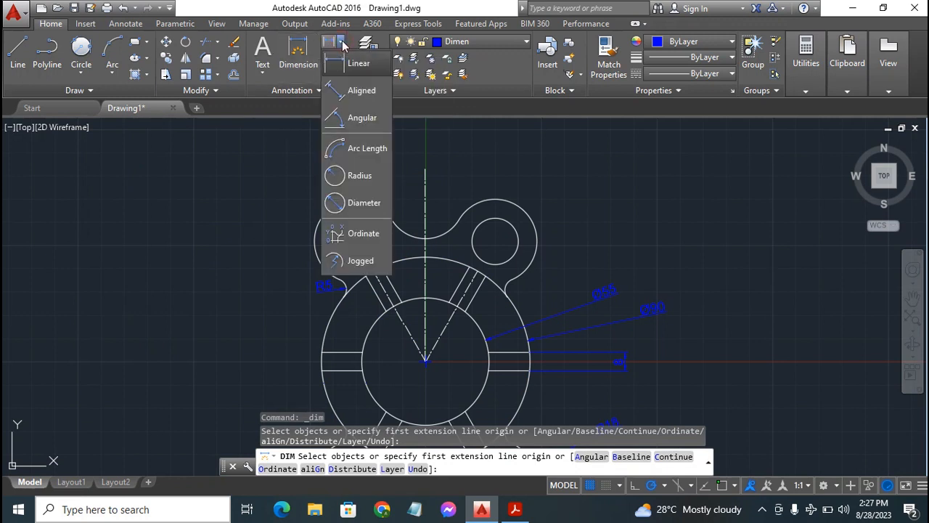
pyautogui.click(361, 120)
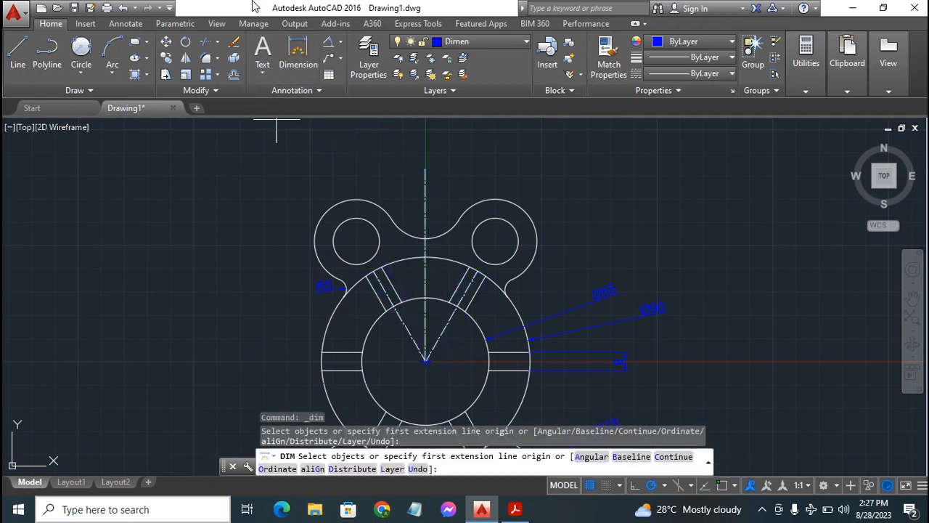
pyautogui.click(329, 42)
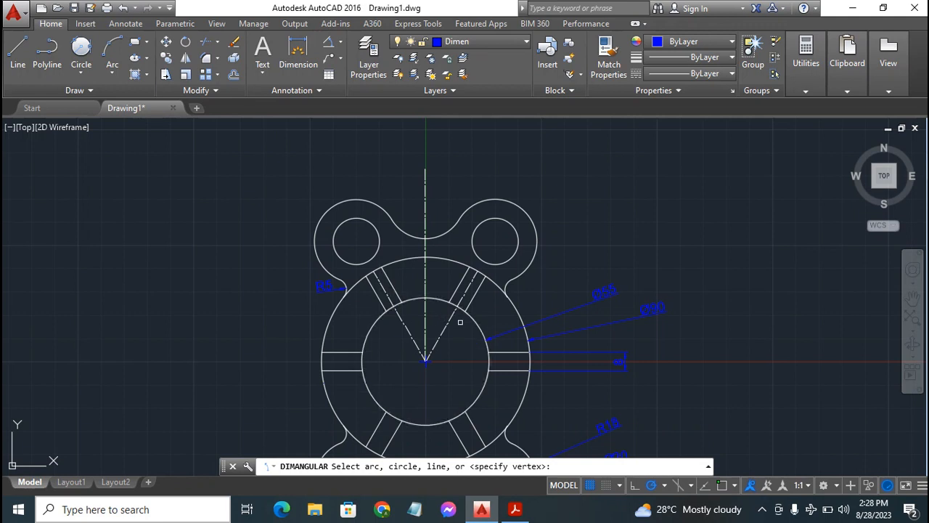
pyautogui.click(382, 286)
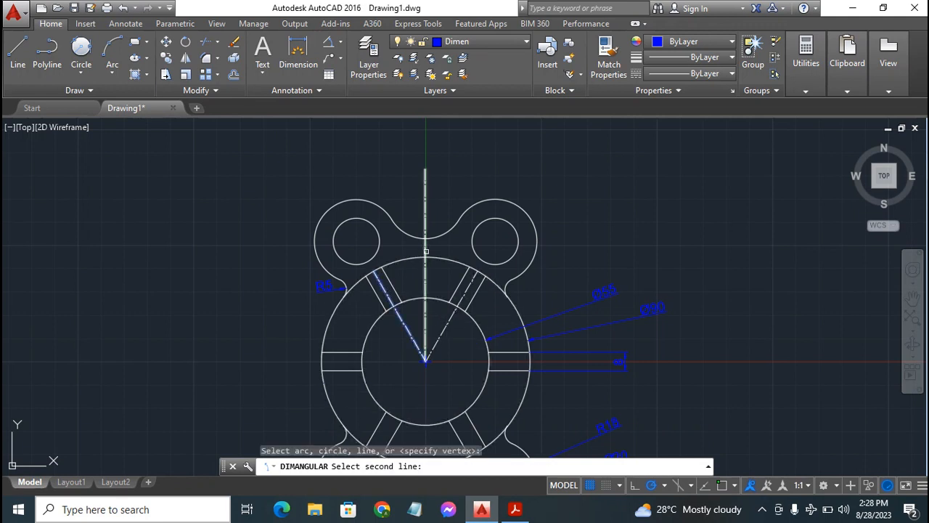
pyautogui.click(425, 251)
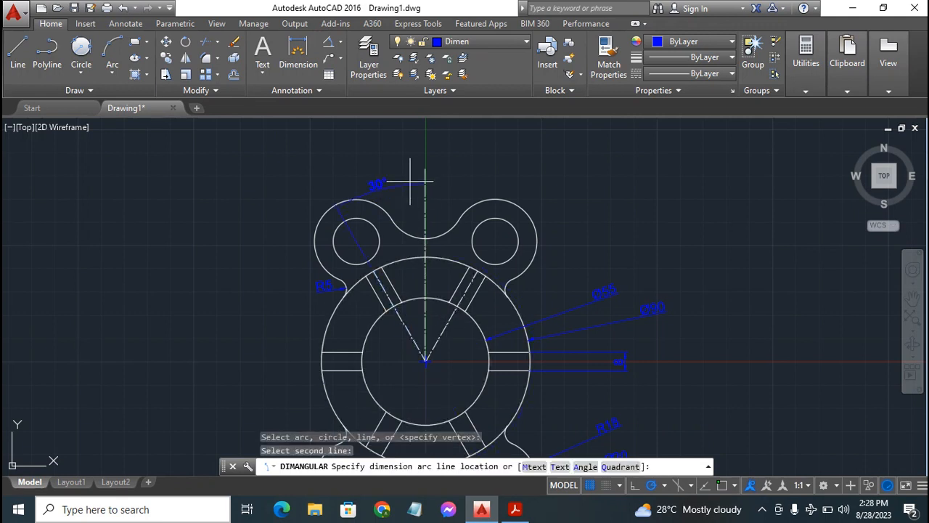
pyautogui.click(398, 145)
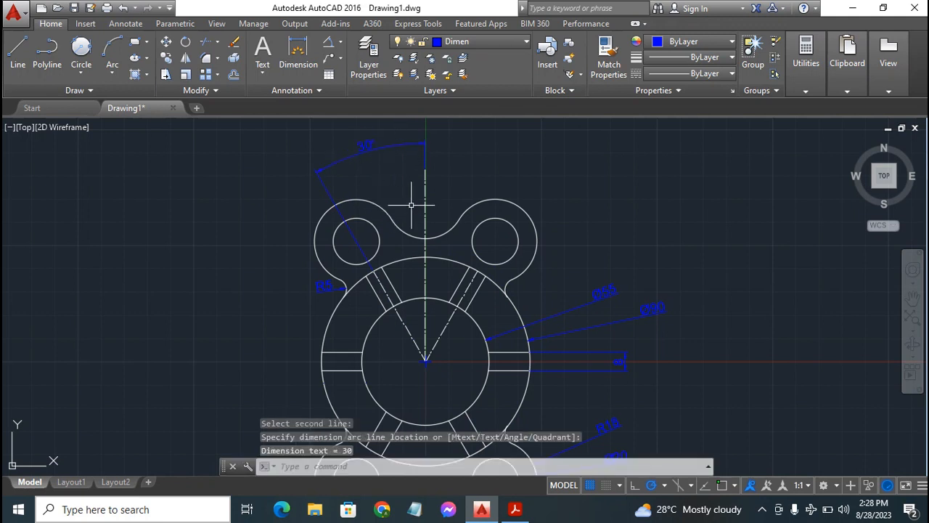
# Add an angular dimension between the vertical centerline and the upper-right rib's centerline, aligned with the first angular dimension
pyautogui.press('Return')
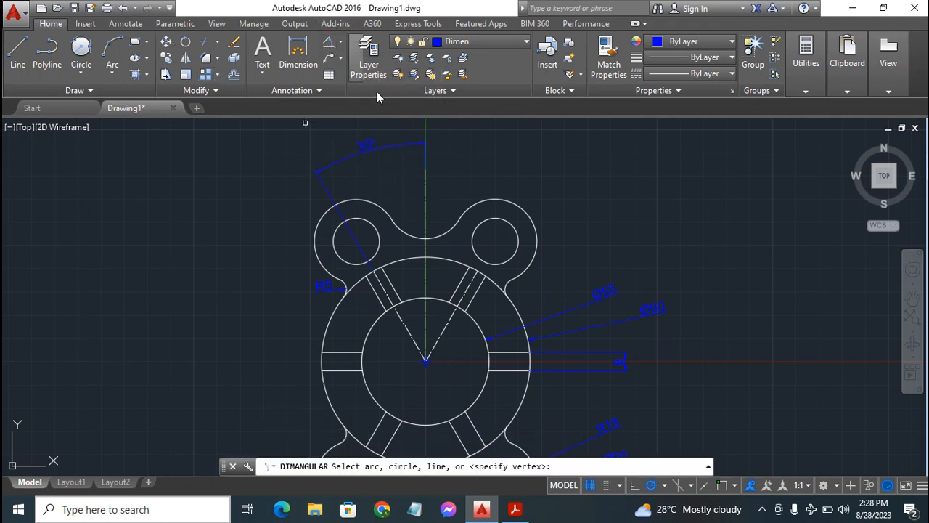
pyautogui.click(424, 262)
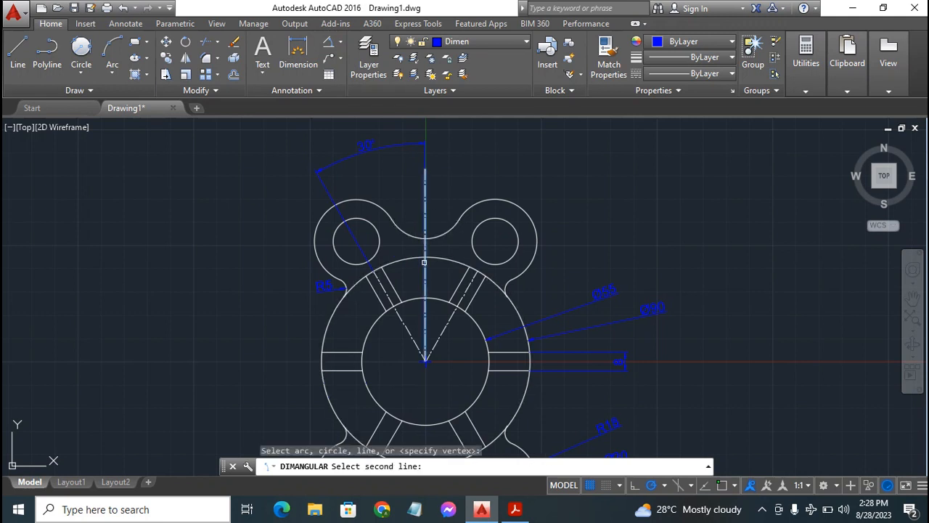
pyautogui.click(457, 297)
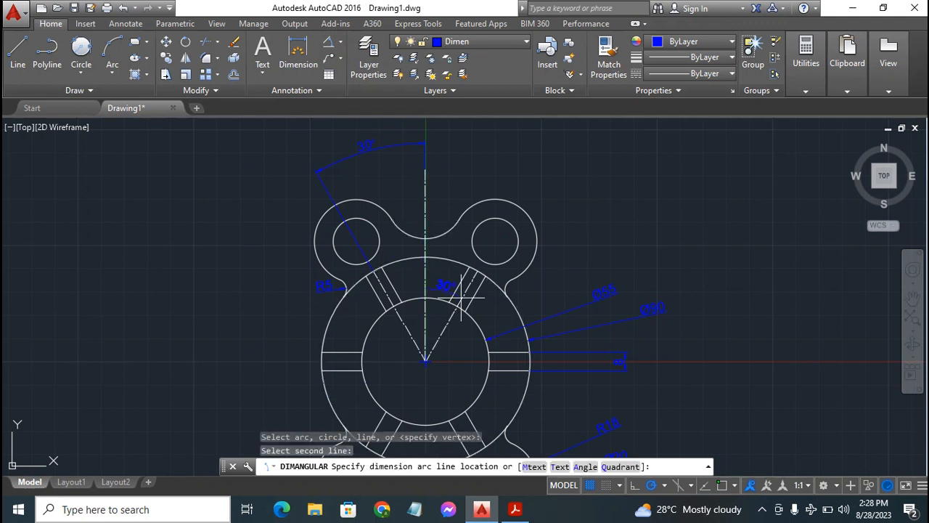
pyautogui.click(469, 146)
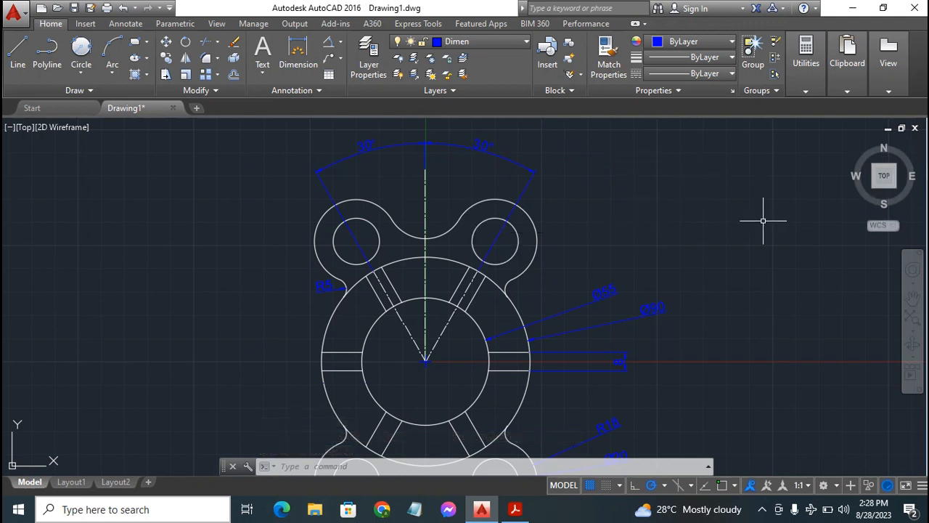
# Open Layout1 and stretch the viewport's upper-right corner to the upper-right corner of the paper sheet
pyautogui.scroll(-2, 602, 241)
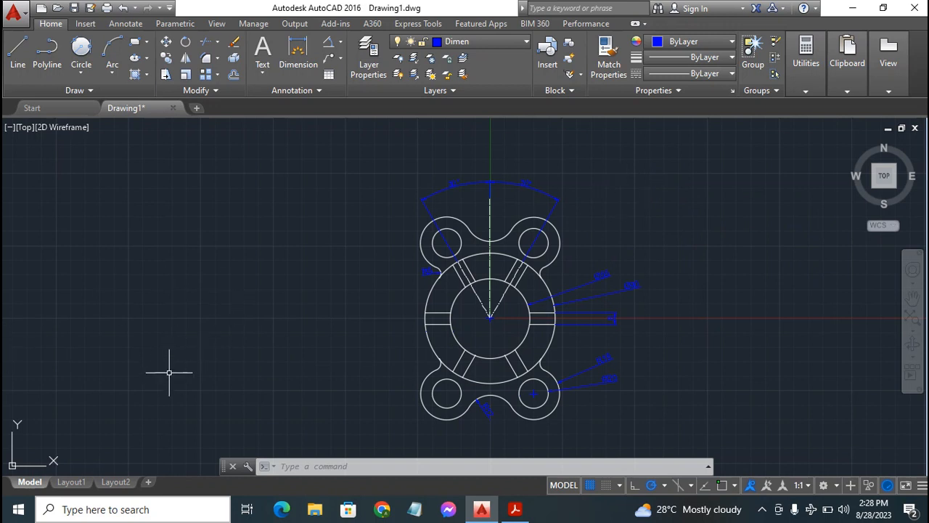
pyautogui.click(71, 485)
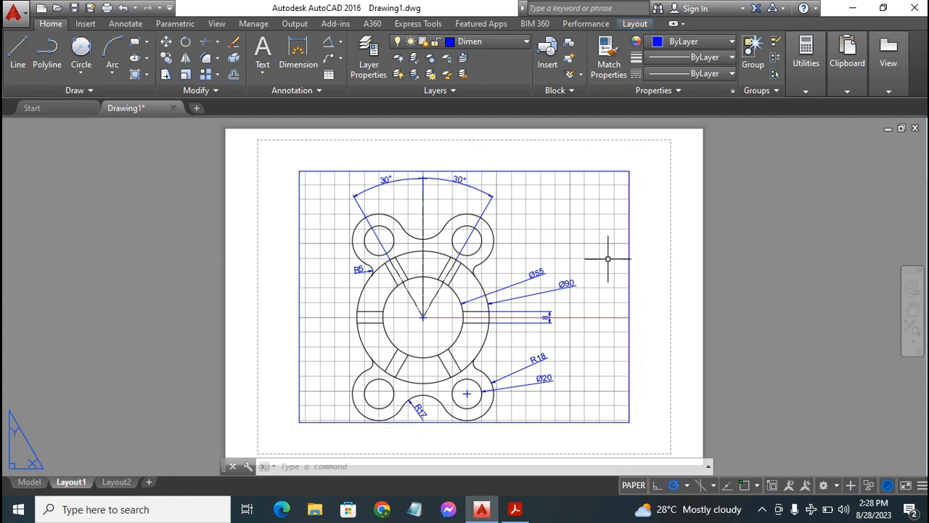
pyautogui.click(631, 251)
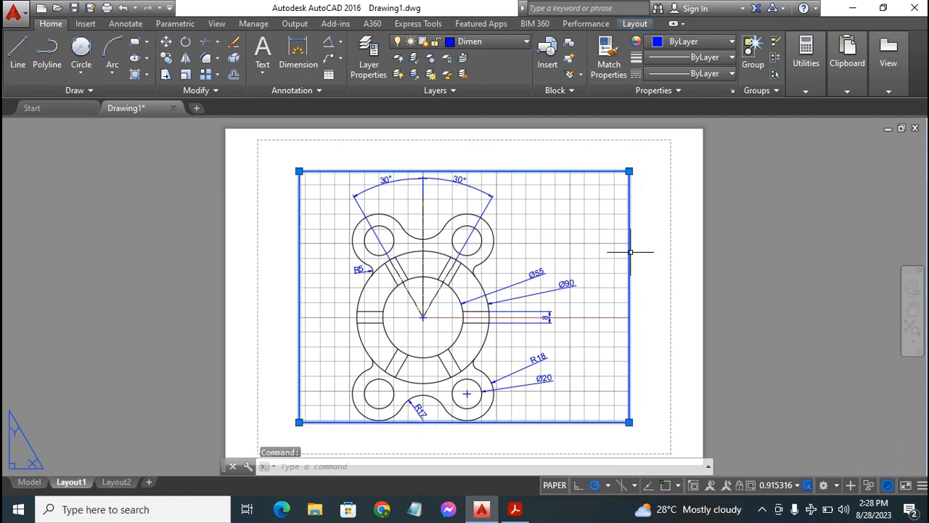
pyautogui.click(629, 170)
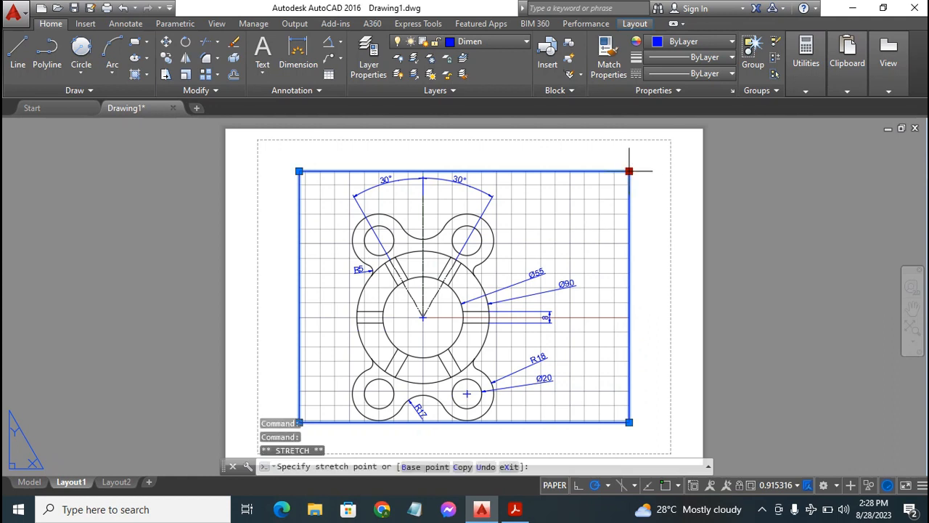
pyautogui.click(701, 130)
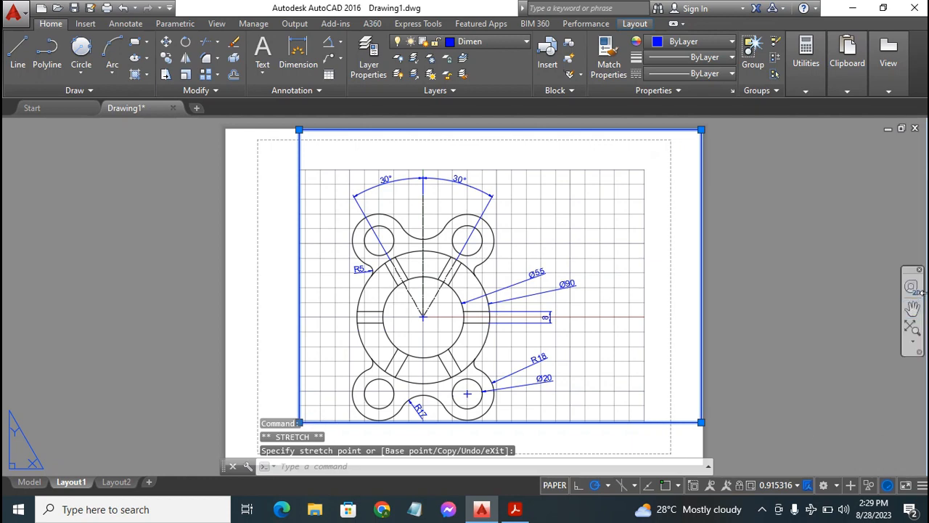
# Stretch the viewport's lower-left corner to the lower-left corner of the paper sheet
pyautogui.click(912, 310)
pyautogui.moveTo(581, 358); pyautogui.dragTo(602, 323)
pyautogui.press('Escape')
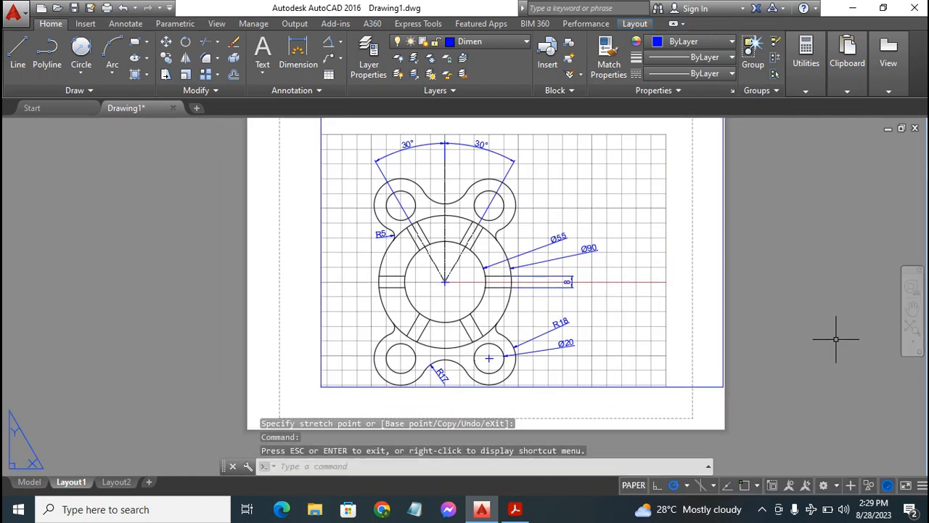
pyautogui.click(320, 371)
pyautogui.click(321, 386)
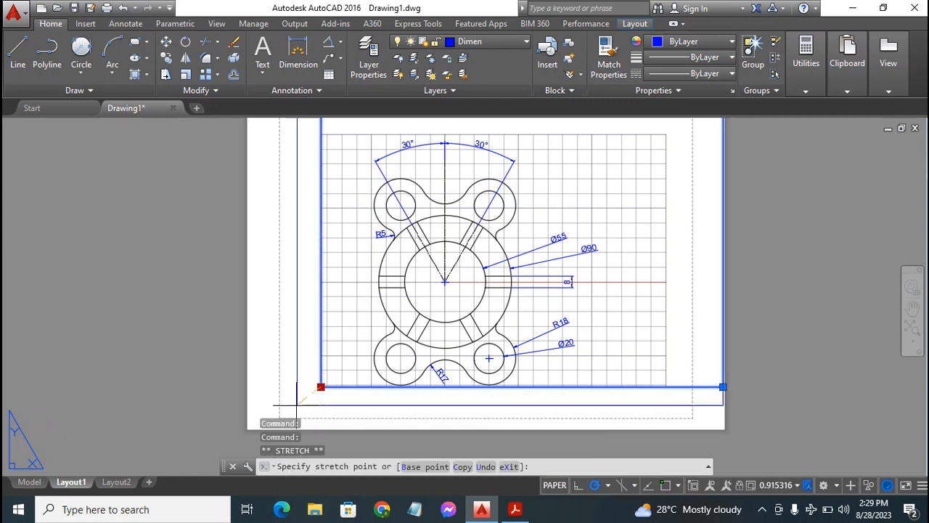
pyautogui.click(247, 428)
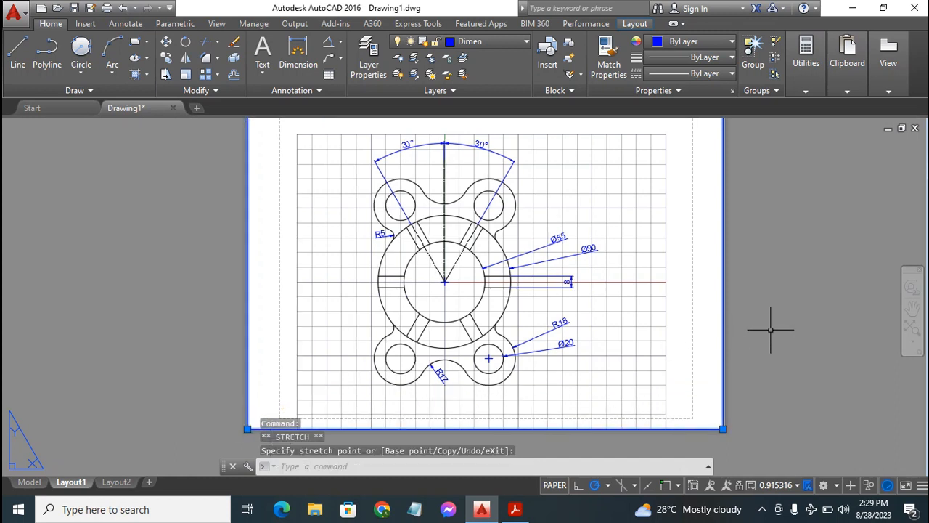
pyautogui.click(811, 288)
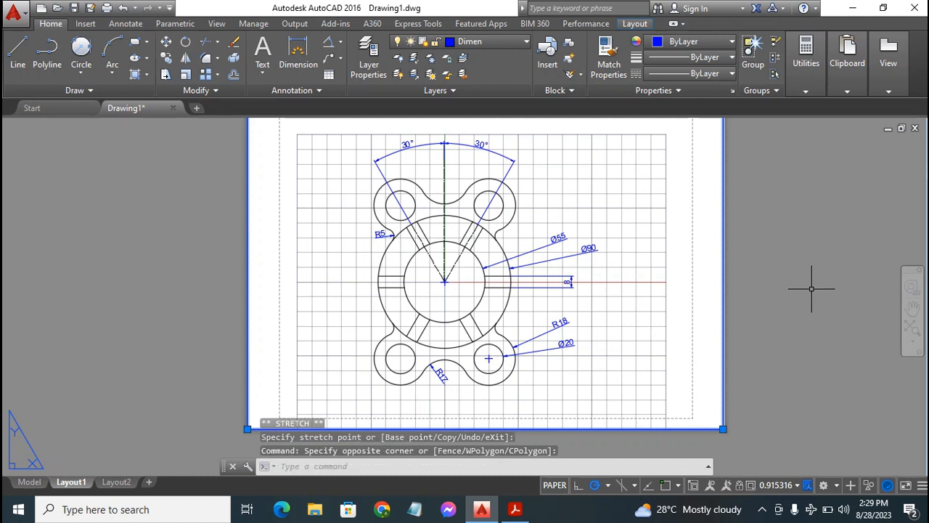
pyautogui.doubleClick(675, 291)
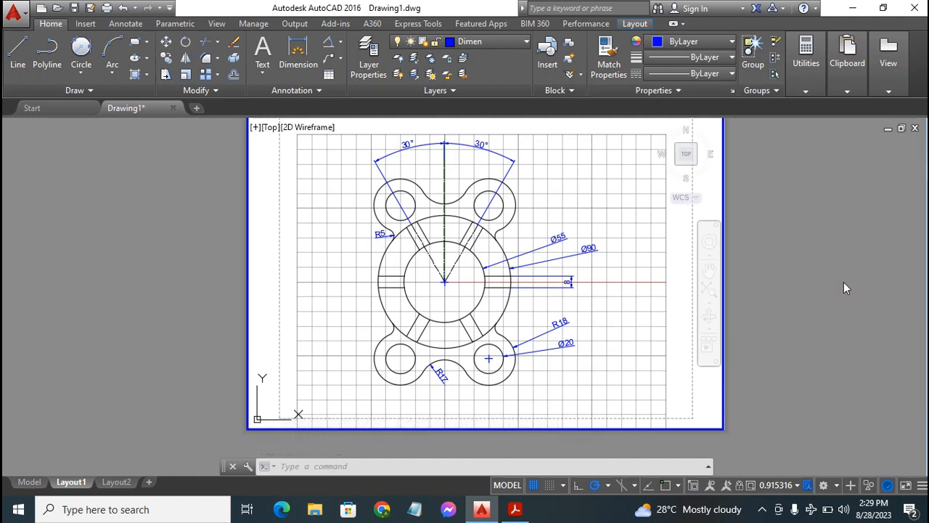
pyautogui.press('Escape')
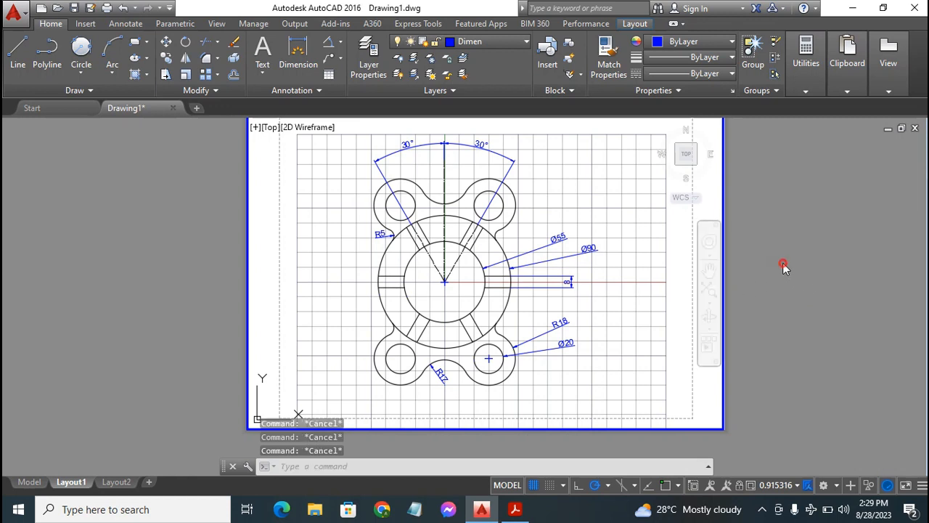
pyautogui.doubleClick(785, 261)
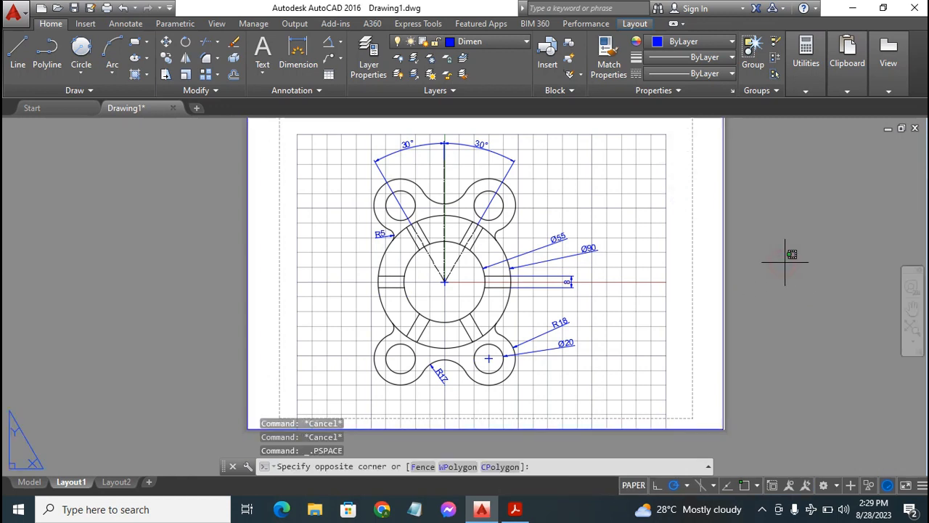
pyautogui.click(845, 255)
pyautogui.click(899, 292)
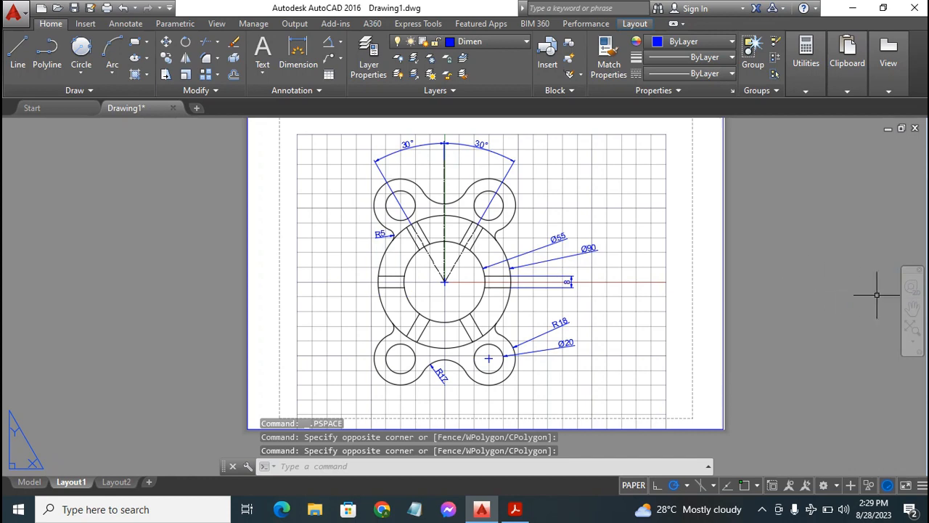
pyautogui.click(913, 307)
pyautogui.moveTo(685, 272)
pyautogui.mouseDown()
pyautogui.moveTo(691, 307)
pyautogui.moveTo(686, 288)
pyautogui.mouseUp()
pyautogui.press('Escape')
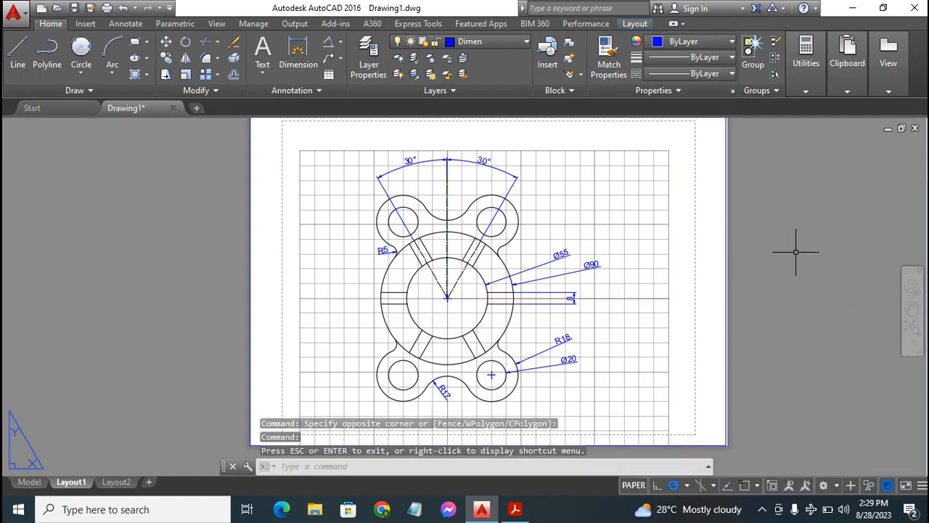
# Activate the Layout1 viewport and enlarge the flange in it with Zoom Realtime to a viewport scale of about 1.15
pyautogui.doubleClick(530, 240)
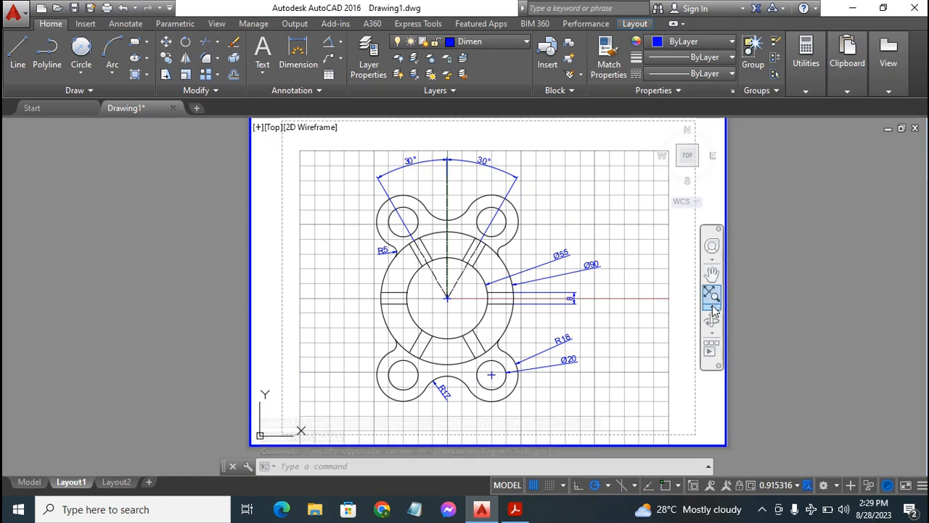
pyautogui.click(712, 309)
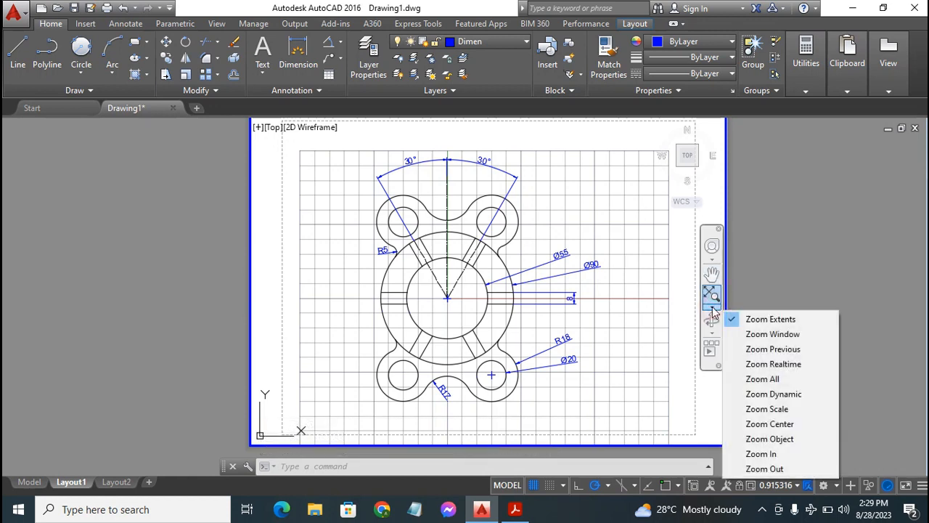
pyautogui.click(790, 365)
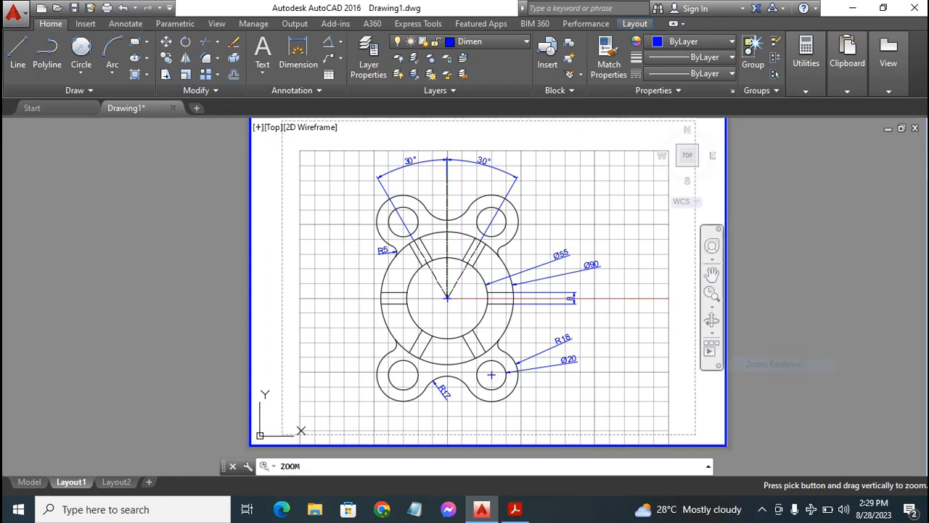
pyautogui.moveTo(350, 330)
pyautogui.mouseDown()
pyautogui.moveTo(412, 299)
pyautogui.moveTo(622, 242)
pyautogui.mouseUp()
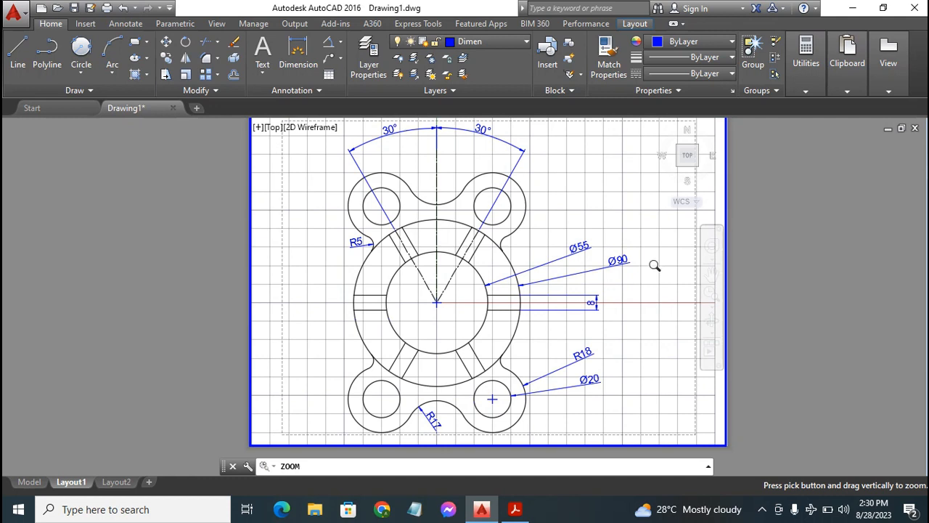
pyautogui.press('Escape')
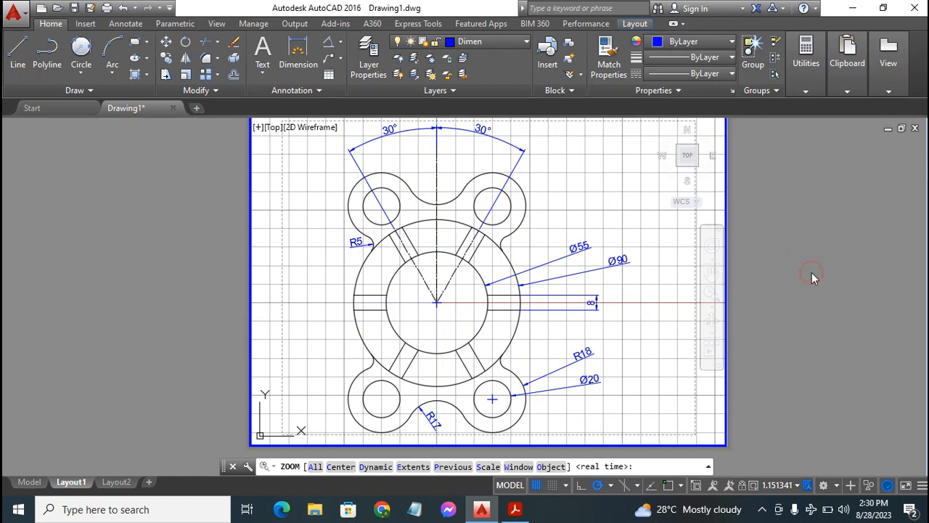
pyautogui.press('Escape')
pyautogui.press('Escape')
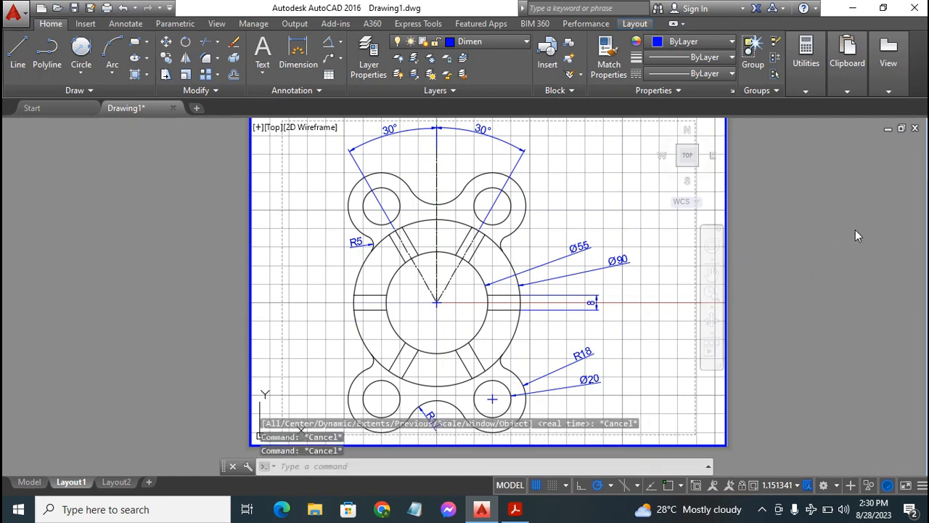
pyautogui.press('Escape')
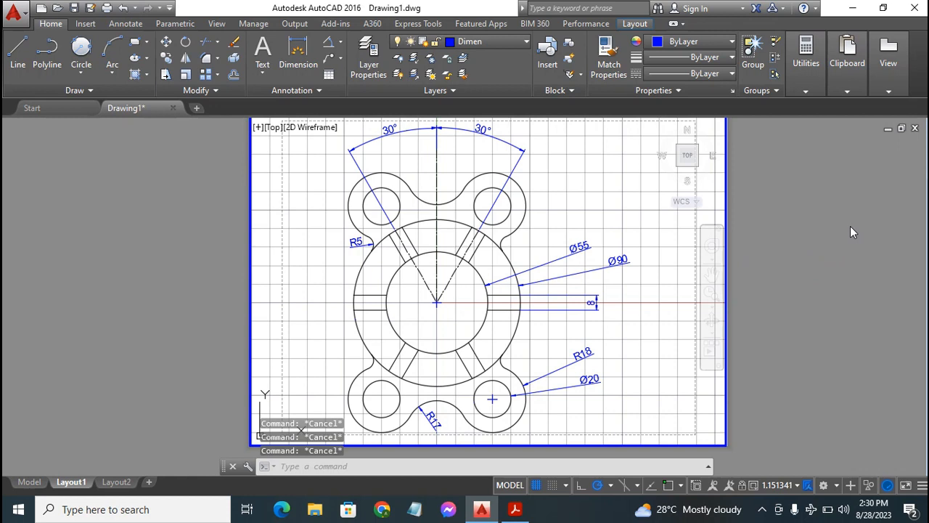
pyautogui.click(763, 510)
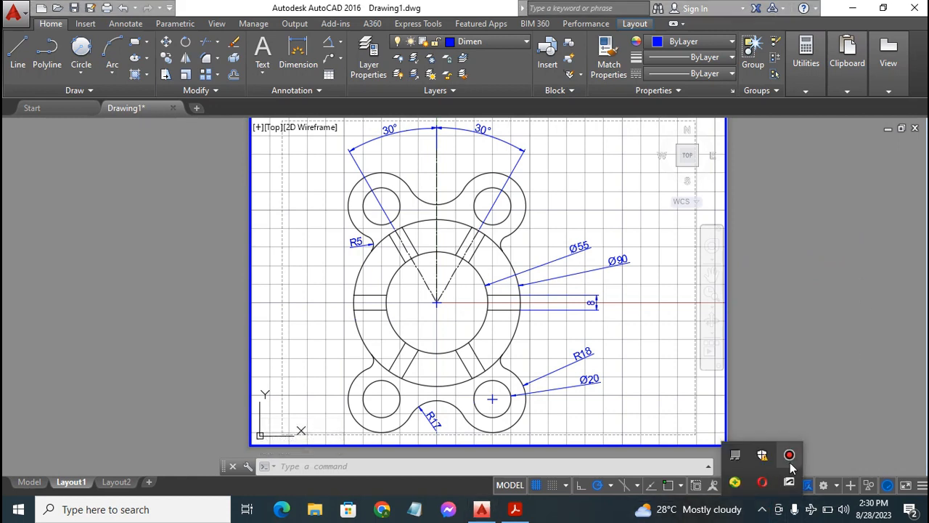